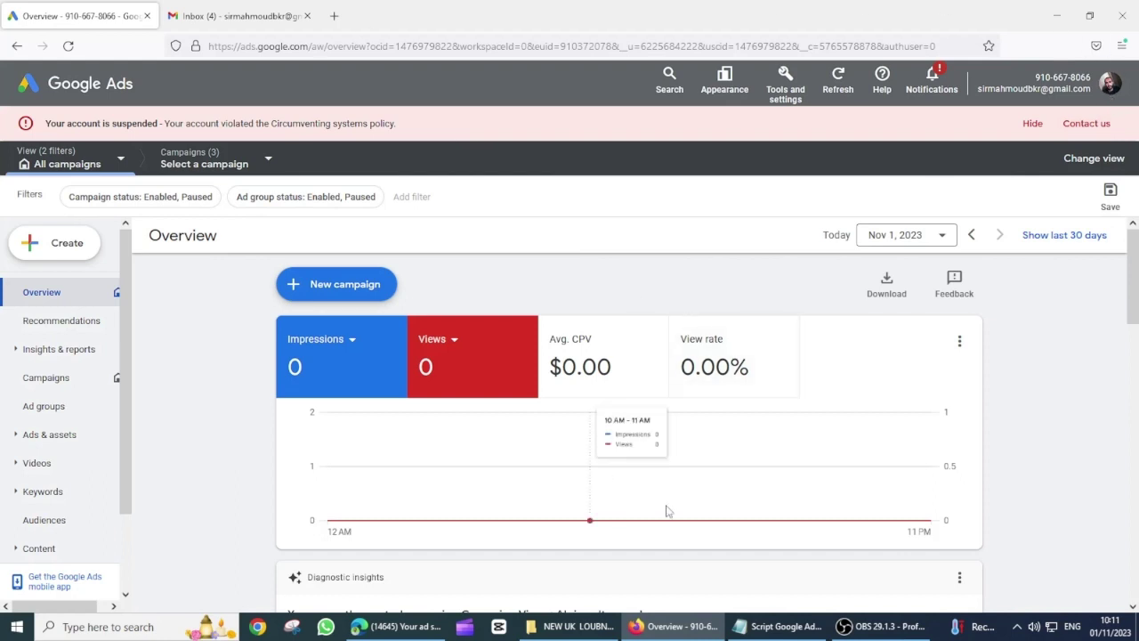
# Step: Search the web for "zhoer" in a new browser tab and open Whoer.net to check the current IP address
pyautogui.click(335, 15)
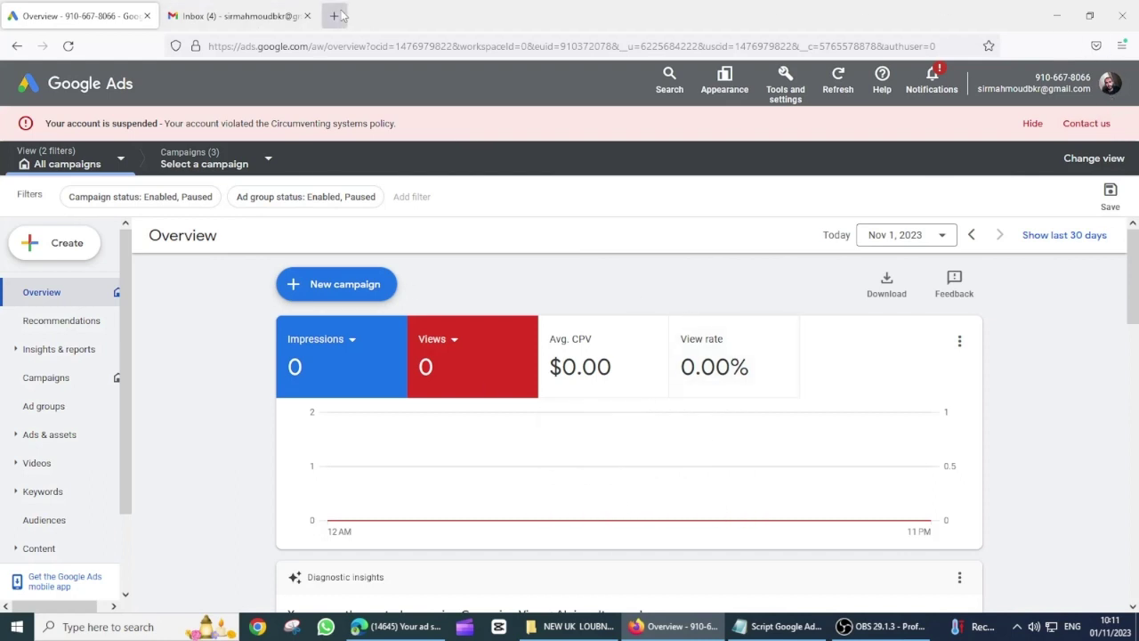
pyautogui.click(306, 47)
pyautogui.write('zhoer')
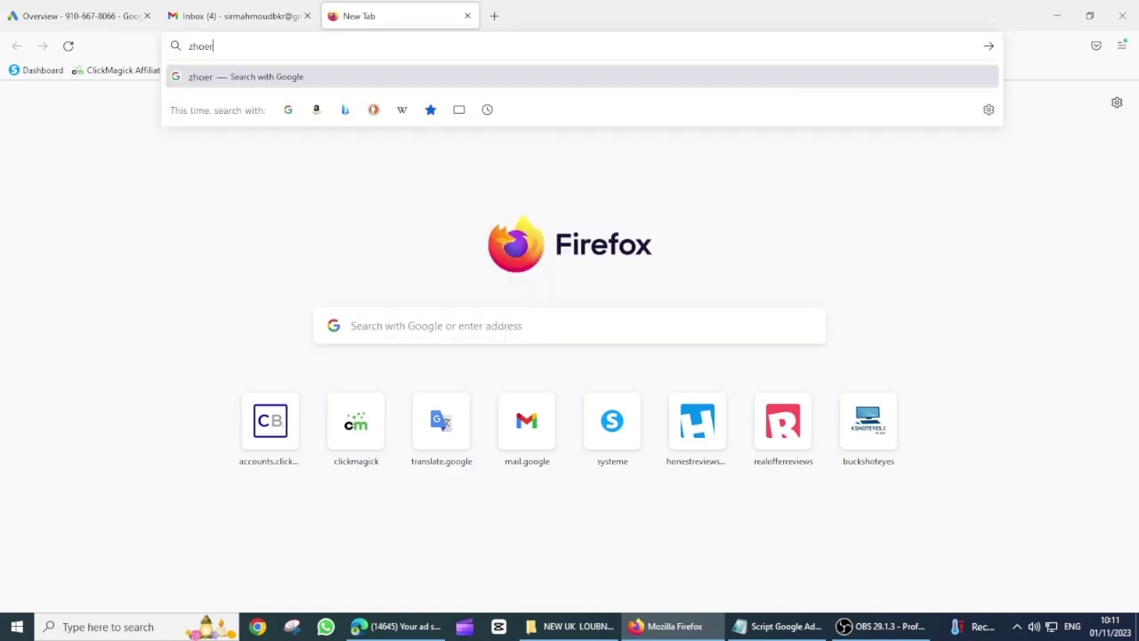
pyautogui.press('Return')
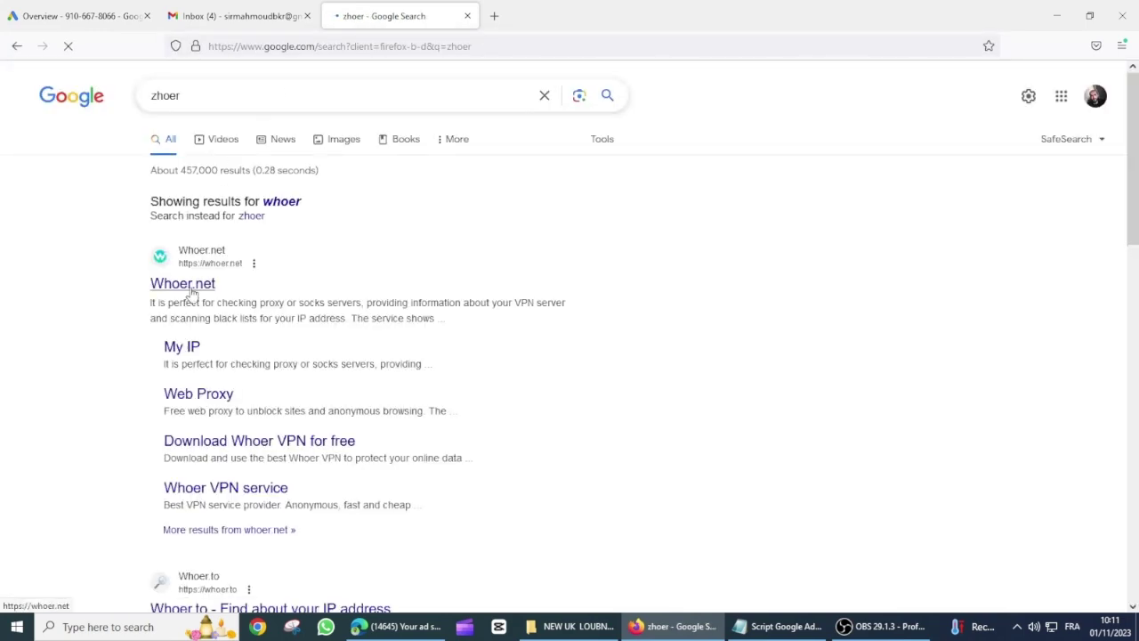
pyautogui.click(188, 286)
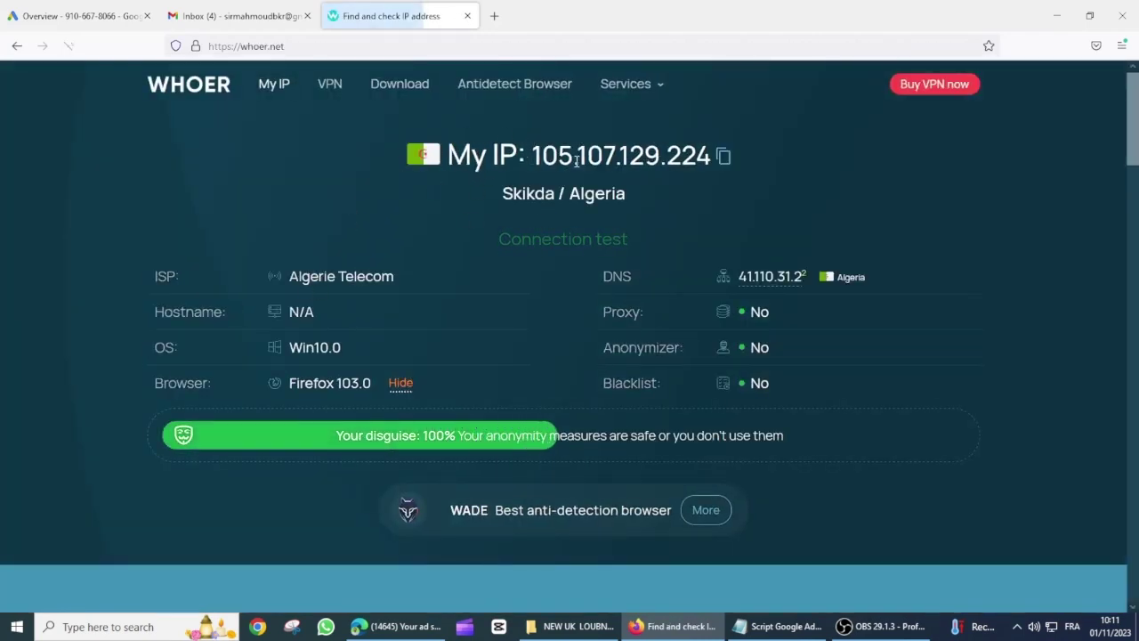
# Step: Examine the Google Ads suspension banner and the reason given in the October 21 "Your Google Ads account is suspended" email in Gmail
pyautogui.click(116, 17)
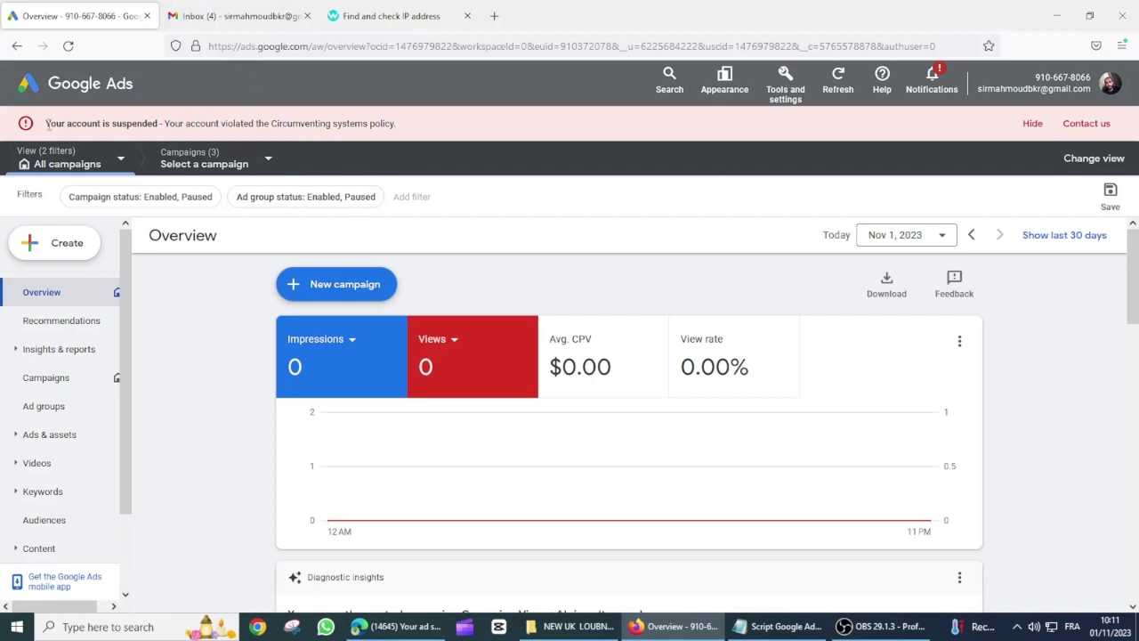
pyautogui.moveTo(48, 126); pyautogui.dragTo(263, 125)
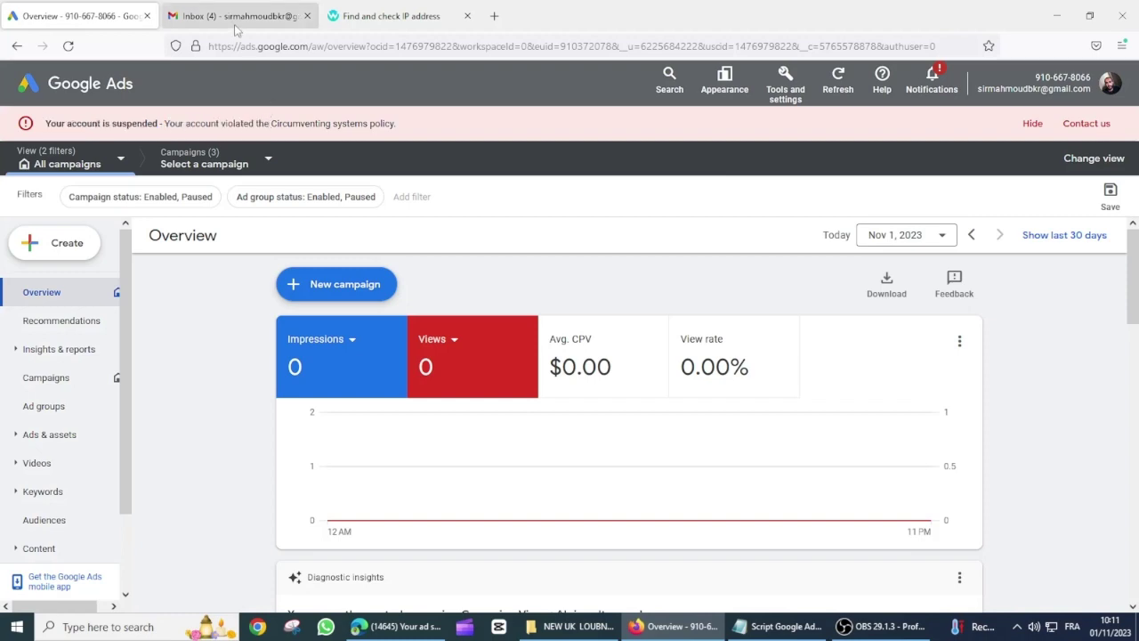
pyautogui.click(236, 15)
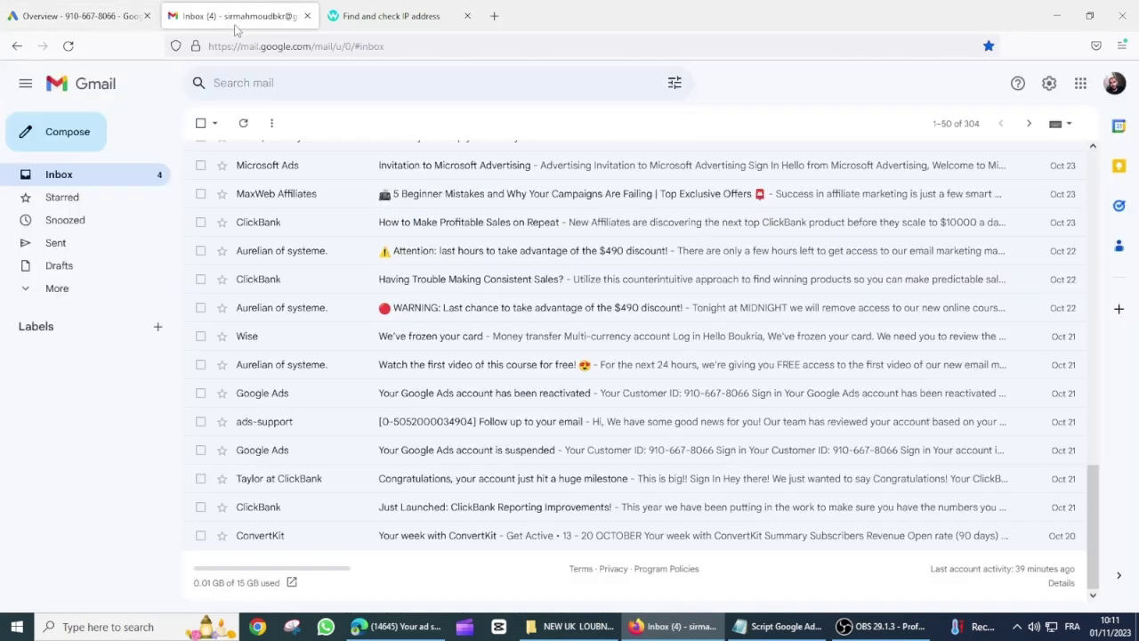
pyautogui.click(447, 455)
pyautogui.scroll(-2, 598, 418)
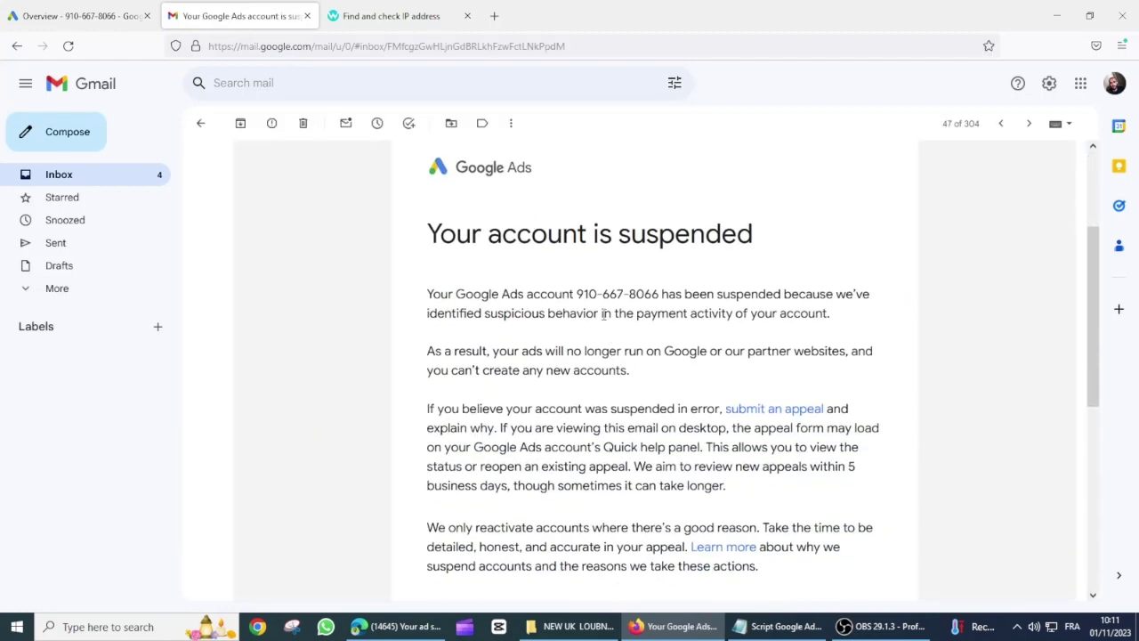
pyautogui.moveTo(635, 313); pyautogui.dragTo(825, 308)
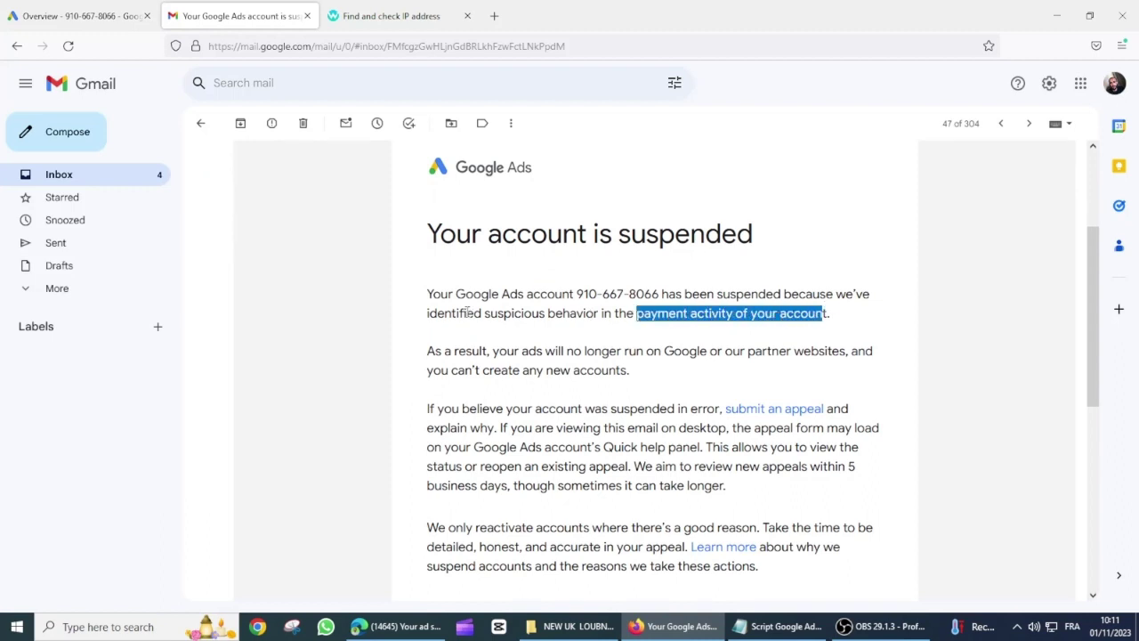
pyautogui.moveTo(485, 313); pyautogui.dragTo(681, 331)
pyautogui.click(203, 123)
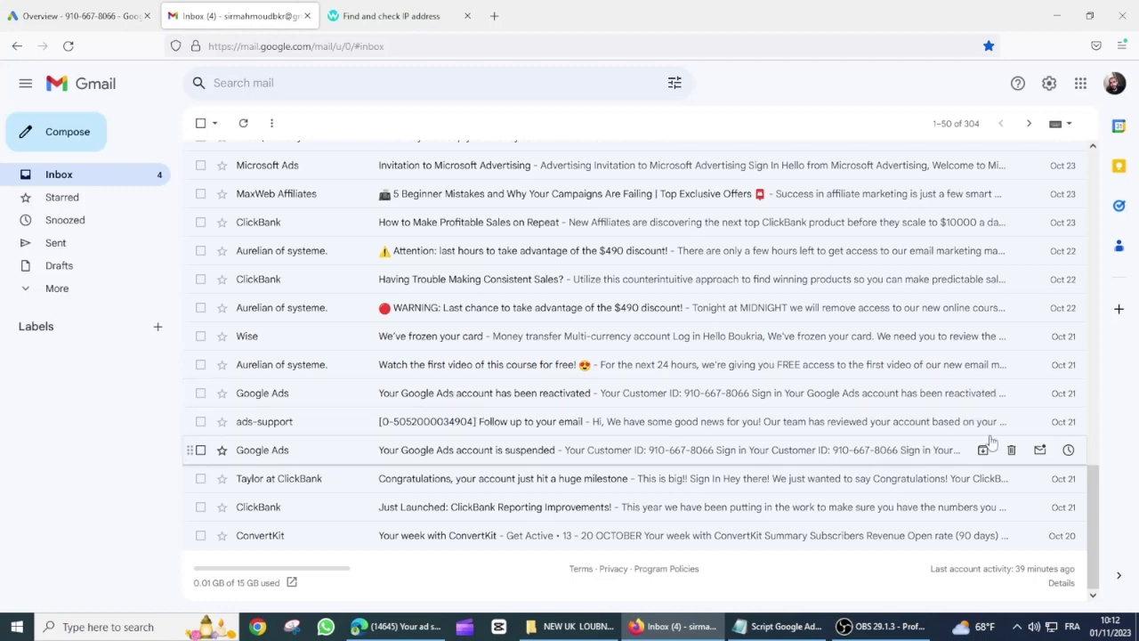
# Step: Read the "Your Google Ads account has been reactivated" email and compare its date with the suspension email's date
pyautogui.click(412, 396)
pyautogui.scroll(-3, 444, 442)
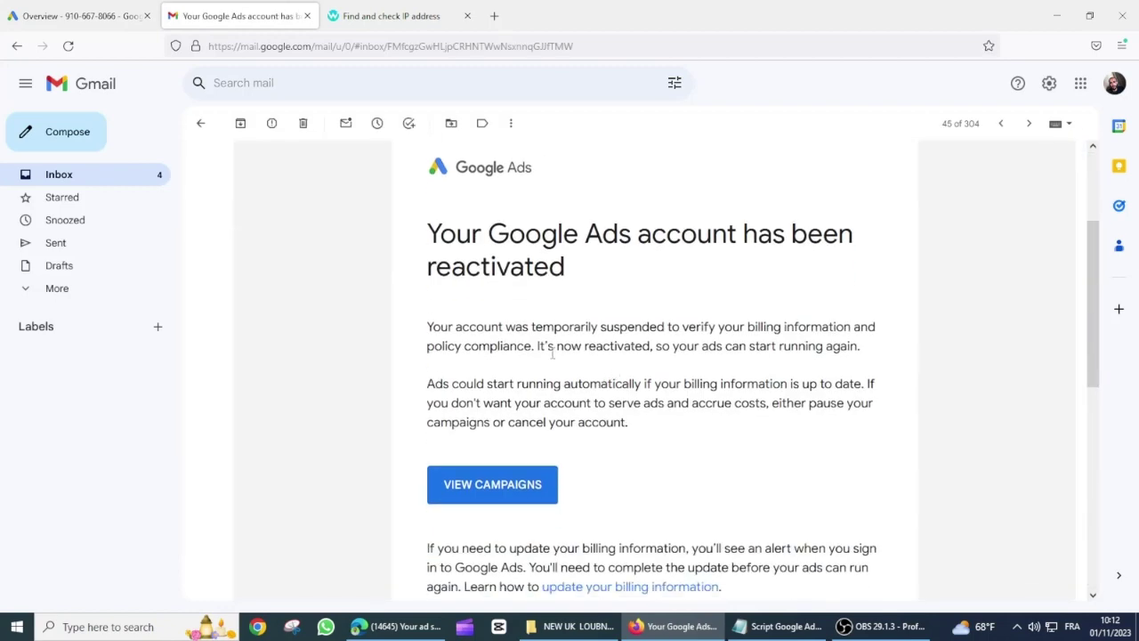
pyautogui.scroll(3, 549, 381)
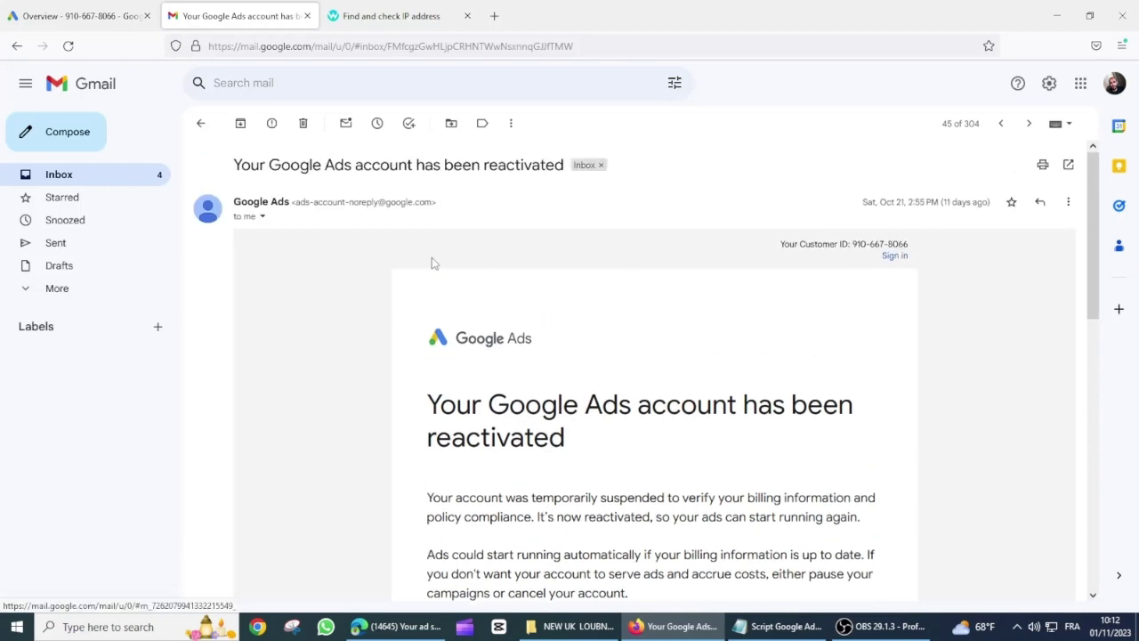
pyautogui.click(201, 123)
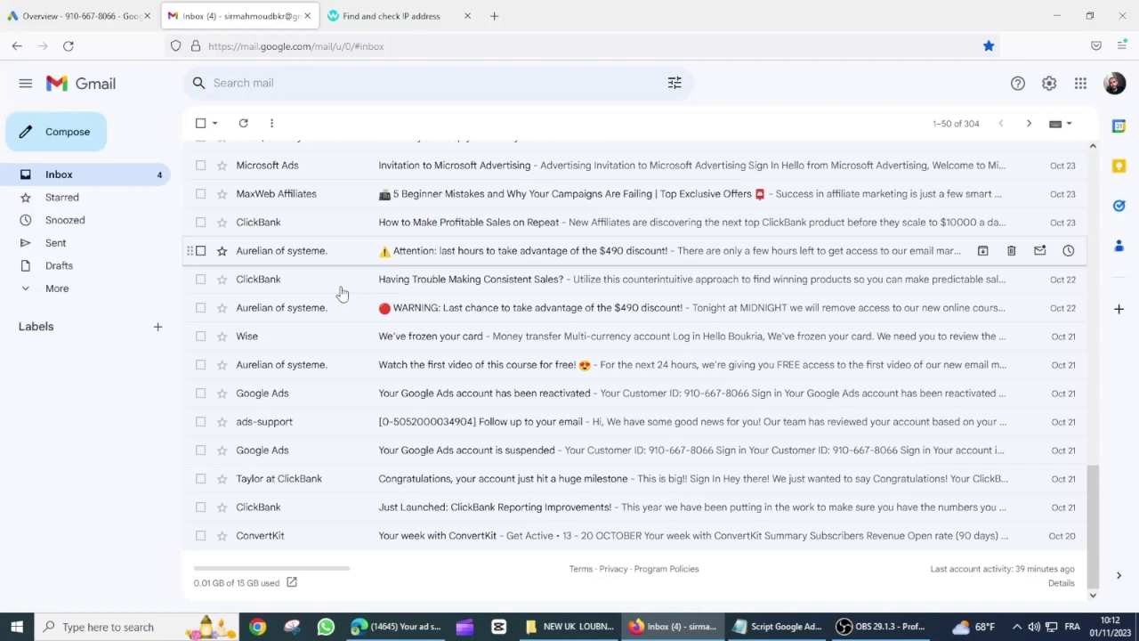
pyautogui.click(453, 454)
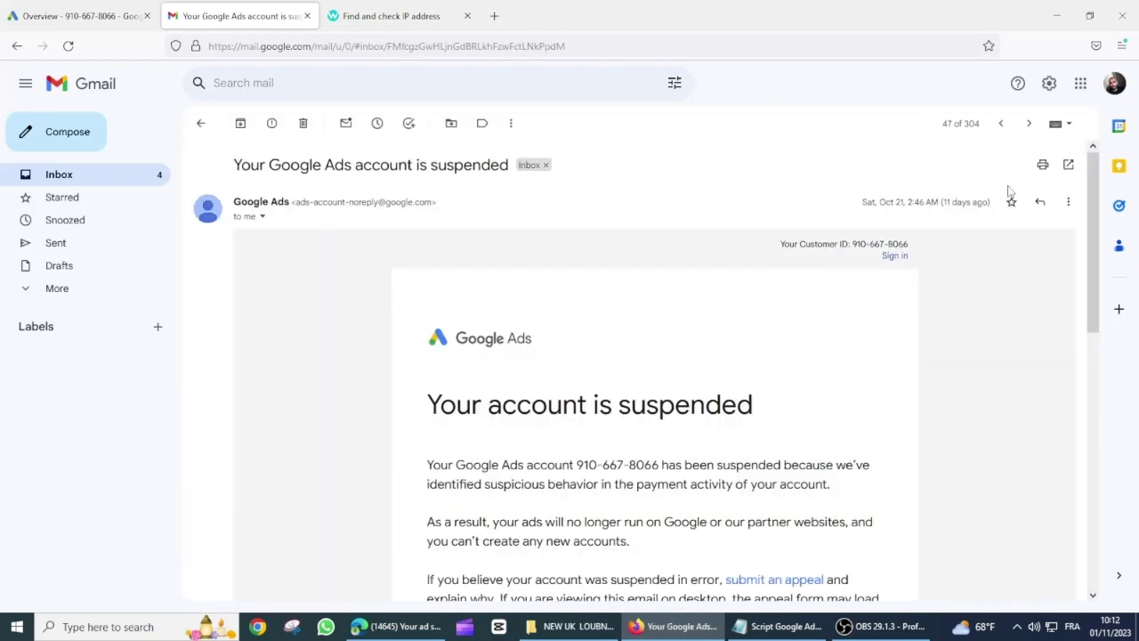
pyautogui.click(201, 123)
# Step: Read the ads-support "Follow up to your email" message, highlighting its sentences on the appeal review and advertising again, and return to the inbox
pyautogui.click(470, 433)
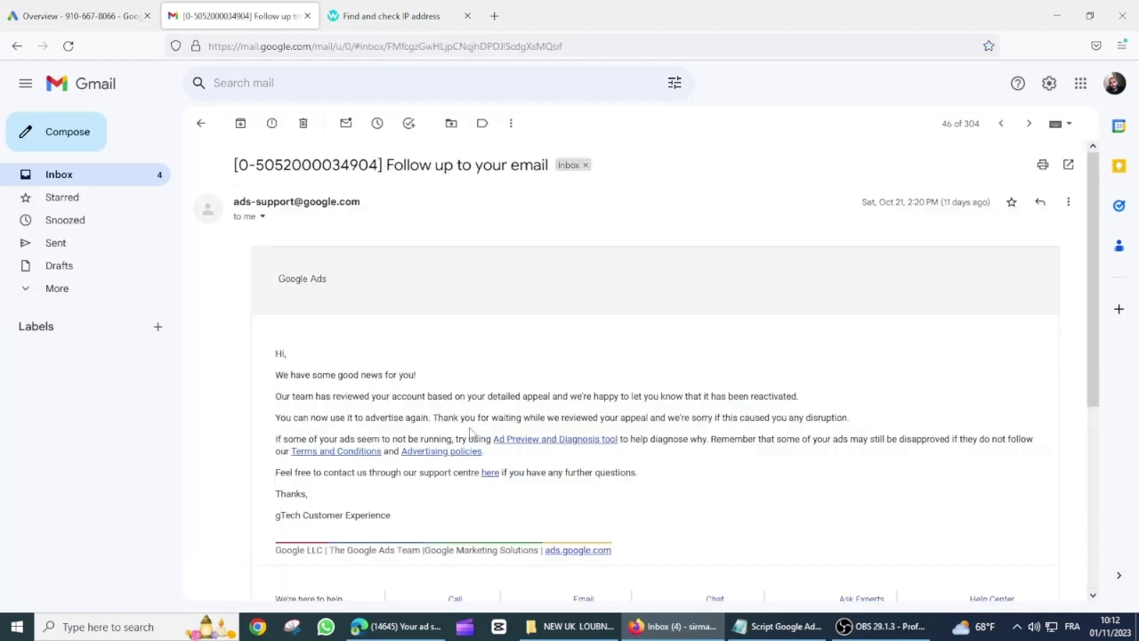
pyautogui.moveTo(289, 396)
pyautogui.mouseDown()
pyautogui.moveTo(303, 396)
pyautogui.moveTo(275, 396)
pyautogui.mouseUp()
pyautogui.moveTo(771, 392); pyautogui.dragTo(810, 394)
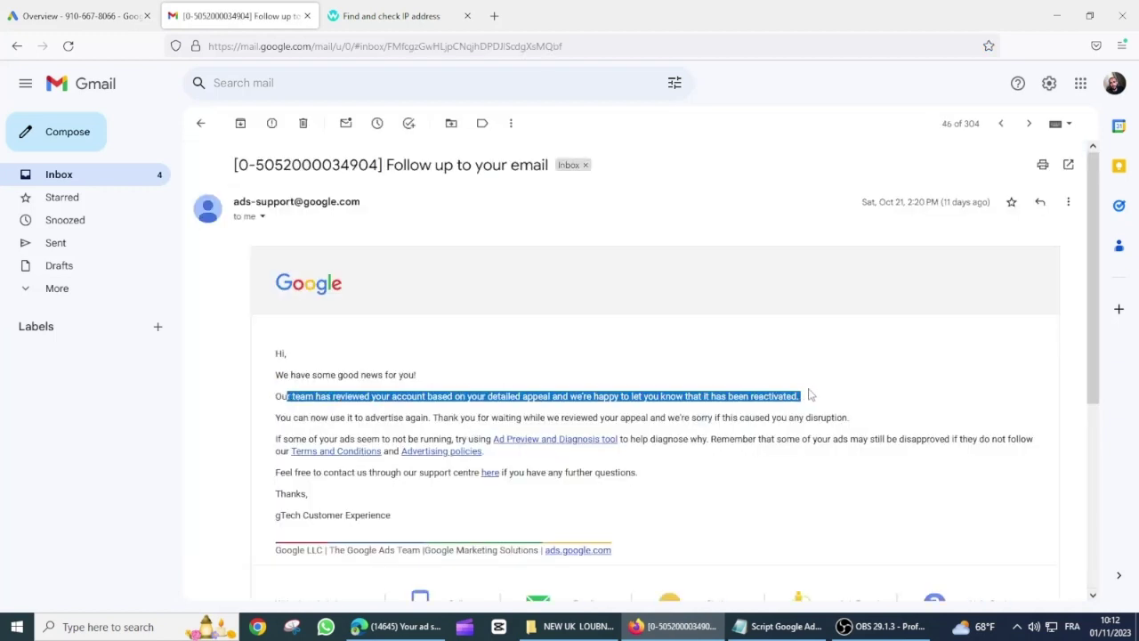
pyautogui.moveTo(276, 418); pyautogui.dragTo(845, 414)
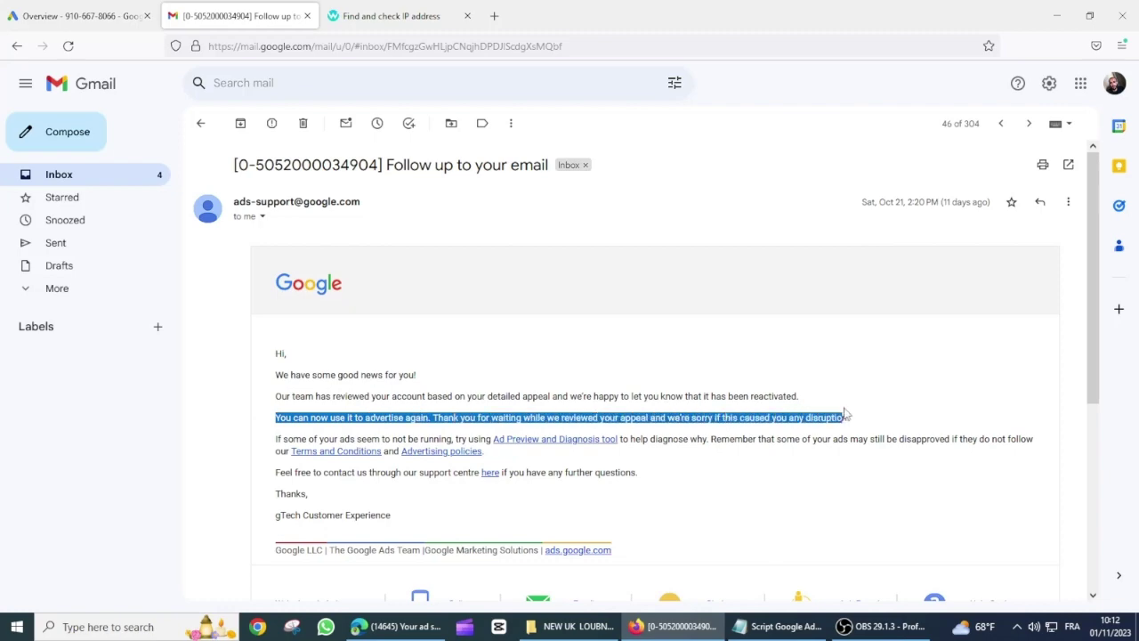
pyautogui.click(290, 371)
pyautogui.click(201, 123)
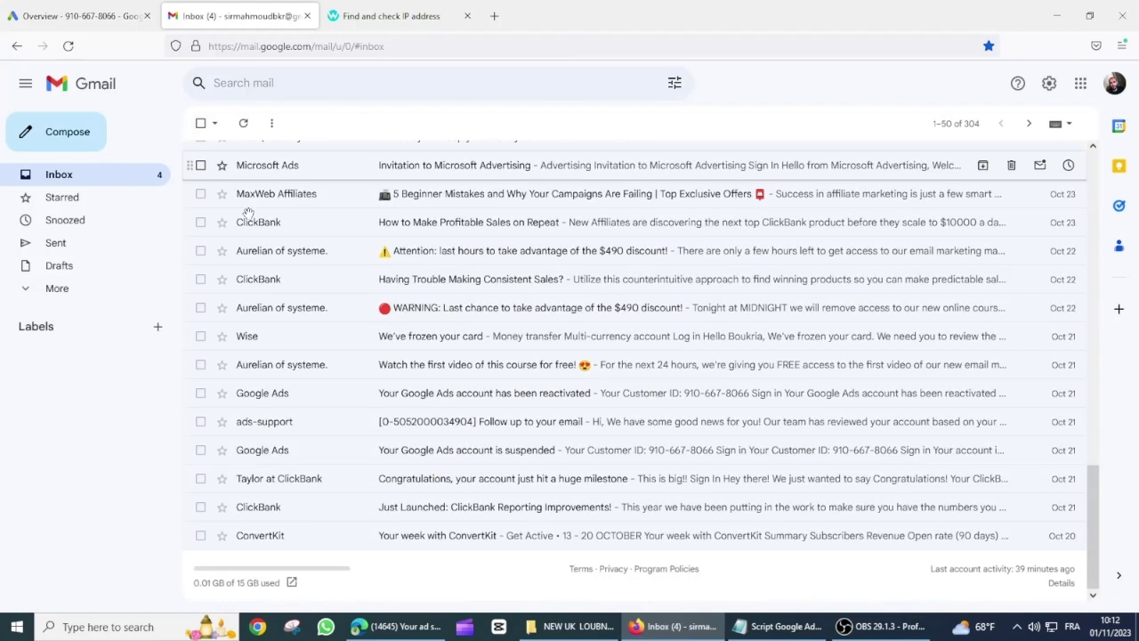
pyautogui.scroll(3, 441, 356)
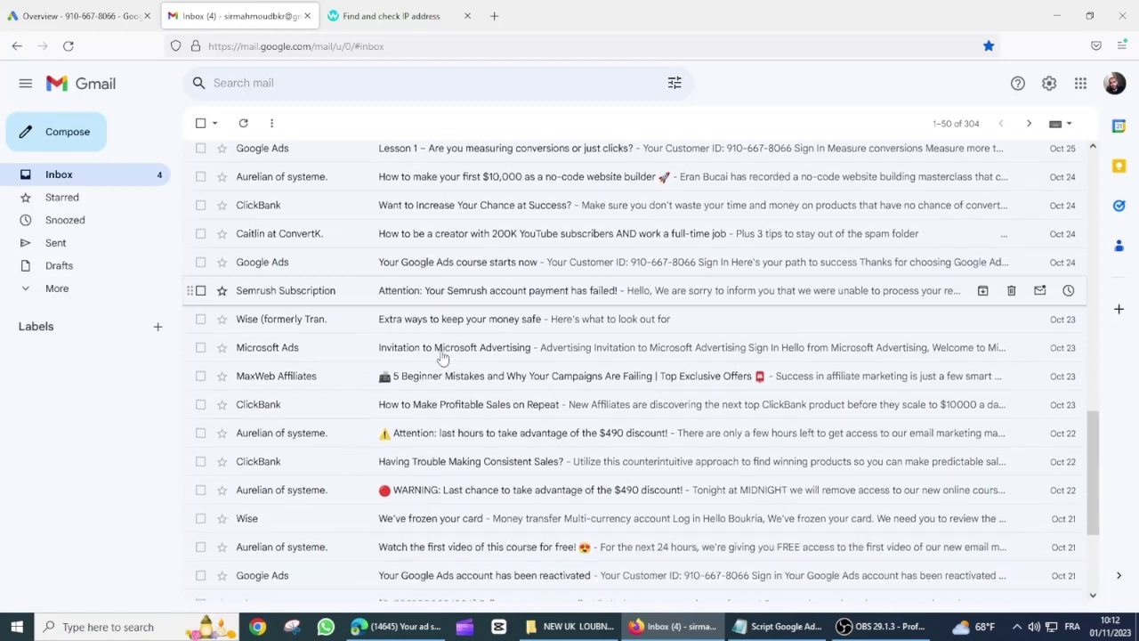
pyautogui.scroll(8, 441, 356)
# Step: Return to Google Ads and examine the suspension banner, highlighting the "Circumventing systems policy" wording
pyautogui.click(82, 15)
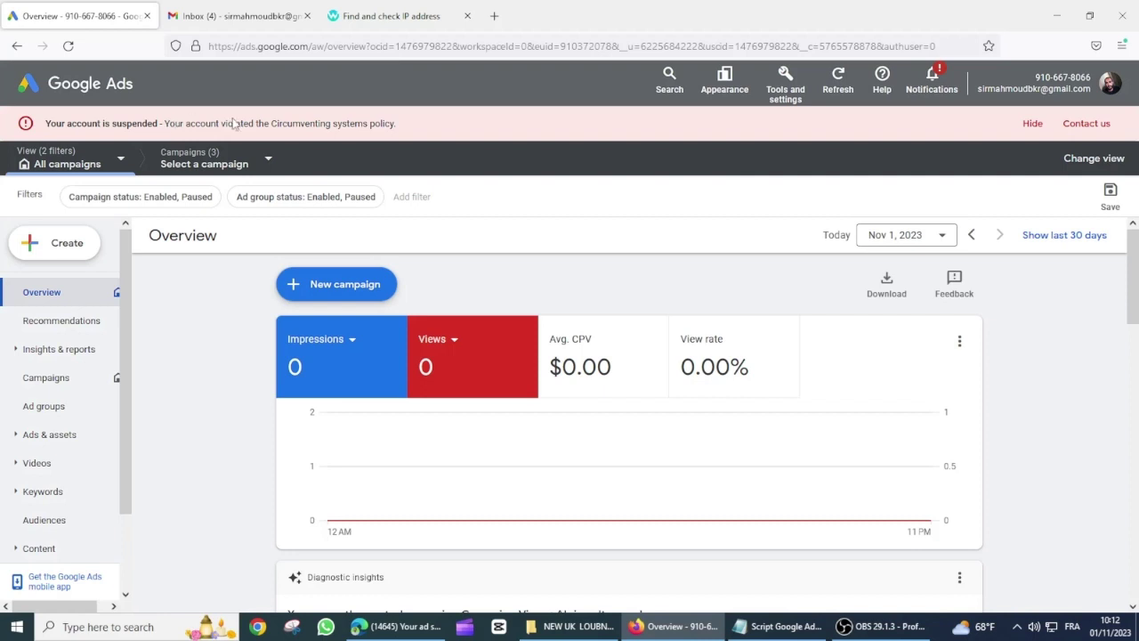
pyautogui.moveTo(278, 122); pyautogui.dragTo(402, 128)
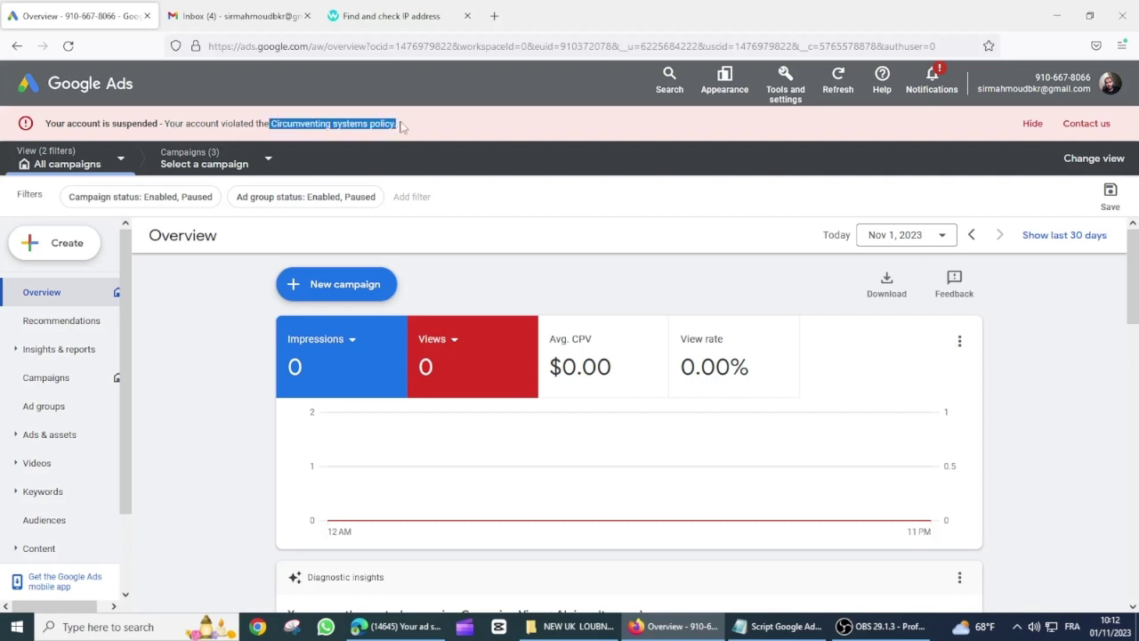
pyautogui.click(351, 121)
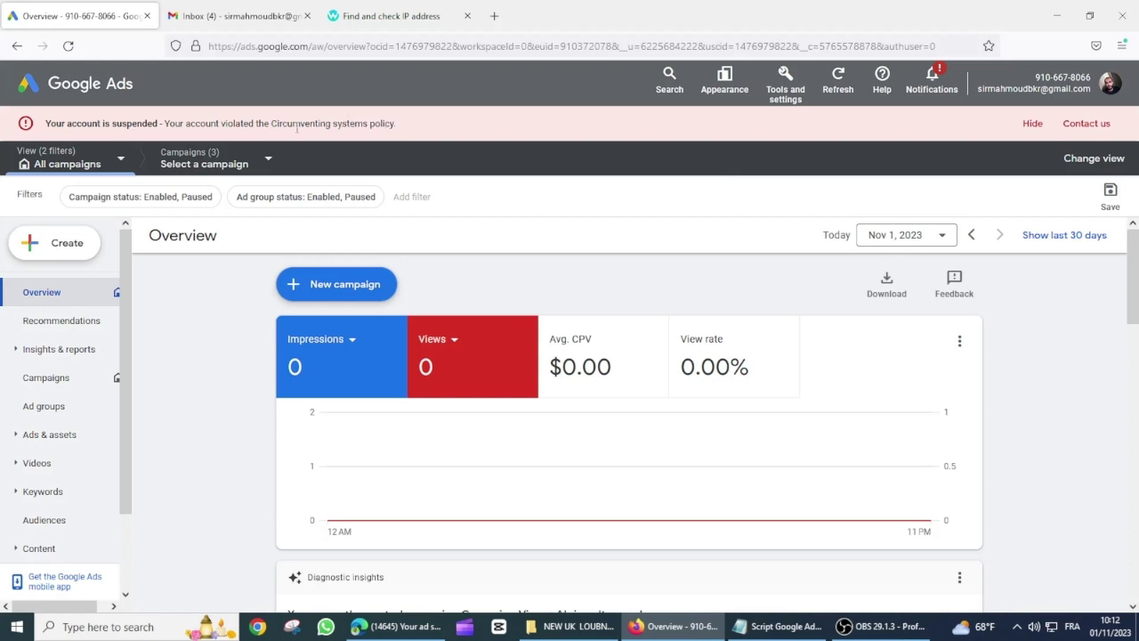
pyautogui.moveTo(273, 123); pyautogui.dragTo(408, 132)
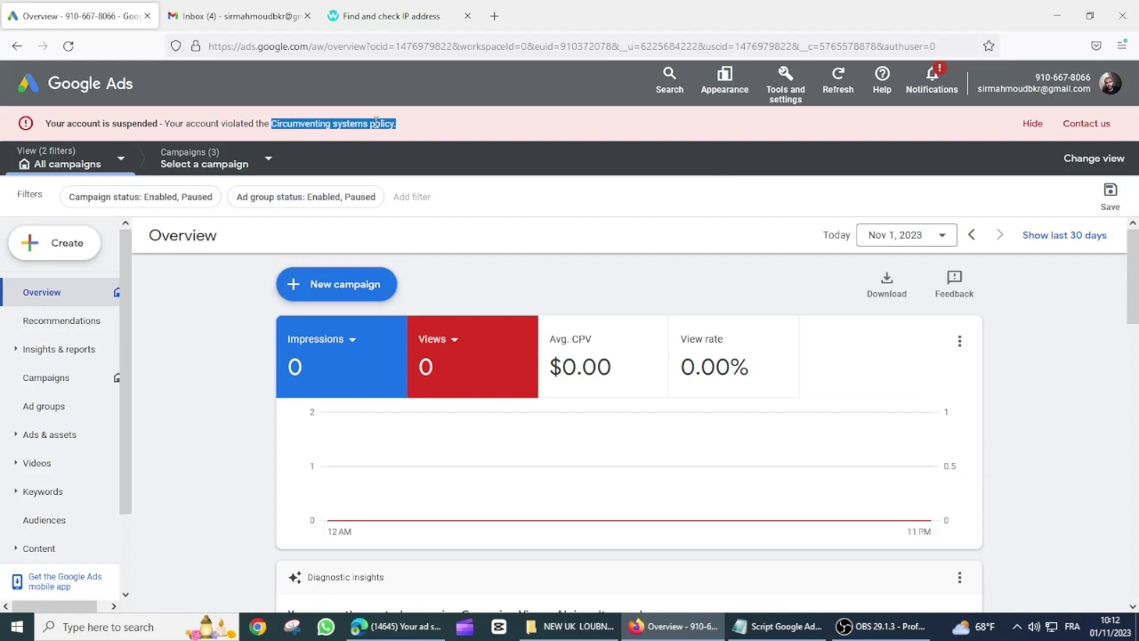
pyautogui.click(376, 121)
pyautogui.moveTo(273, 123); pyautogui.dragTo(407, 123)
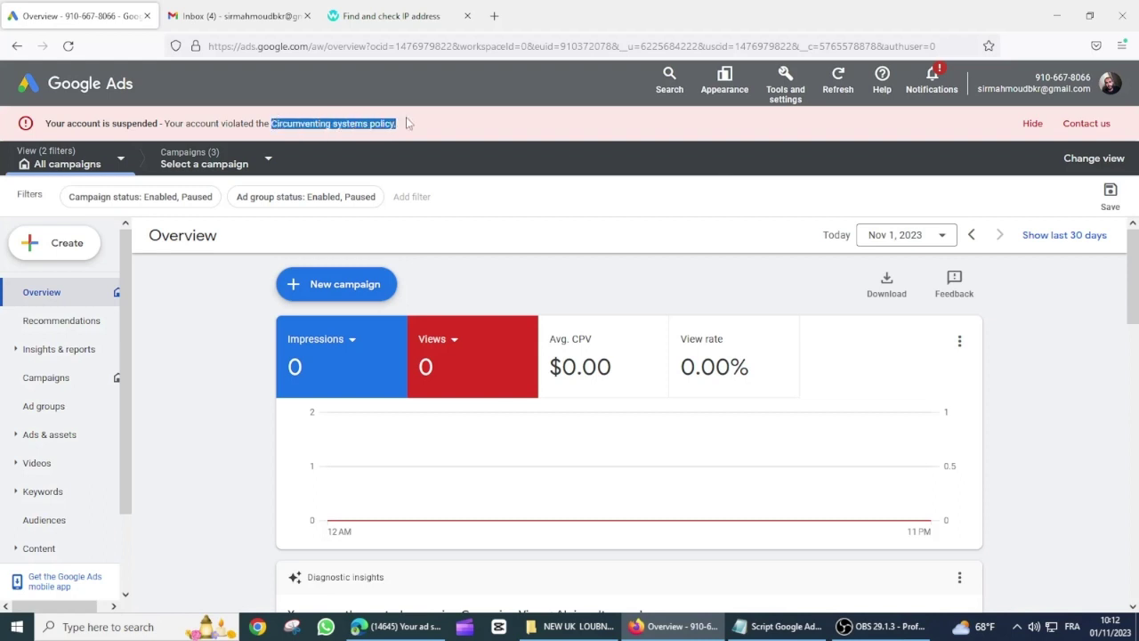
pyautogui.click(335, 119)
pyautogui.moveTo(271, 121); pyautogui.dragTo(407, 128)
pyautogui.moveTo(46, 121); pyautogui.dragTo(407, 114)
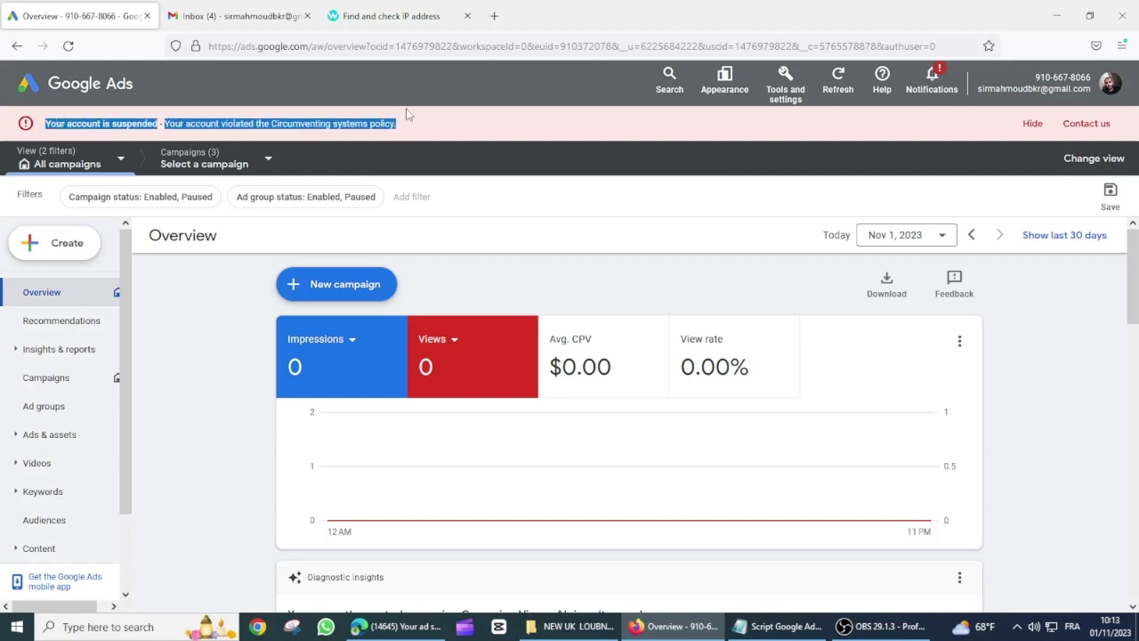
pyautogui.click(363, 123)
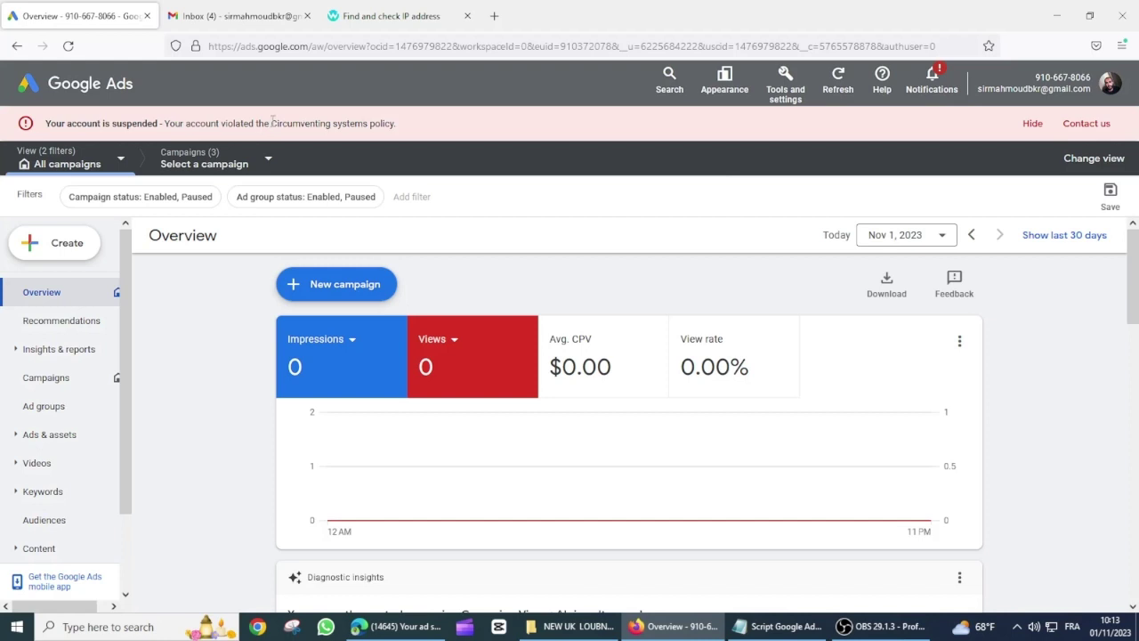
pyautogui.moveTo(273, 120); pyautogui.dragTo(406, 134)
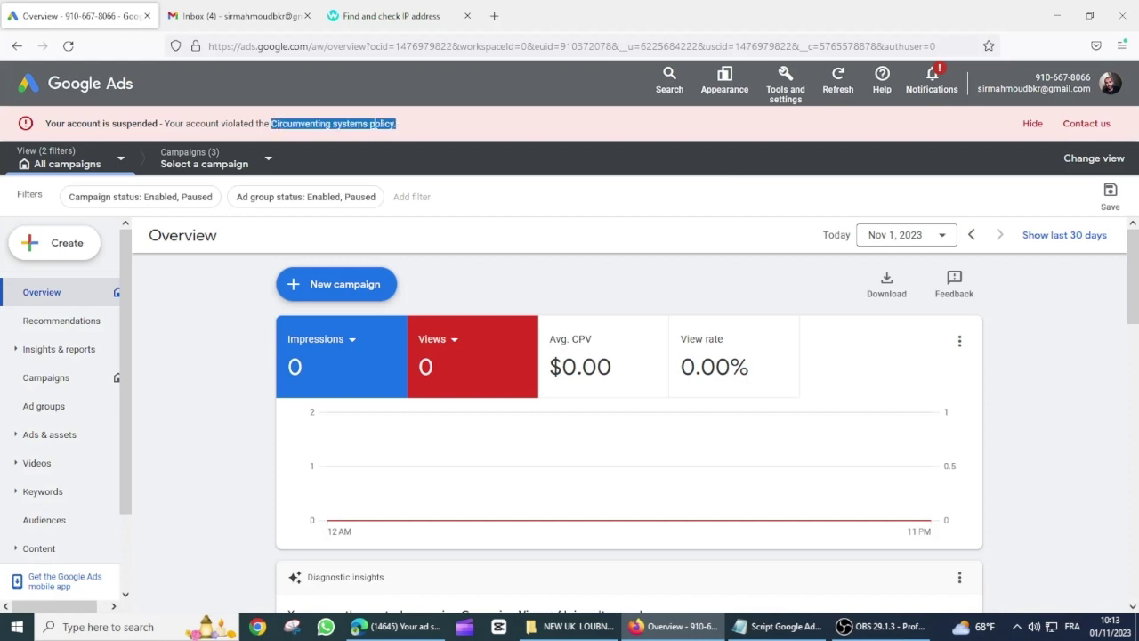
pyautogui.click(373, 123)
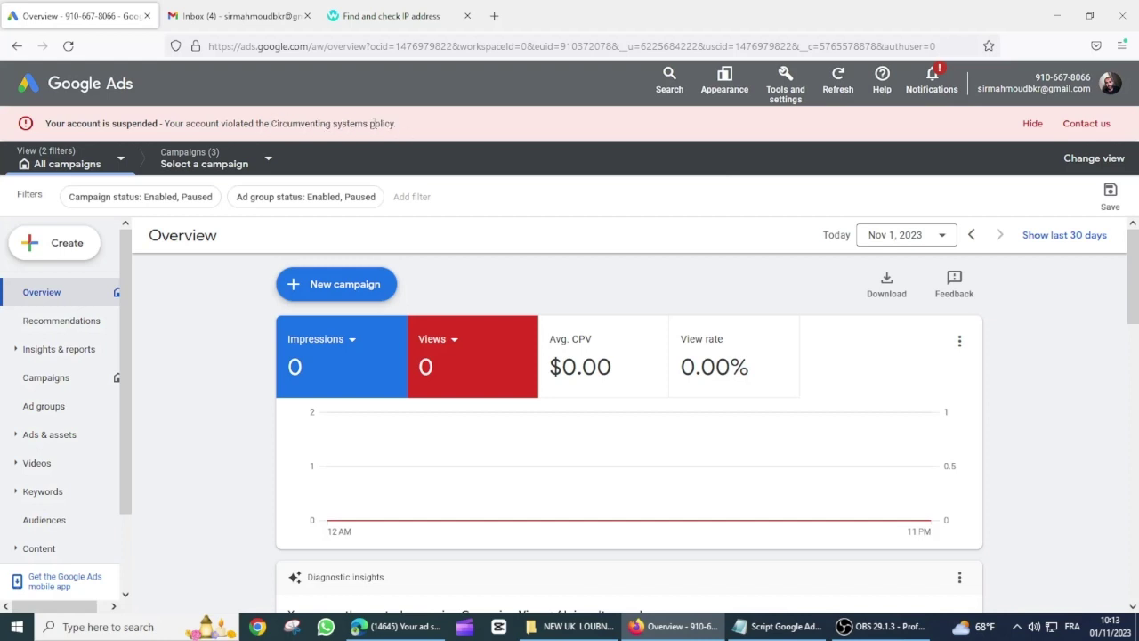
# Step: Open the billing summary and review the account's promotions and payment methods
pyautogui.click(785, 85)
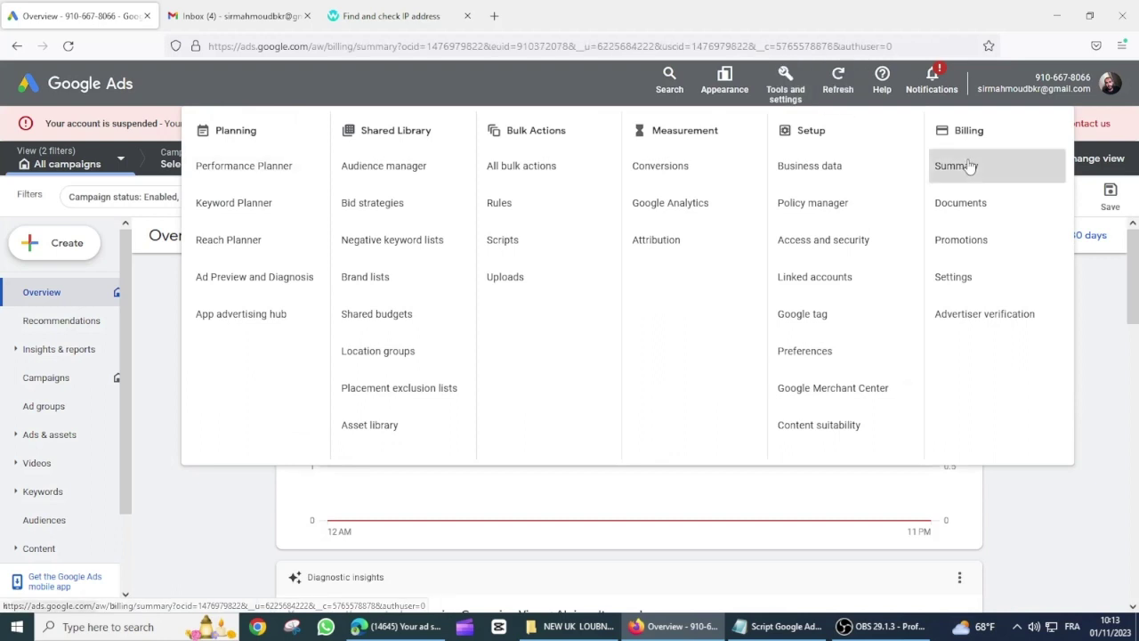
pyautogui.click(953, 166)
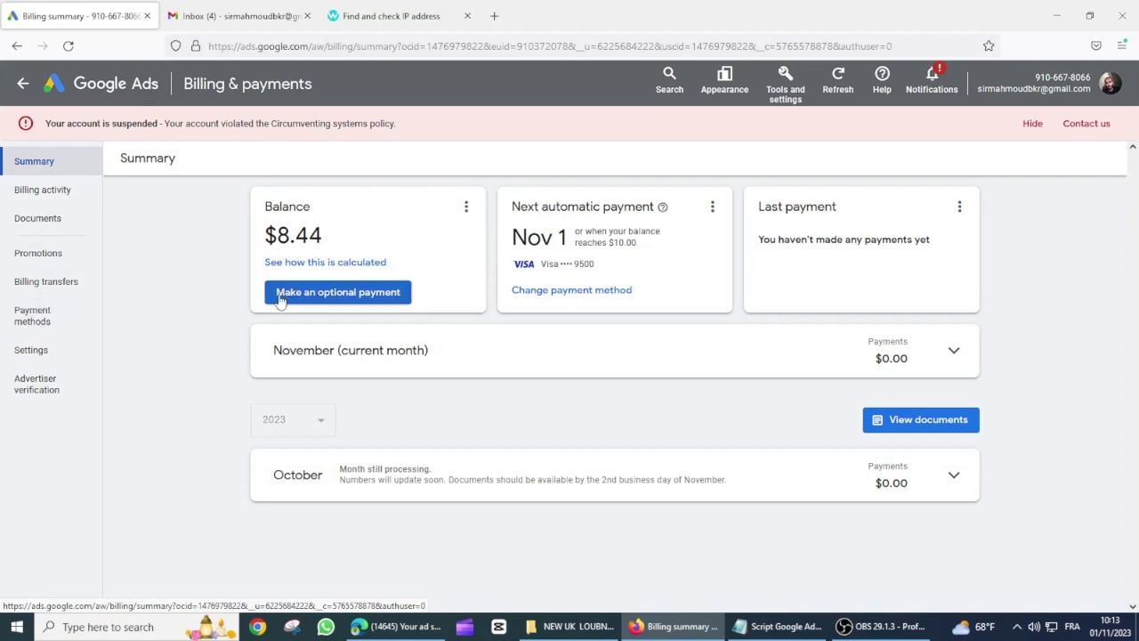
pyautogui.click(36, 262)
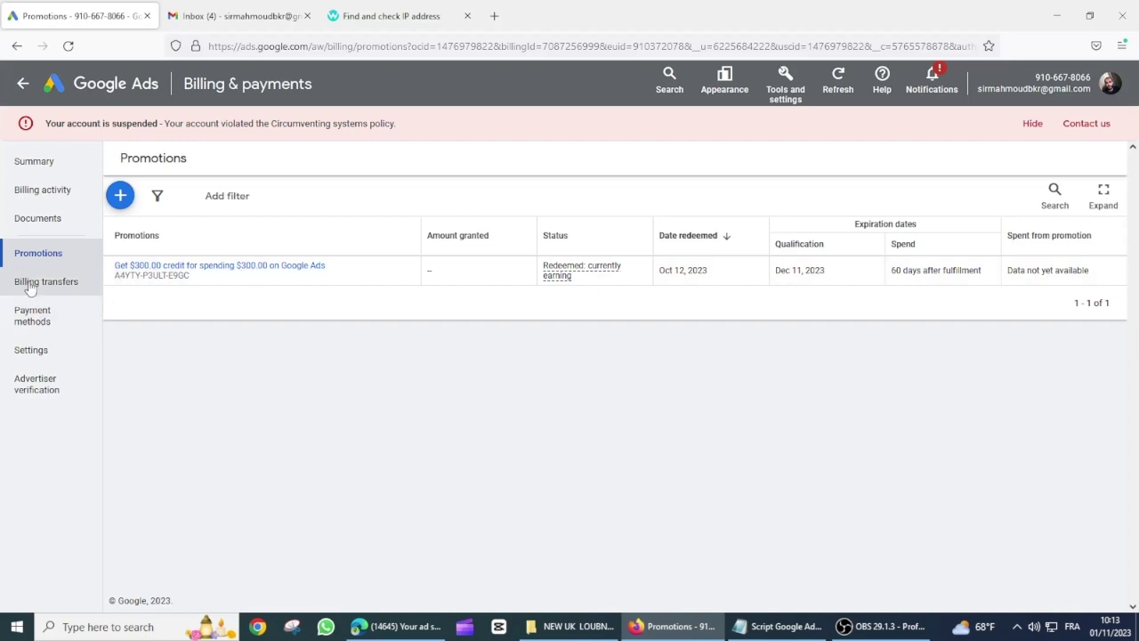
pyautogui.click(32, 314)
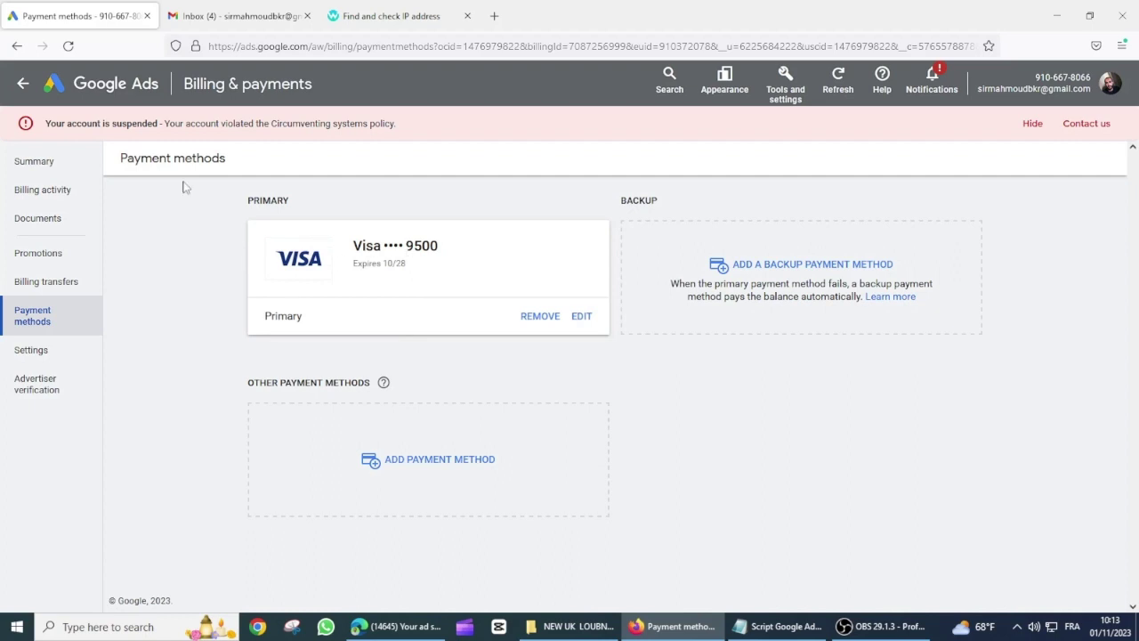
# Step: Expand the payer details in the billing settings to check the payer's country, account type, name and address
pyautogui.click(48, 355)
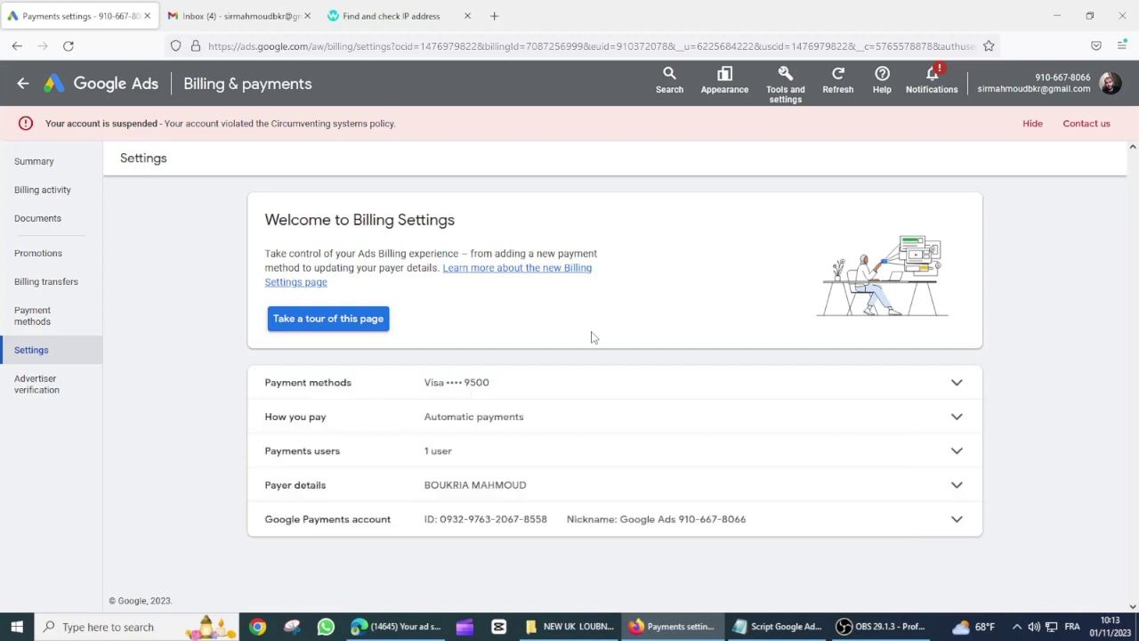
pyautogui.click(957, 486)
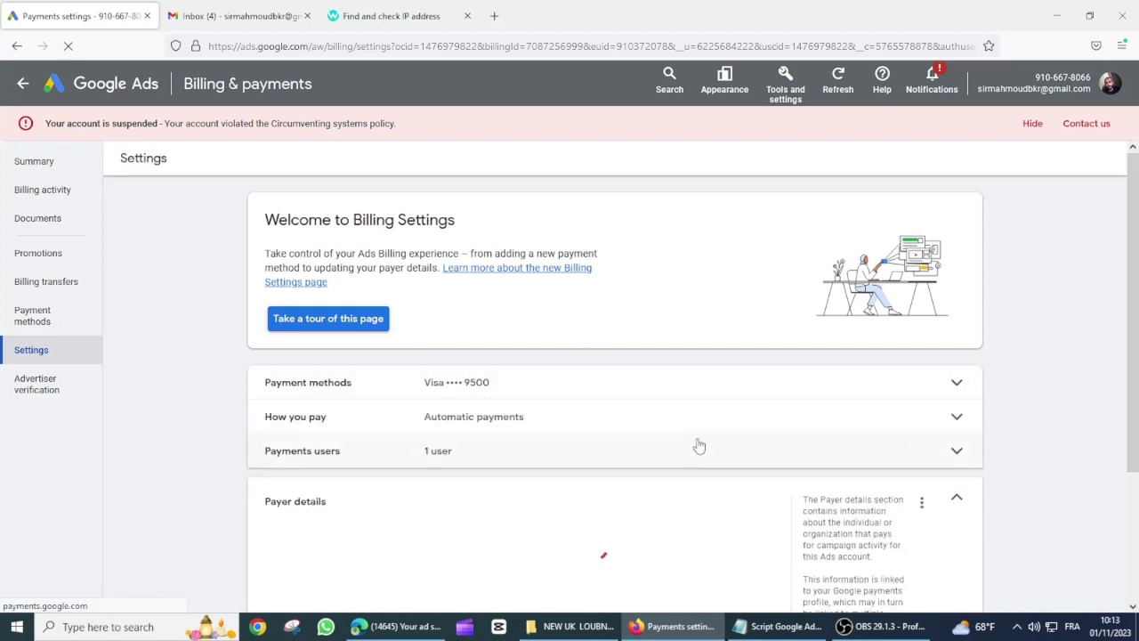
pyautogui.scroll(-2, 676, 437)
pyautogui.scroll(-1, 653, 434)
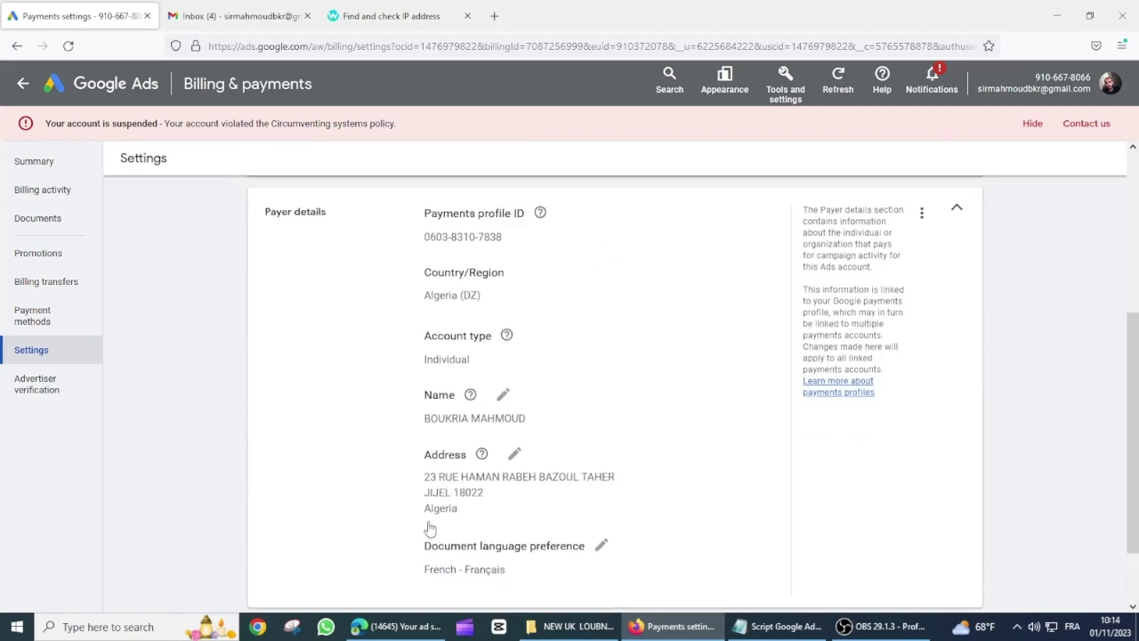
# Step: Review the payer's name, address and document language preference in the billing settings
pyautogui.scroll(2, 427, 534)
pyautogui.scroll(-2, 436, 525)
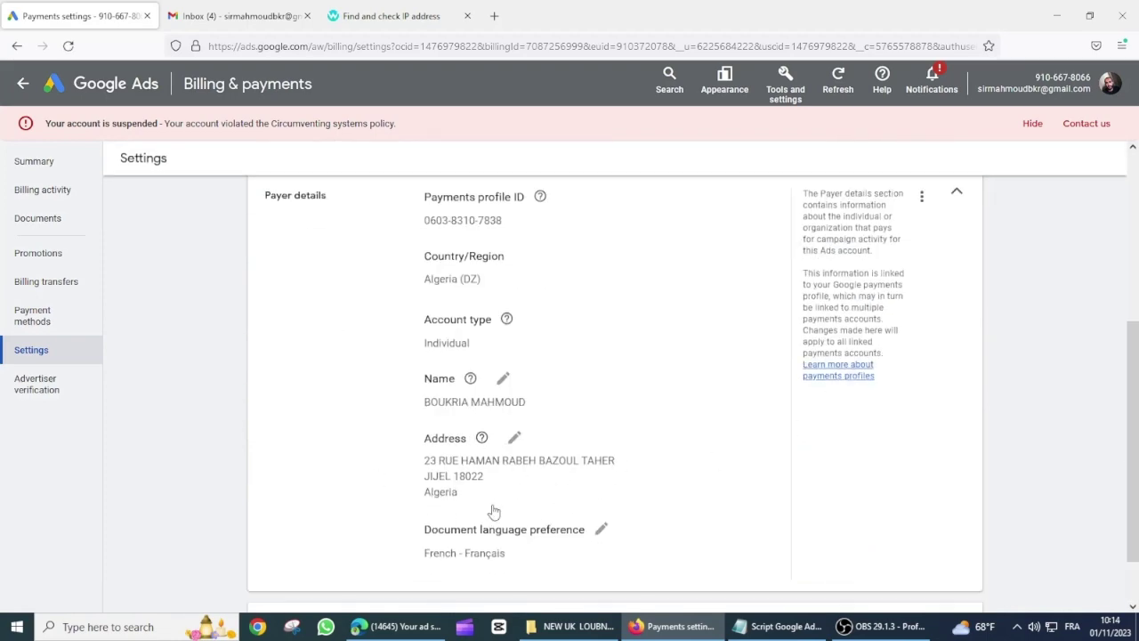
pyautogui.scroll(1, 477, 407)
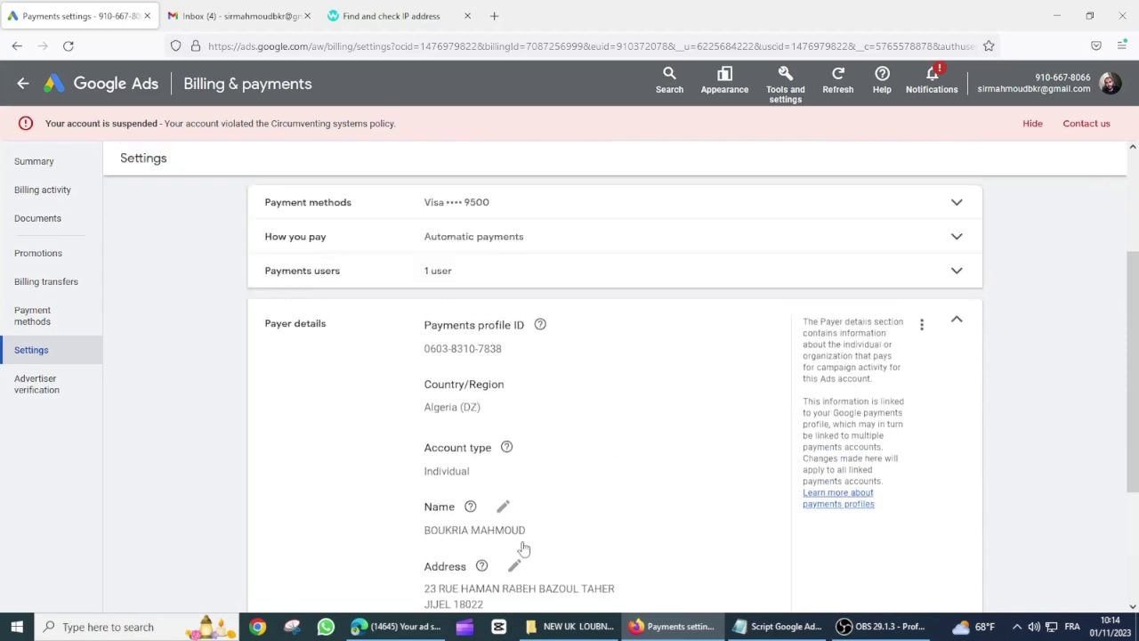
# Step: Open the billing summary and highlight the next automatic payment date and the "Circumventing systems policy" wording in the suspension banner
pyautogui.scroll(2, 445, 481)
pyautogui.click(64, 169)
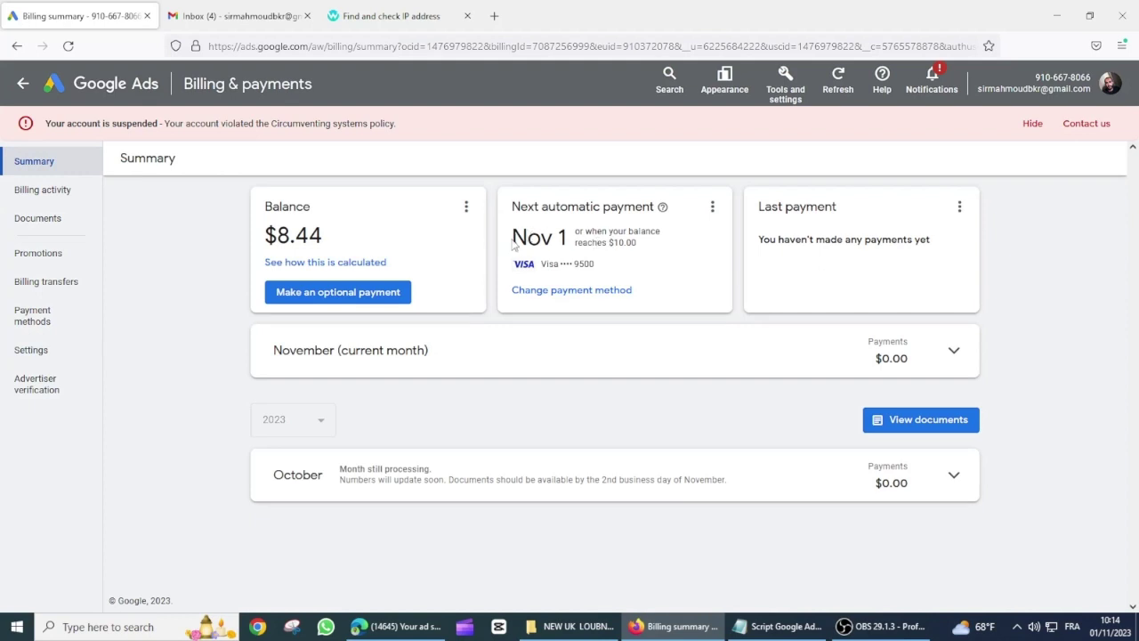
pyautogui.moveTo(514, 237); pyautogui.dragTo(608, 229)
pyautogui.click(152, 277)
pyautogui.moveTo(292, 126); pyautogui.dragTo(399, 135)
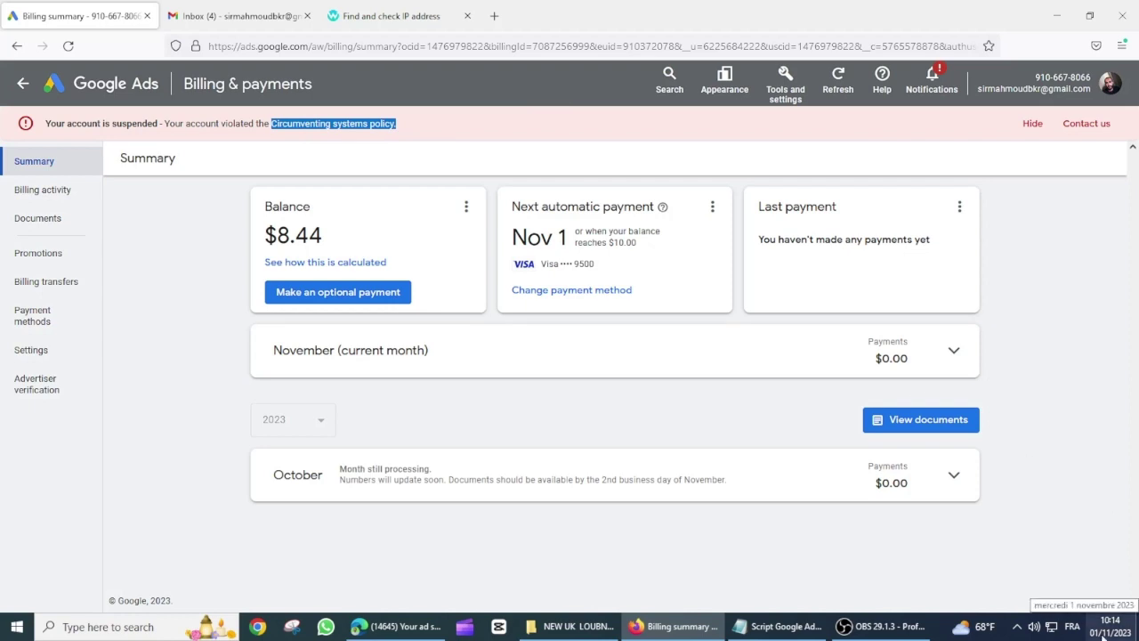
# Step: Open the suspension help from the banner, start an appeal and read through the instructions to the contact fields
pyautogui.click(1090, 124)
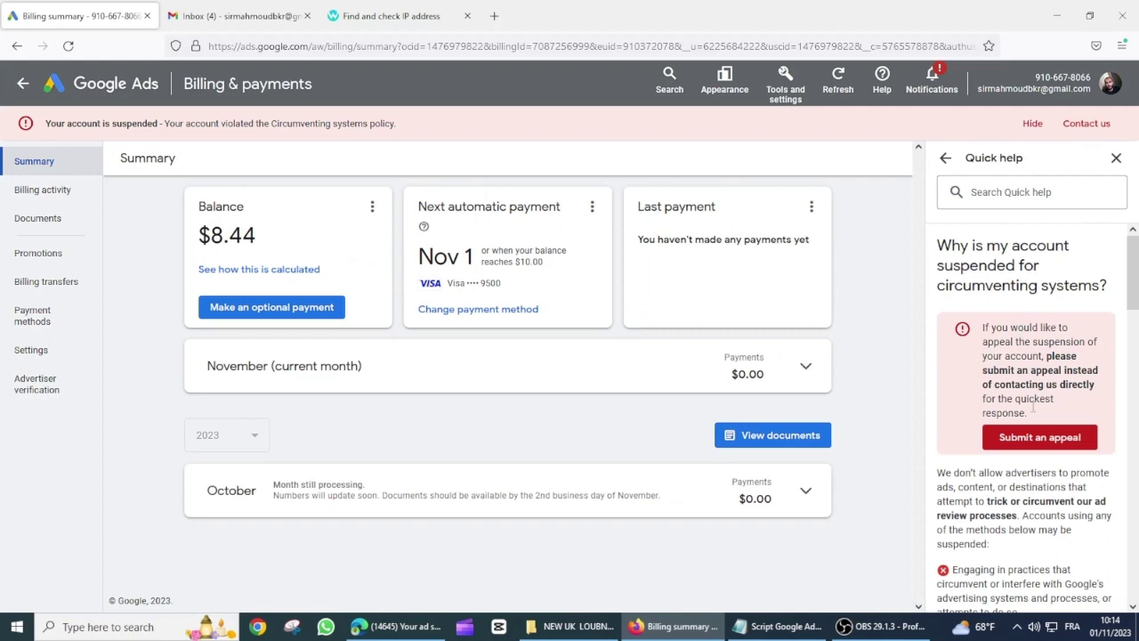
pyautogui.click(1035, 439)
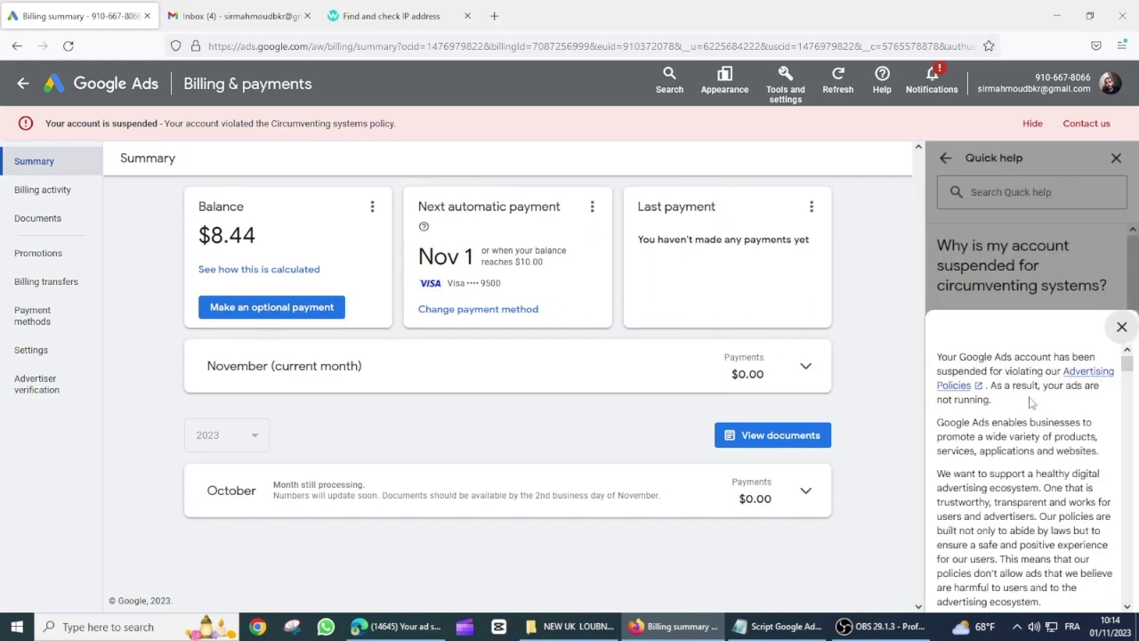
pyautogui.scroll(-10, 1030, 403)
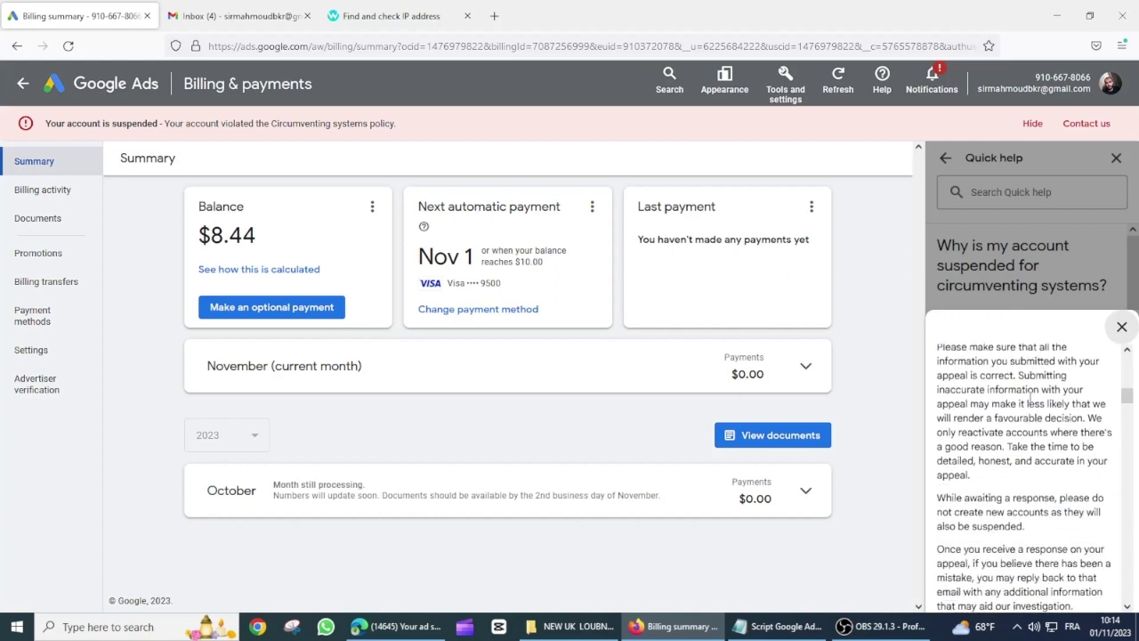
pyautogui.scroll(-5, 1030, 403)
pyautogui.scroll(1, 1023, 410)
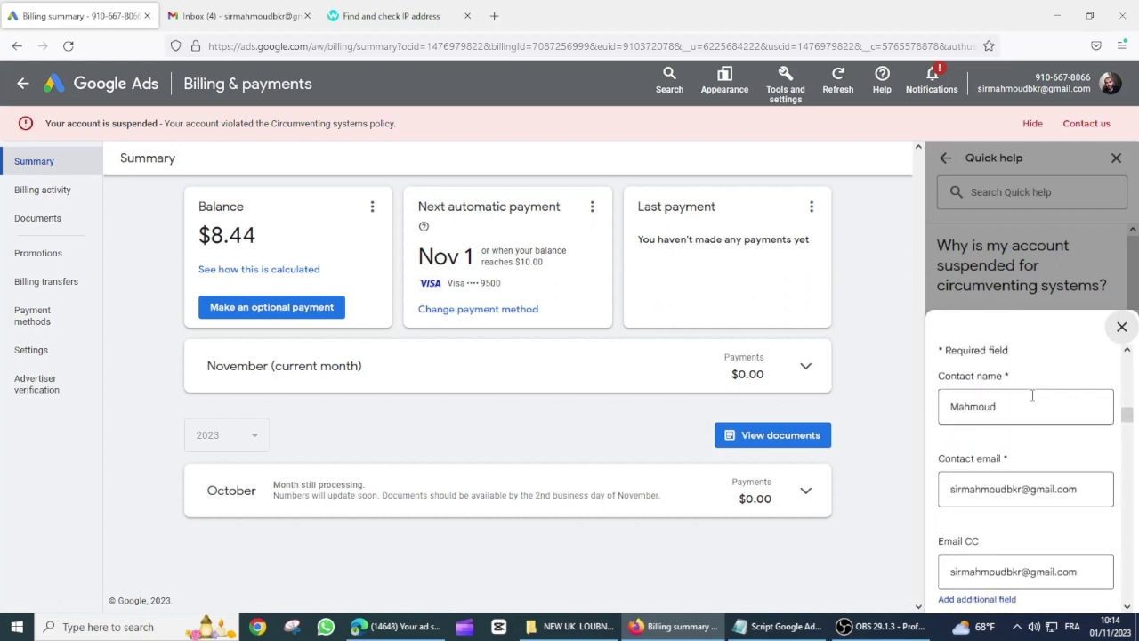
# Step: Select the suspended account's Google Ads customer ID in the appeal form
pyautogui.scroll(-4, 1018, 419)
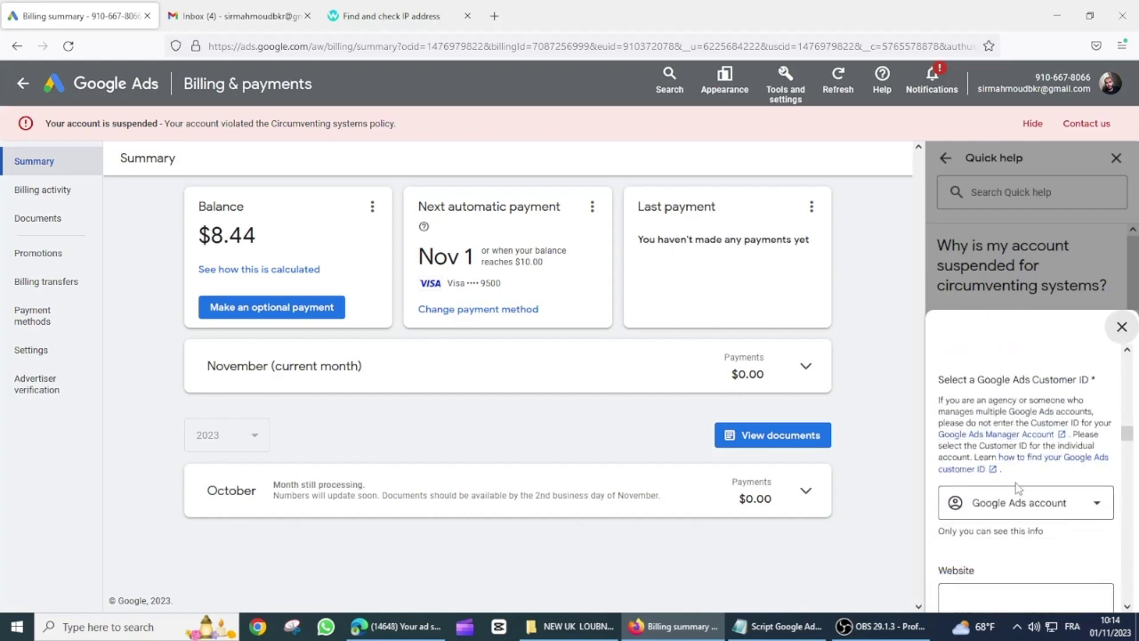
pyautogui.click(1019, 497)
pyautogui.click(1032, 551)
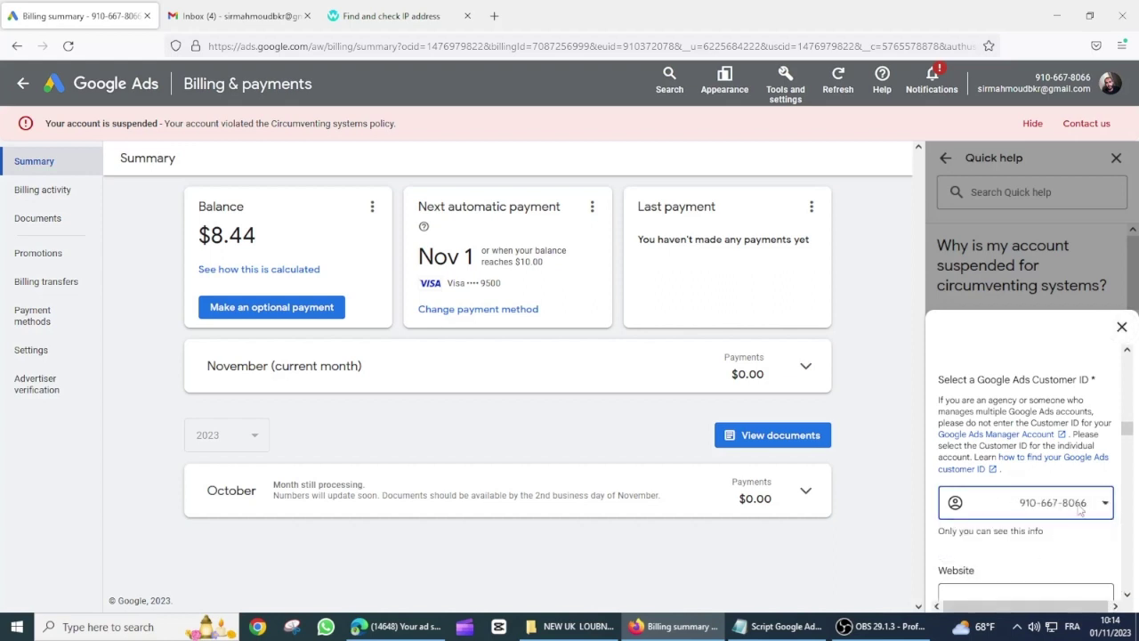
# Step: Search for "youtube" in a new browser tab, open the YouTube home page and copy its web address
pyautogui.scroll(-1, 1006, 525)
pyautogui.click(980, 531)
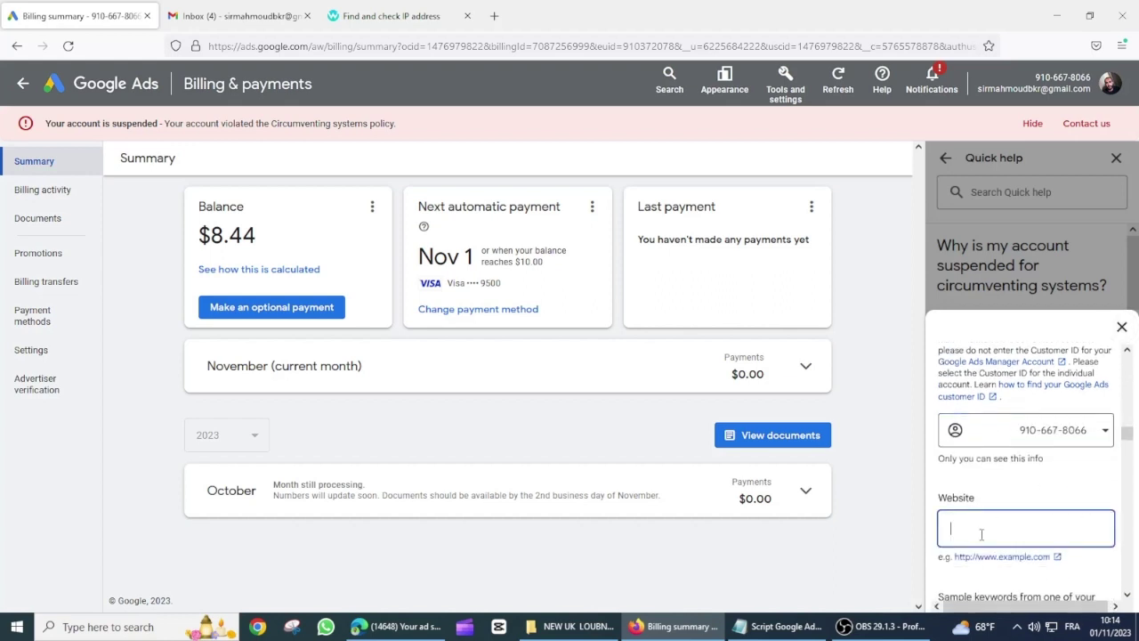
pyautogui.scroll(-2, 981, 531)
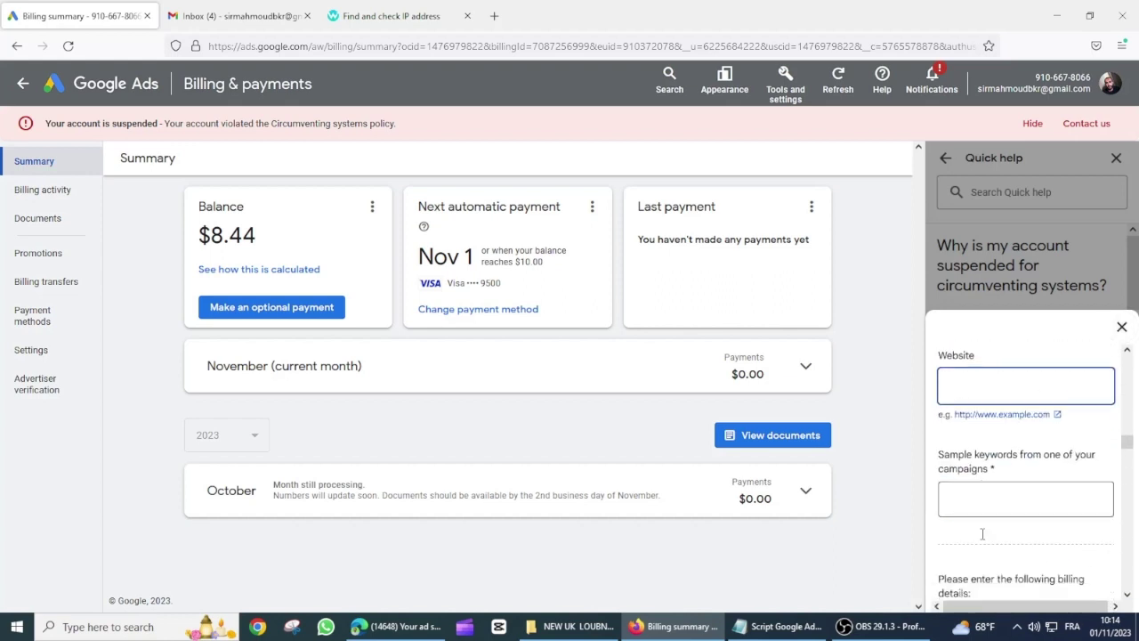
pyautogui.click(493, 15)
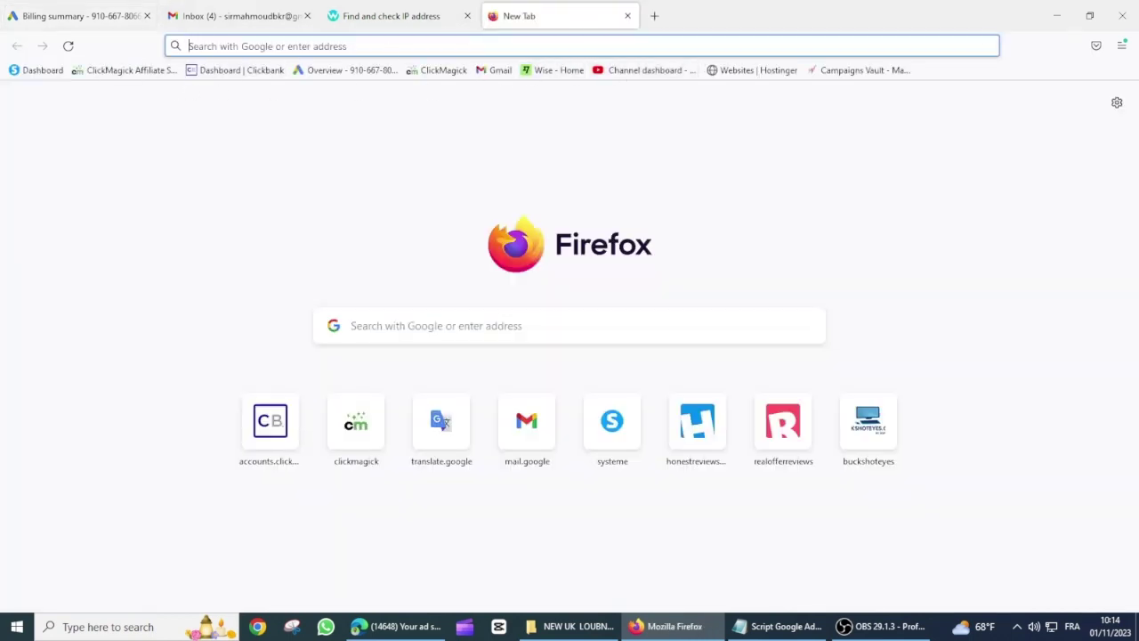
pyautogui.write('youtube')
pyautogui.press('Return')
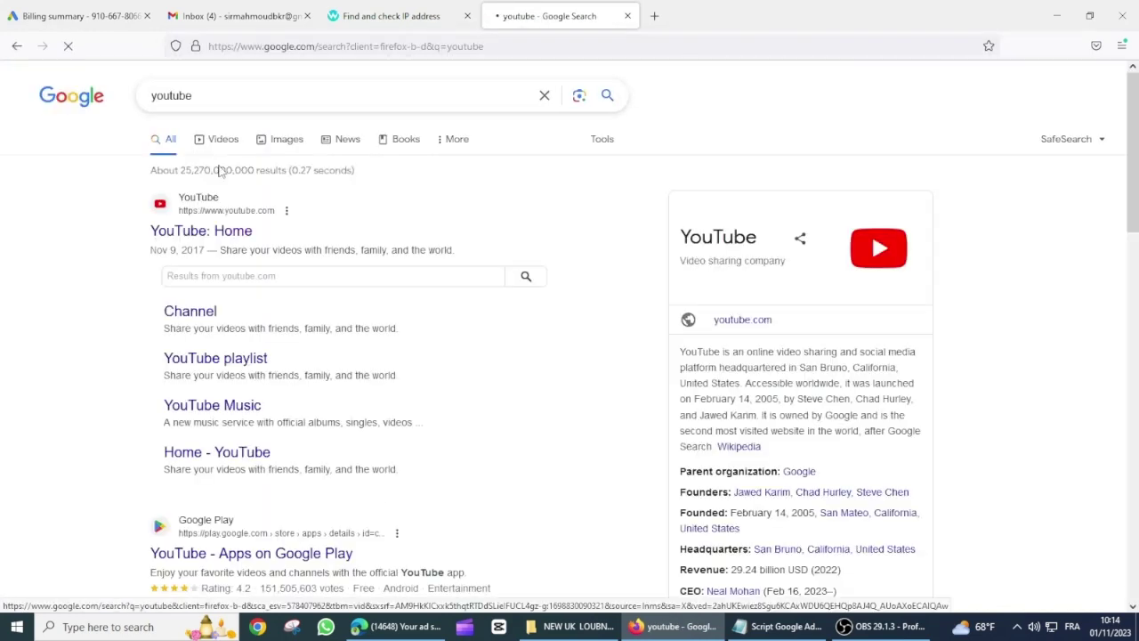
pyautogui.click(198, 230)
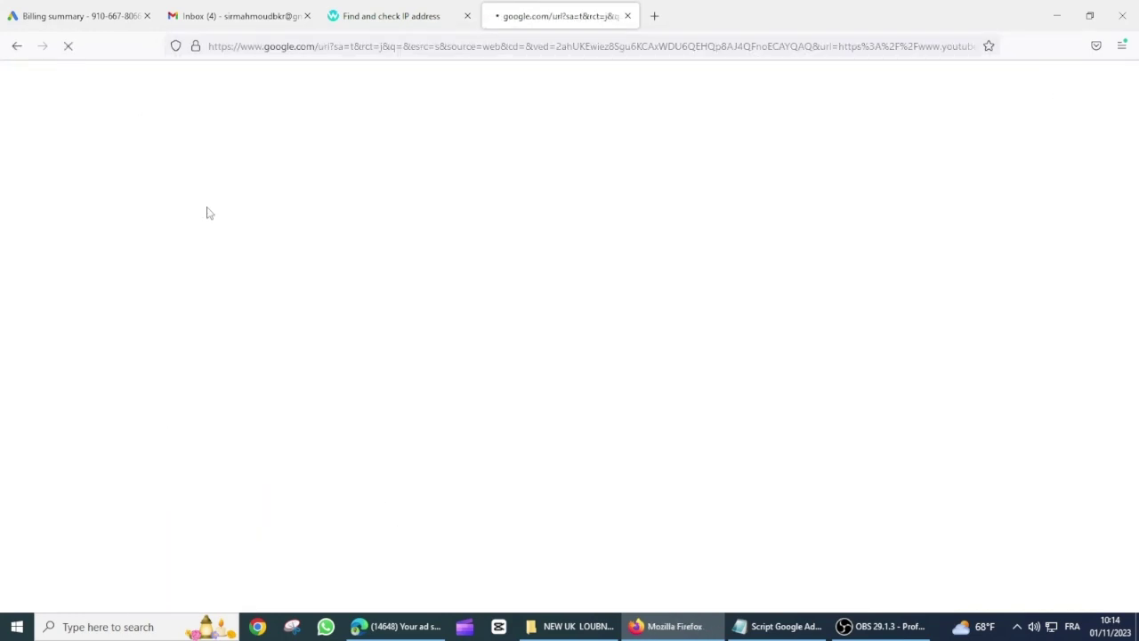
pyautogui.click(356, 48)
pyautogui.hotkey('ctrl', 'c')
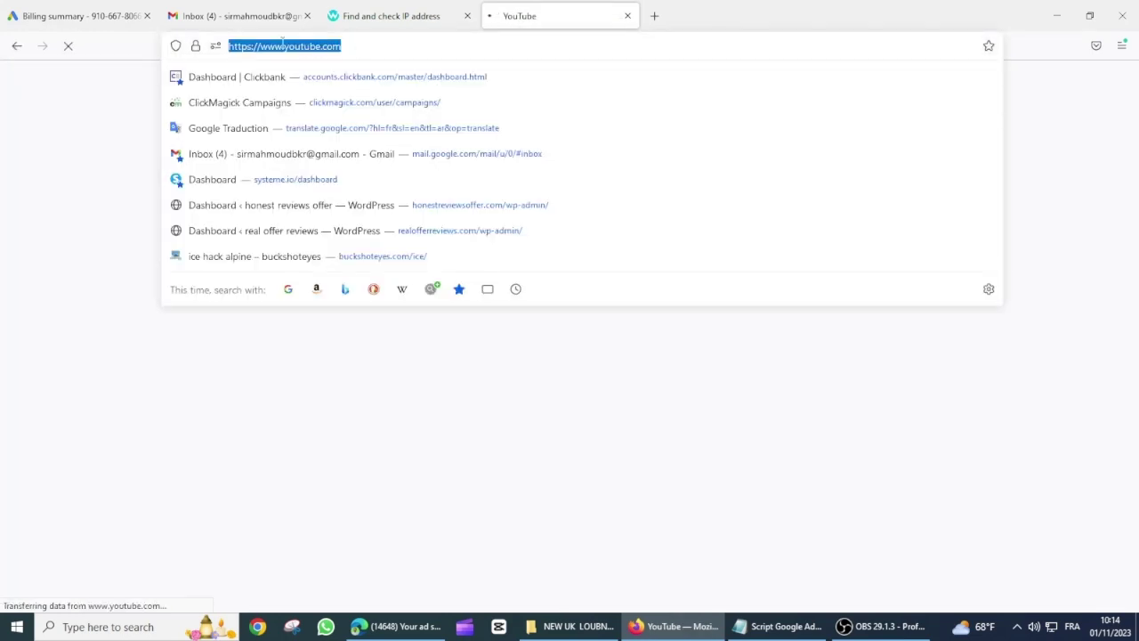
pyautogui.click(71, 17)
pyautogui.hotkey('ctrl', 'v')
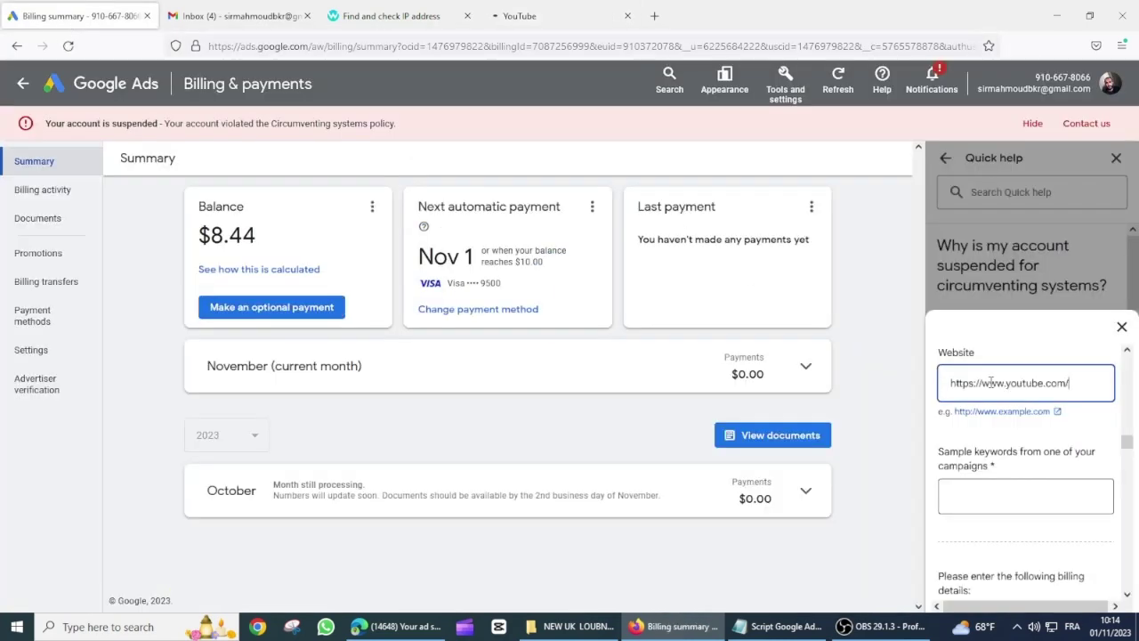
pyautogui.press('BackSpace')
# Step: Enter "Graphic Design" as the sample keywords from one of the campaigns
pyautogui.scroll(-1, 1003, 368)
pyautogui.scroll(-1, 1003, 369)
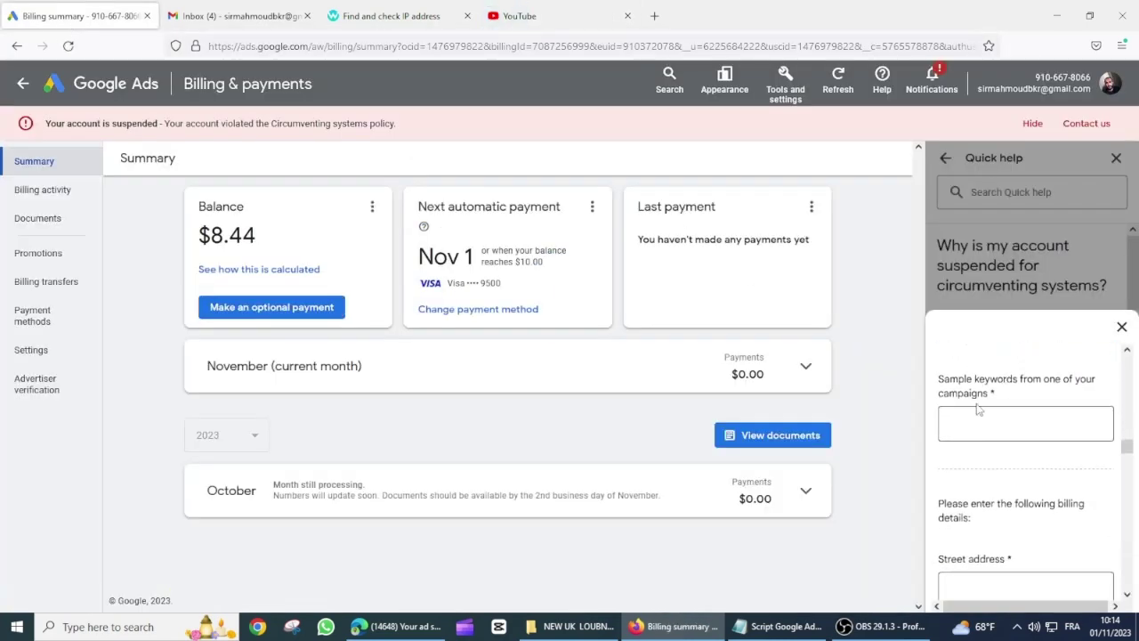
pyautogui.click(975, 418)
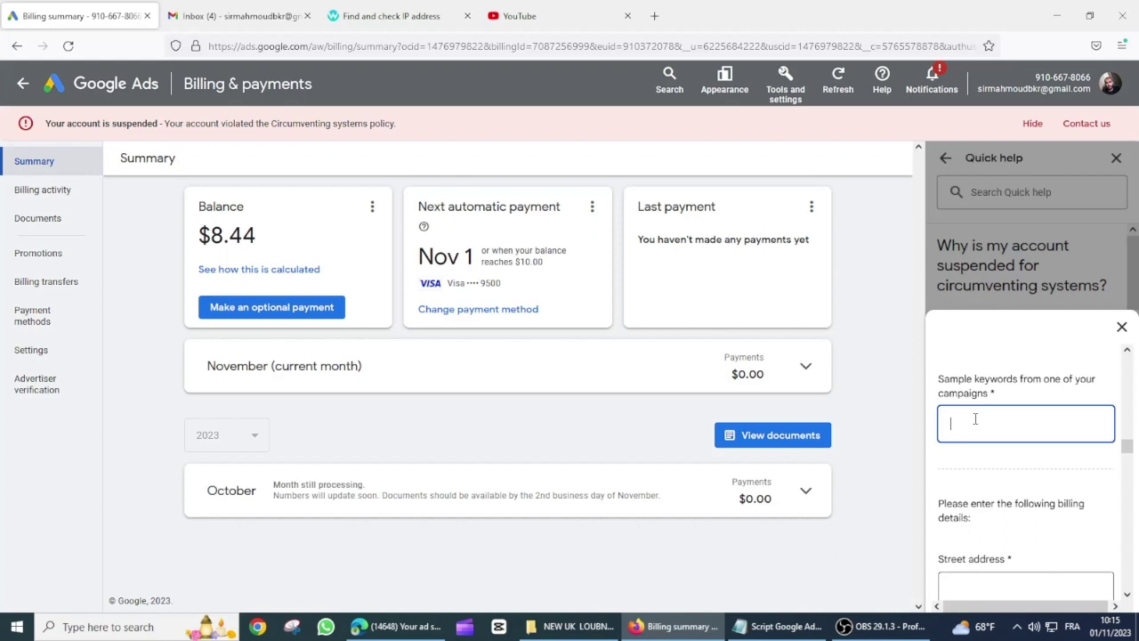
pyautogui.write('Design')
pyautogui.scroll(-2, 975, 420)
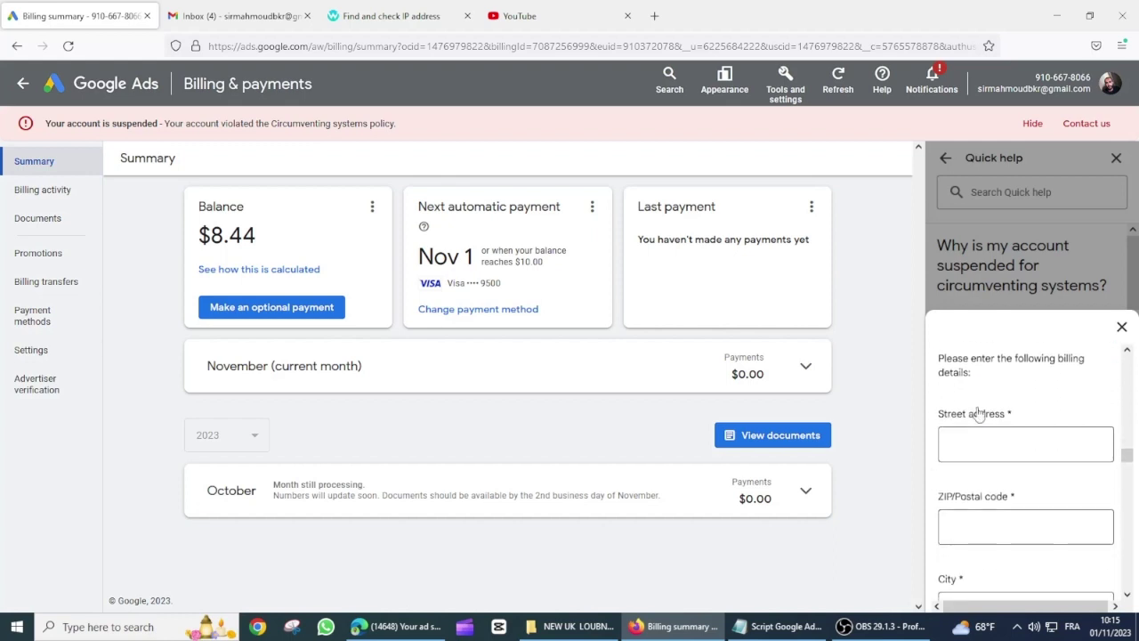
pyautogui.scroll(1, 961, 382)
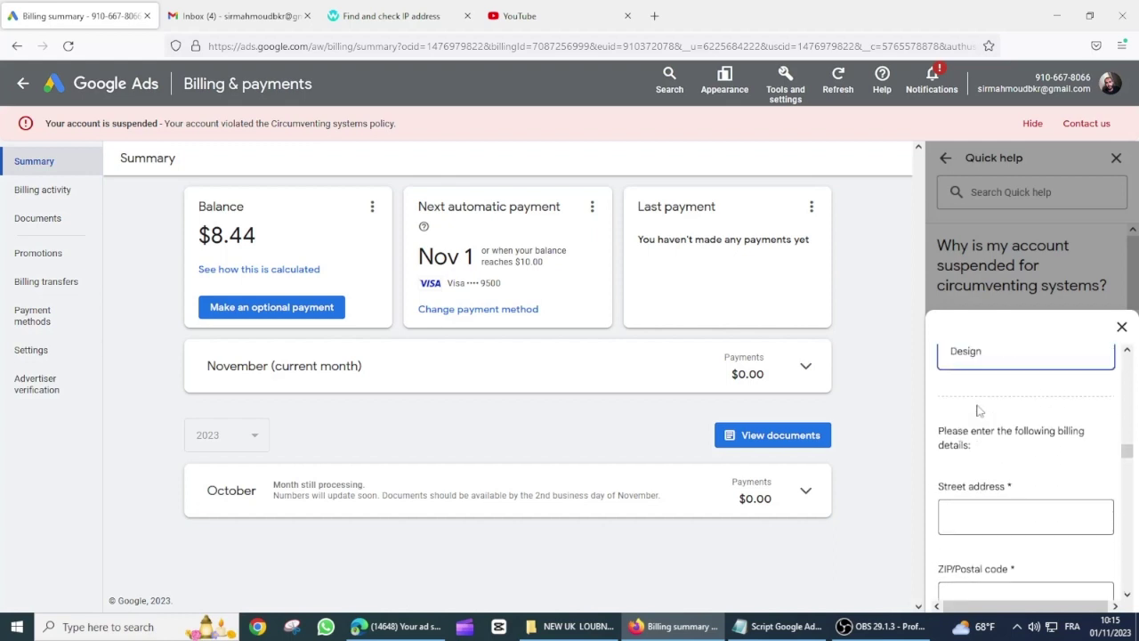
pyautogui.click(952, 352)
pyautogui.write('Grapih')
pyautogui.press('BackSpace')
pyautogui.press('BackSpace')
pyautogui.write('hic')
pyautogui.scroll(-1, 988, 443)
pyautogui.scroll(1, 987, 443)
pyautogui.moveTo(974, 350); pyautogui.dragTo(982, 351)
# Step: Copy the payer's first address line from the payer details in the billing settings into the appeal form's street address
pyautogui.click(978, 516)
pyautogui.scroll(-1, 979, 516)
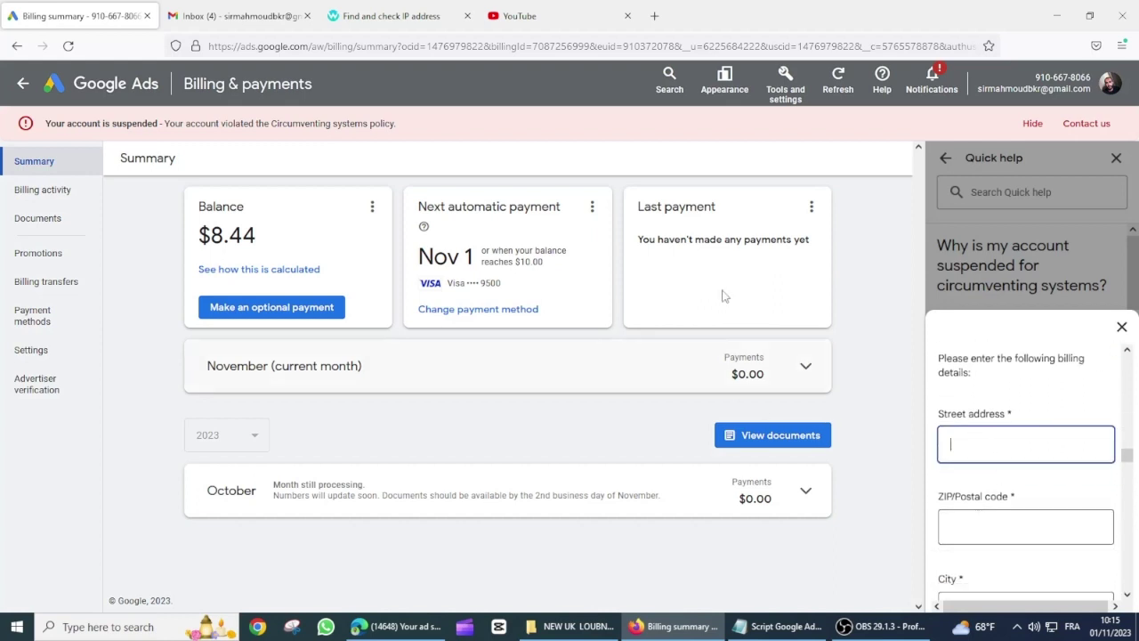
pyautogui.click(20, 354)
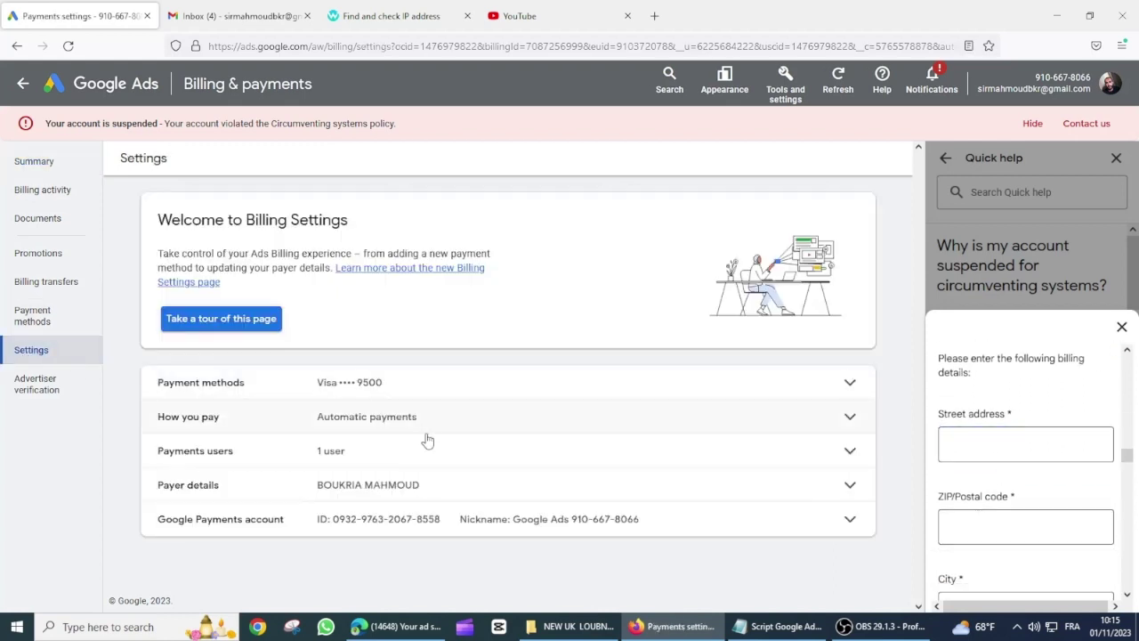
pyautogui.click(849, 487)
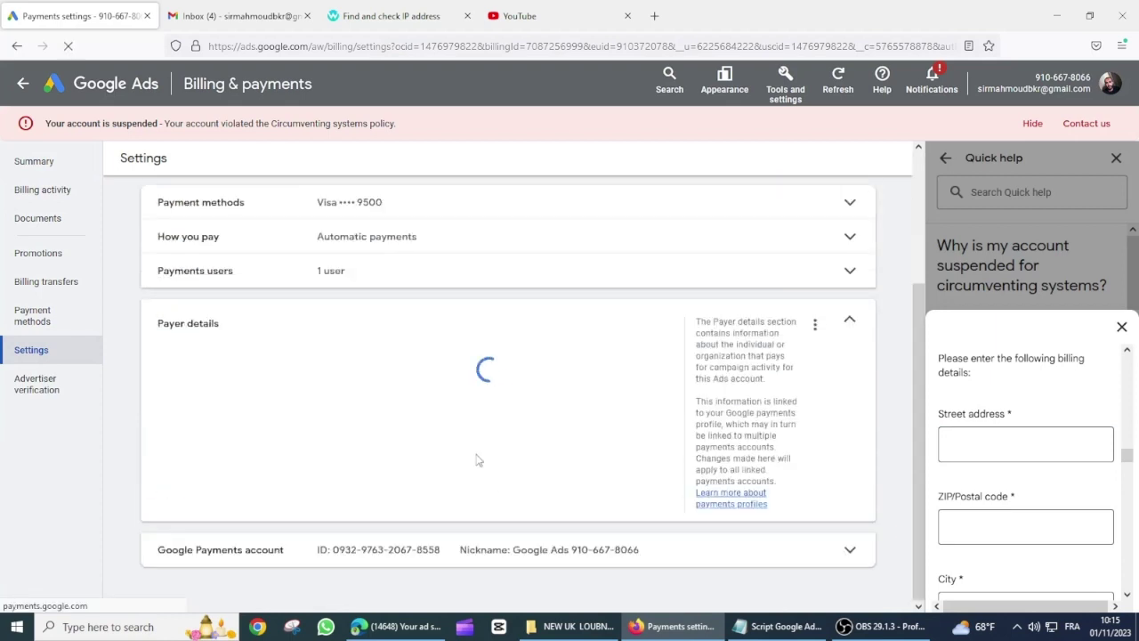
pyautogui.scroll(-3, 477, 445)
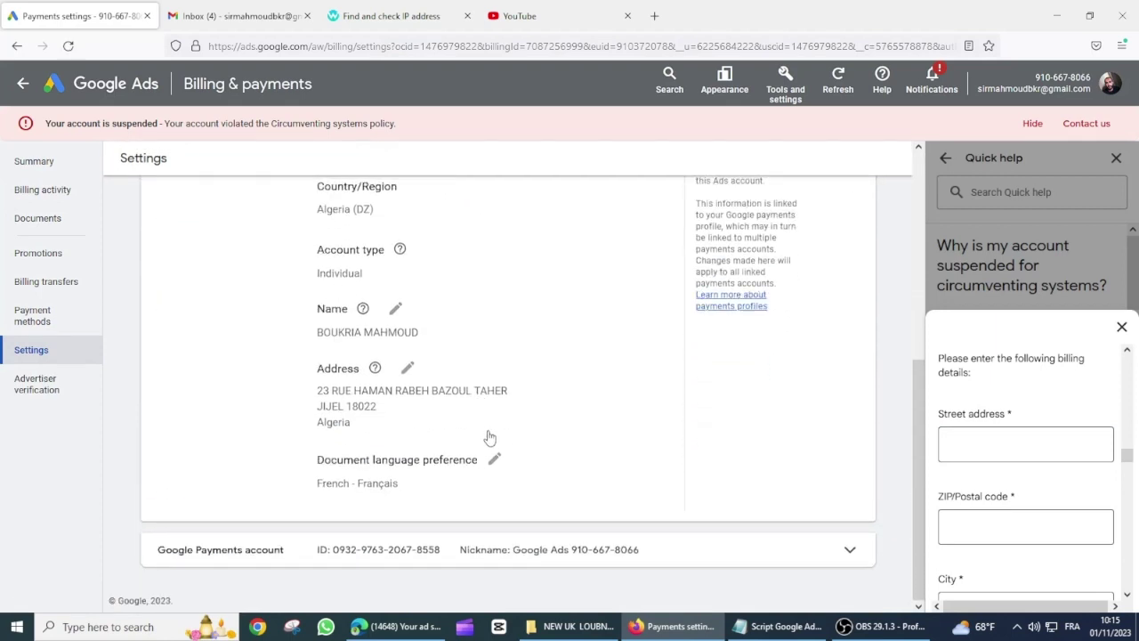
pyautogui.click(407, 368)
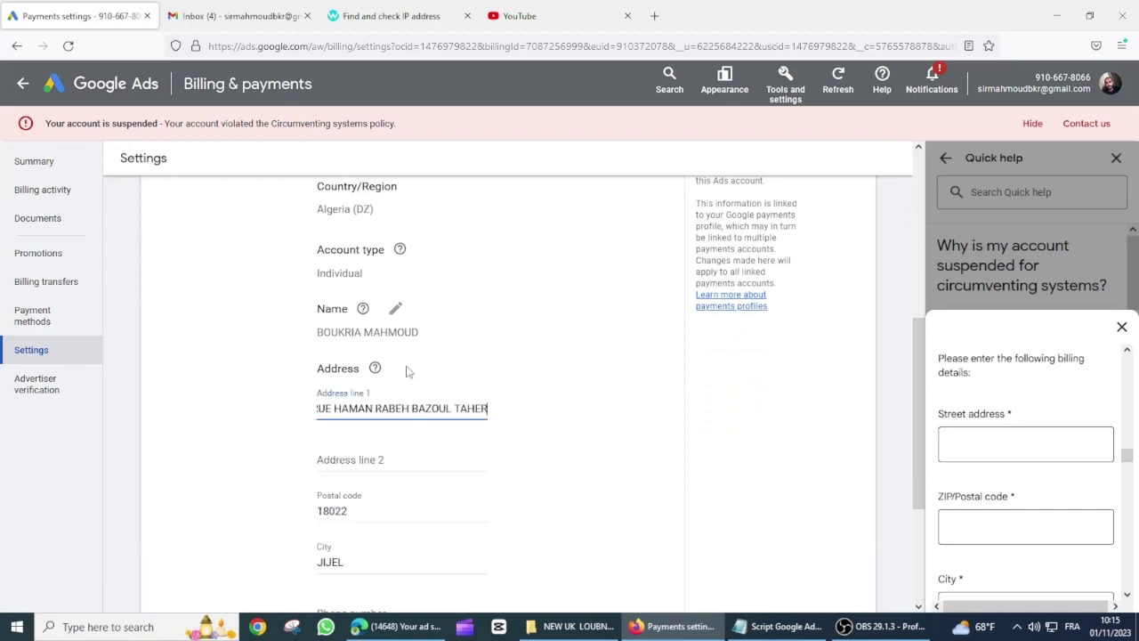
pyautogui.tripleClick(361, 410)
pyautogui.hotkey('ctrl', 'c')
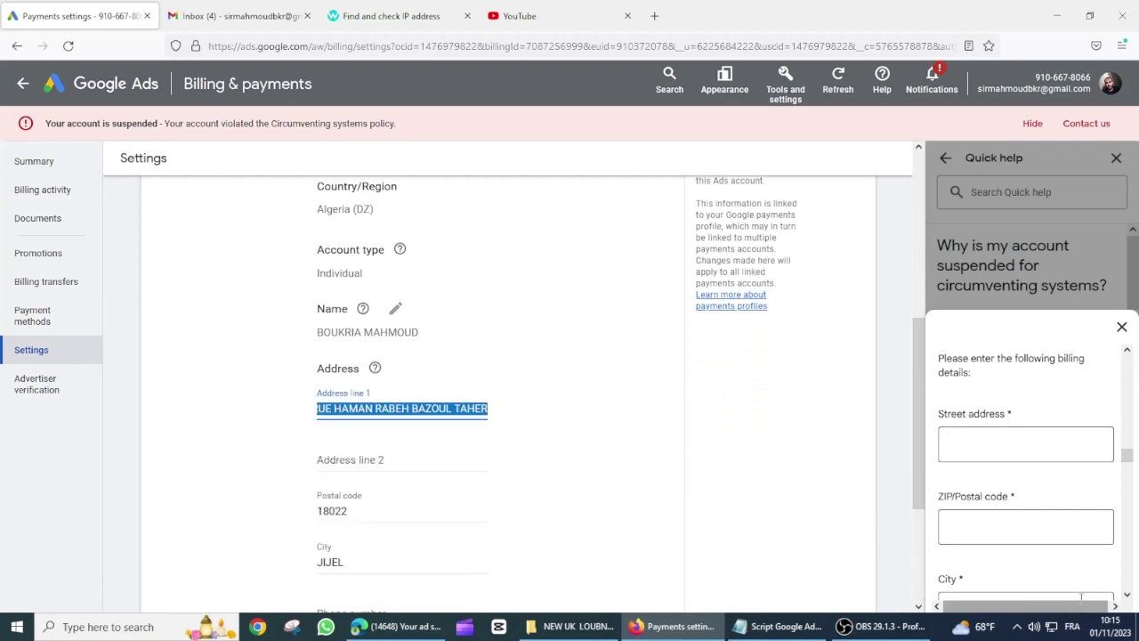
pyautogui.click(1023, 454)
pyautogui.hotkey('ctrl', 'v')
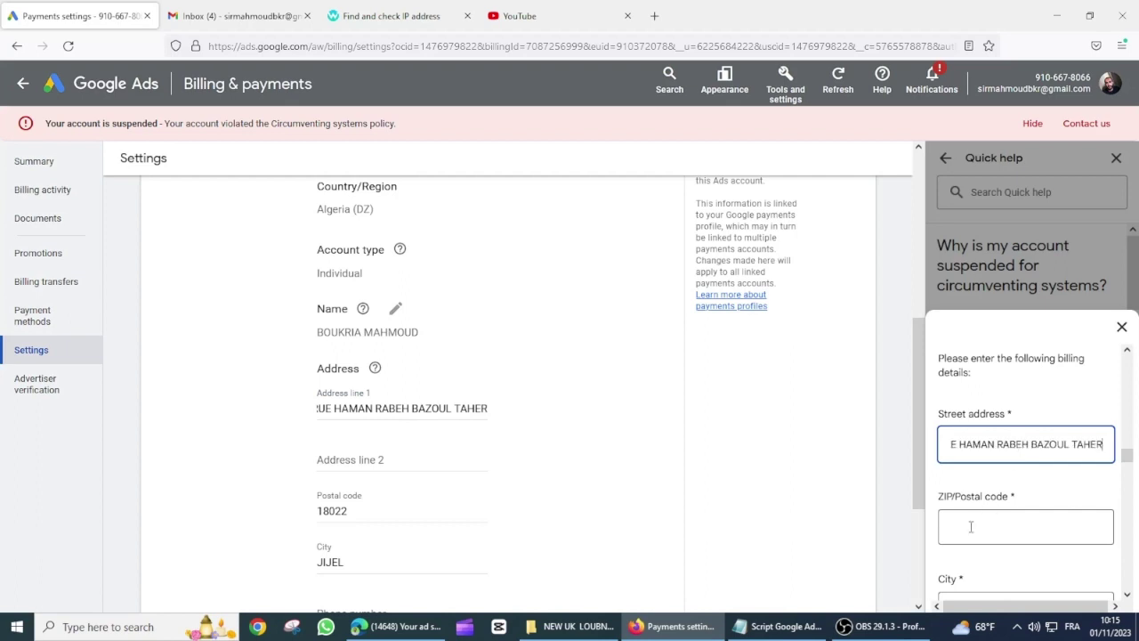
# Step: Fill in the payer's postal code and city in the appeal form's billing details
pyautogui.click(965, 529)
pyautogui.write('18022')
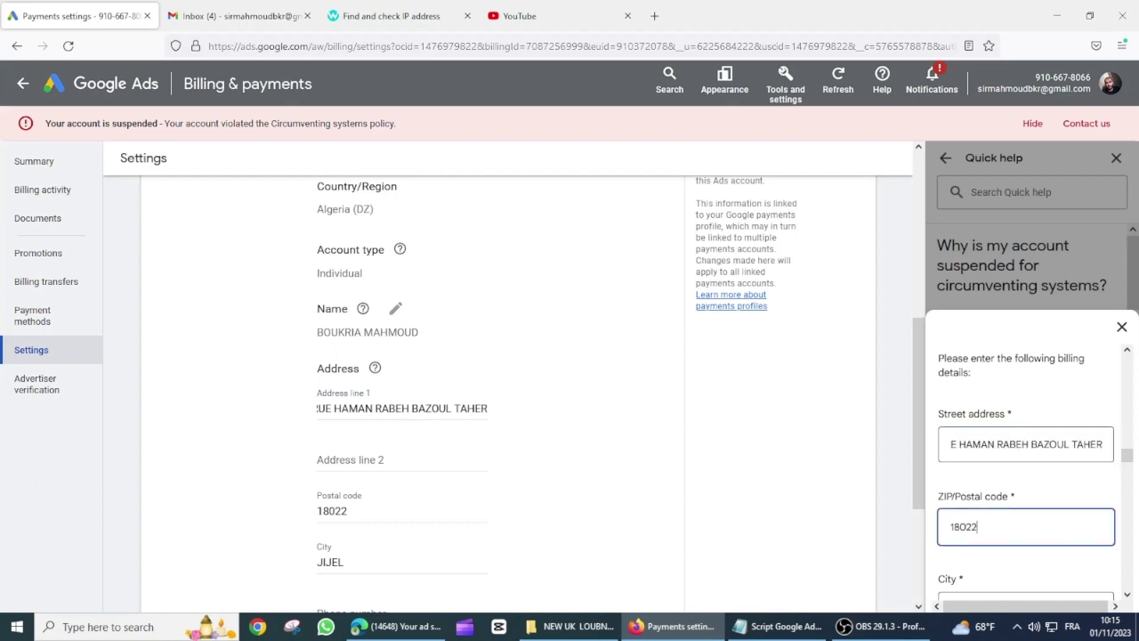
pyautogui.scroll(-3, 990, 495)
pyautogui.click(983, 471)
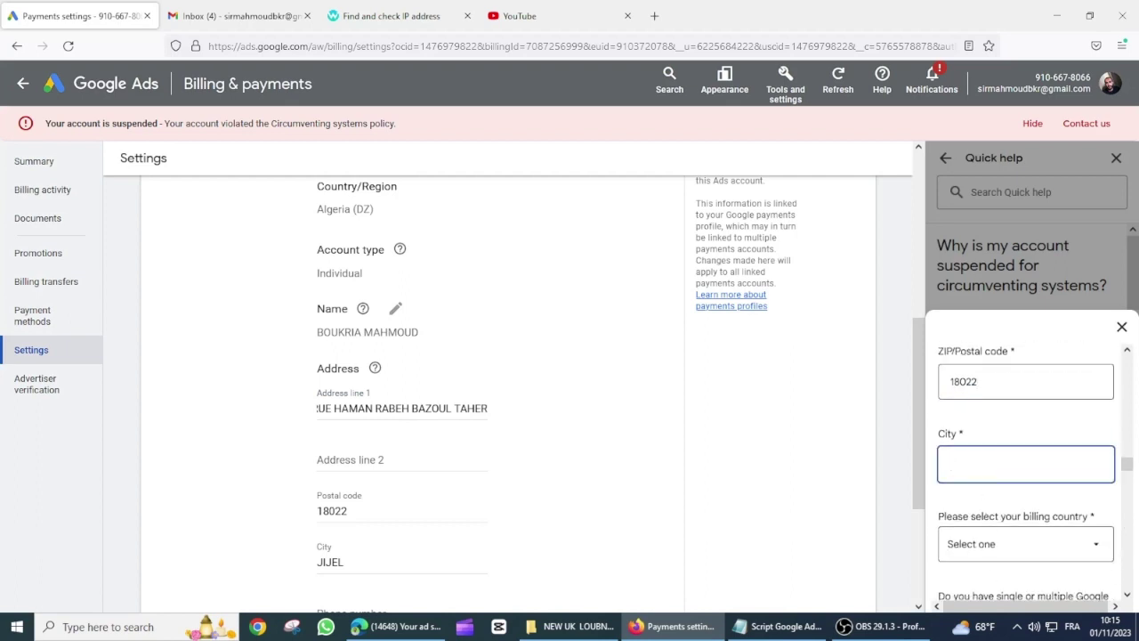
pyautogui.write('Kike')
pyautogui.press('BackSpace')
pyautogui.press('BackSpace')
pyautogui.press('BackSpace')
pyautogui.press('BackSpace')
pyautogui.press('BackSpace')
pyautogui.write('Jijel')
# Step: Set the billing country to Algeria and declare a single Google Ads account
pyautogui.scroll(-3, 1088, 522)
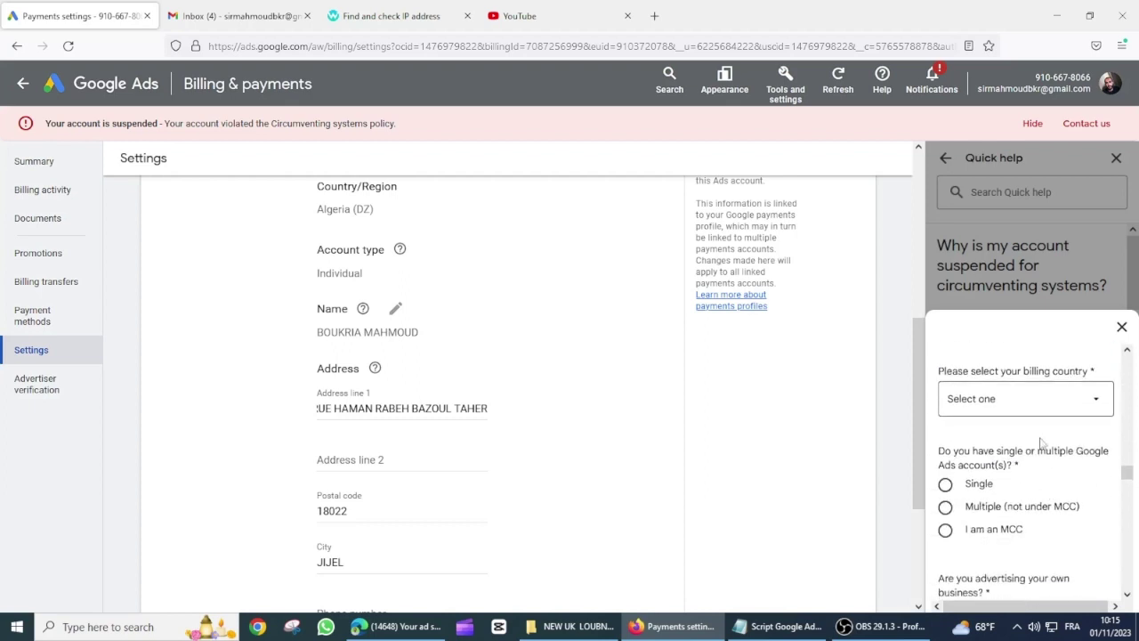
pyautogui.click(1034, 408)
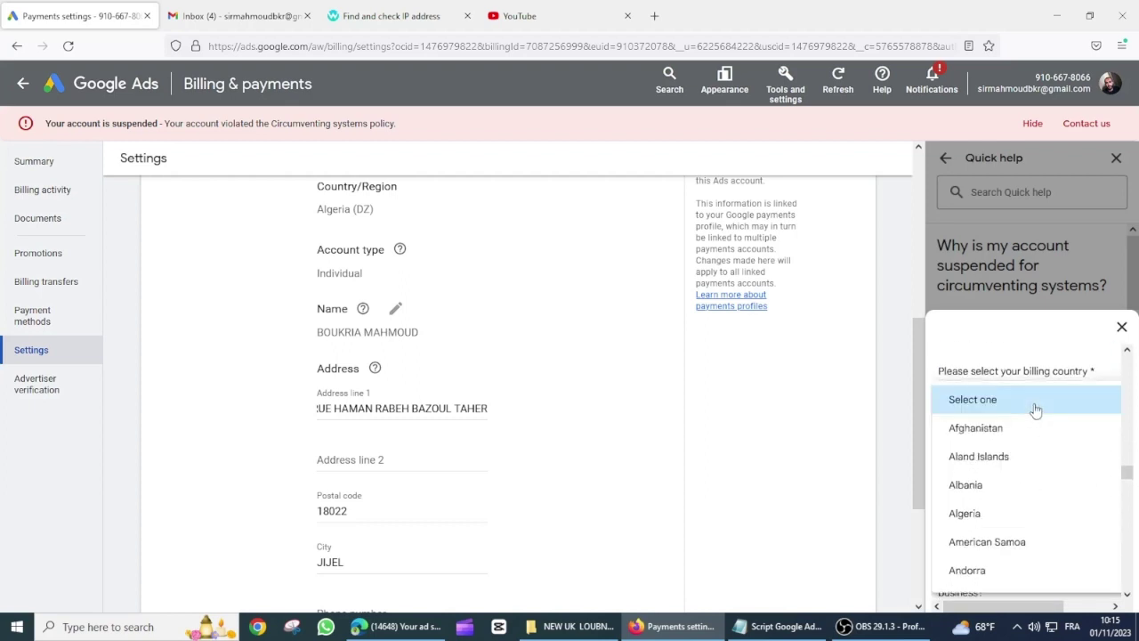
pyautogui.click(994, 511)
pyautogui.click(947, 485)
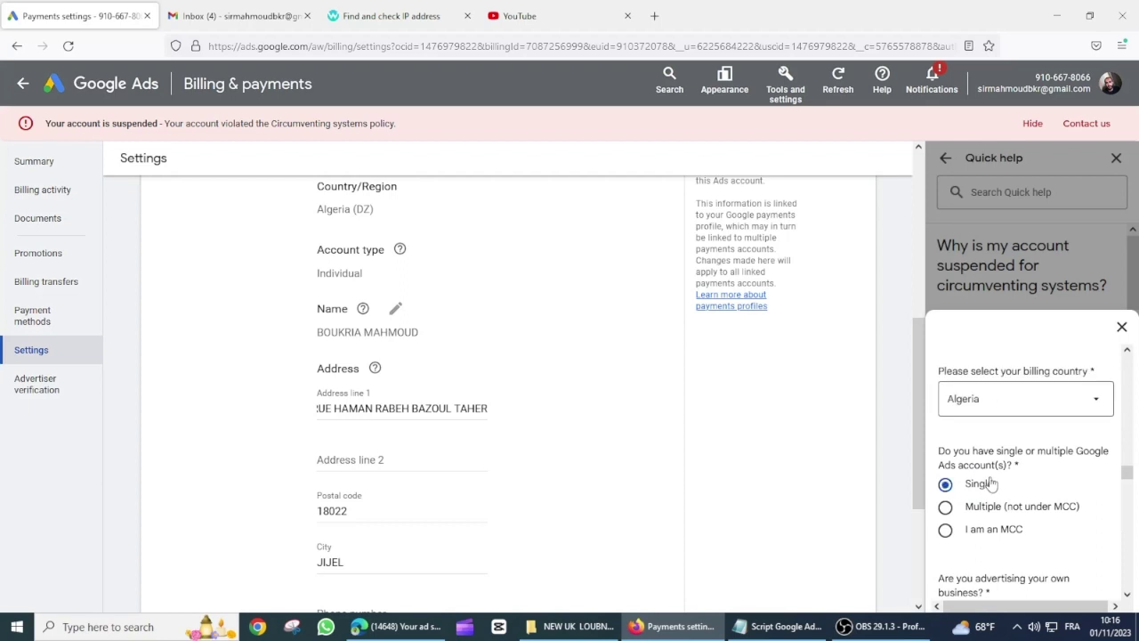
# Step: Declare in the appeal form that you are advertising your own business
pyautogui.scroll(-2, 991, 483)
pyautogui.scroll(-1, 991, 483)
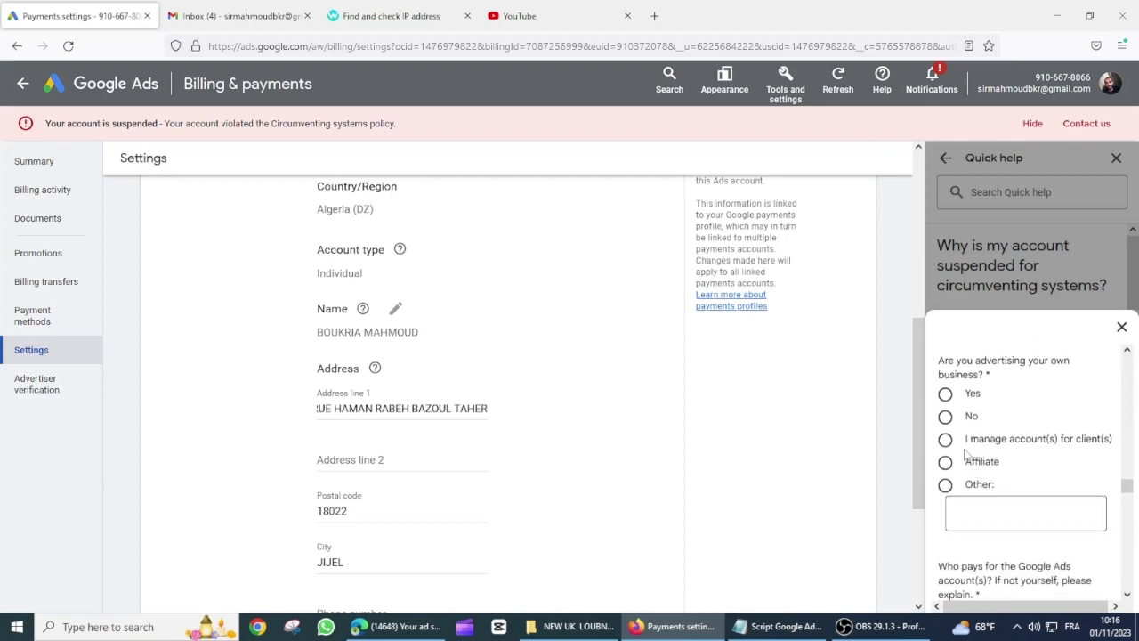
pyautogui.click(946, 394)
# Step: Answer the question about who pays for the Google Ads account with "Yes I Pay Myself"
pyautogui.scroll(-1, 981, 460)
pyautogui.click(983, 473)
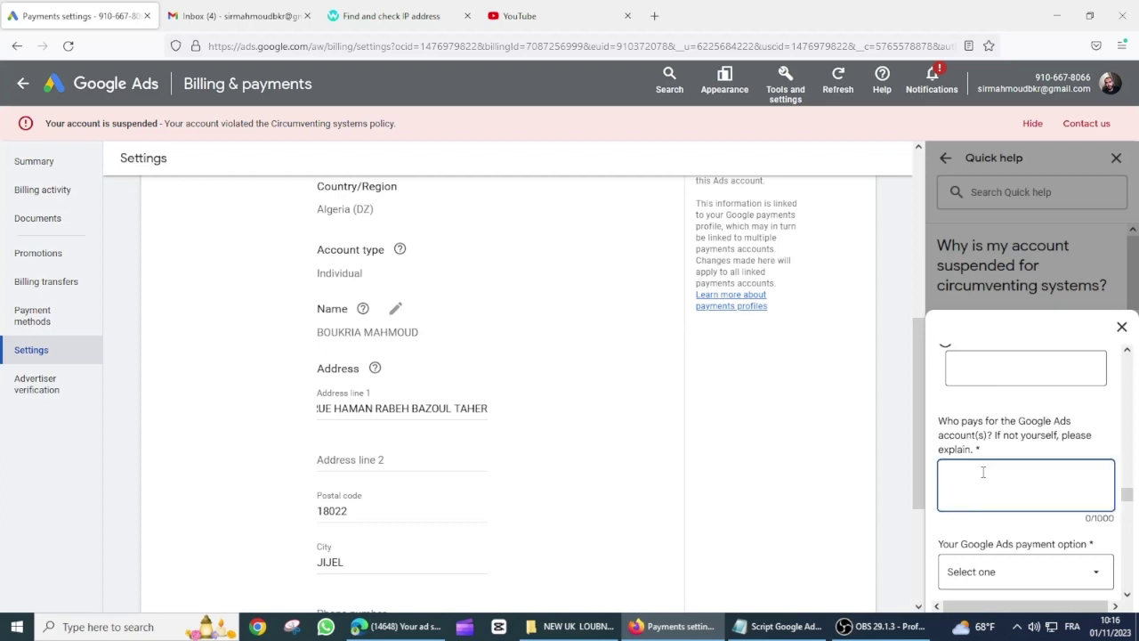
pyautogui.write('Yes I Pay My')
pyautogui.press('BackSpace')
pyautogui.write('self')
# Step: Set the Google Ads payment option to Credit or Debit Card
pyautogui.scroll(-3, 1023, 472)
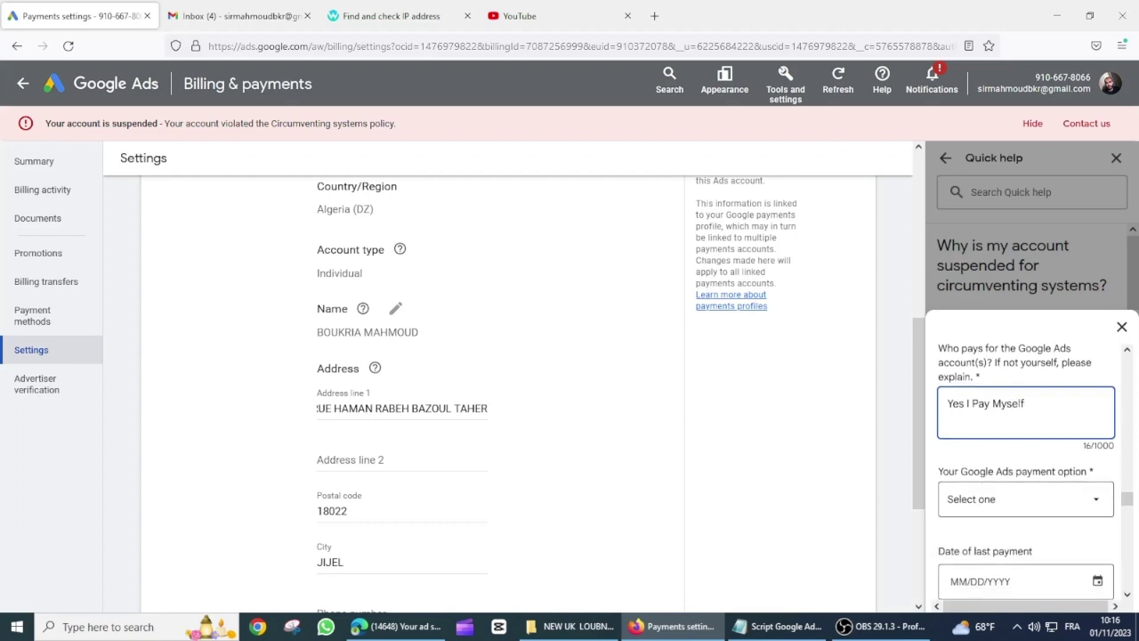
pyautogui.click(993, 427)
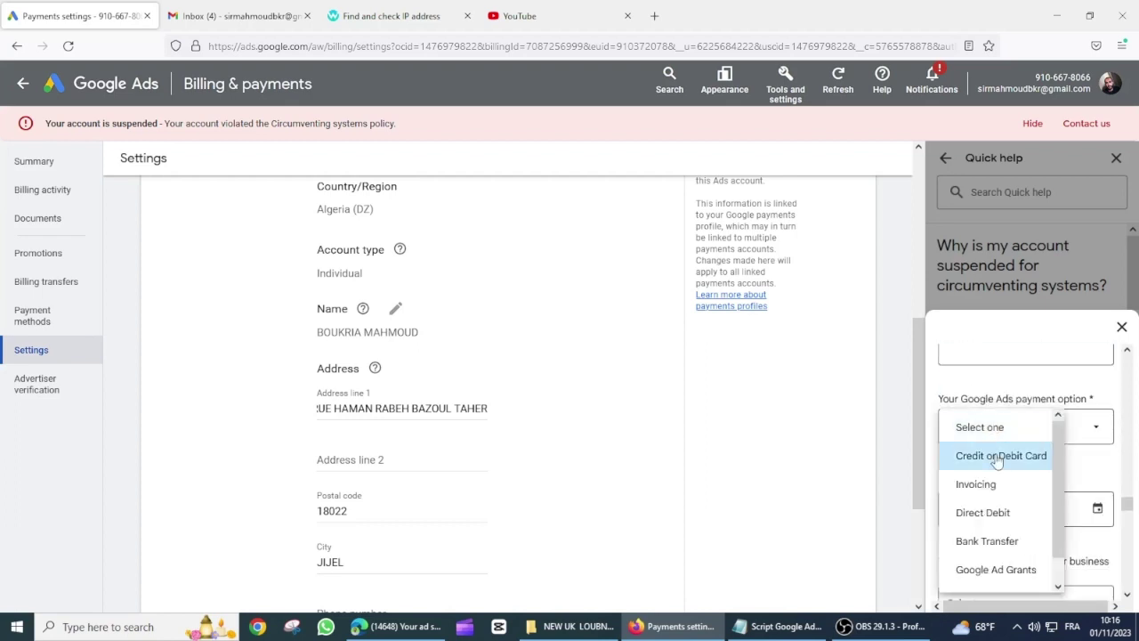
pyautogui.click(997, 456)
# Step: Leave the last payment date blank and set the country the business serves to France
pyautogui.scroll(-2, 996, 457)
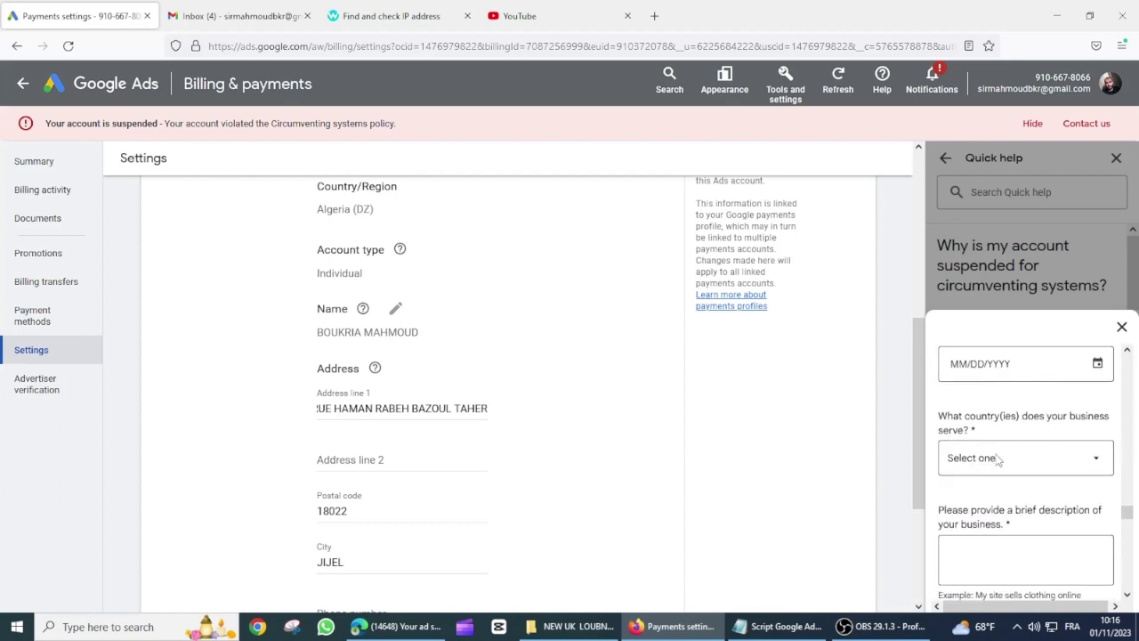
pyautogui.scroll(-2, 1001, 376)
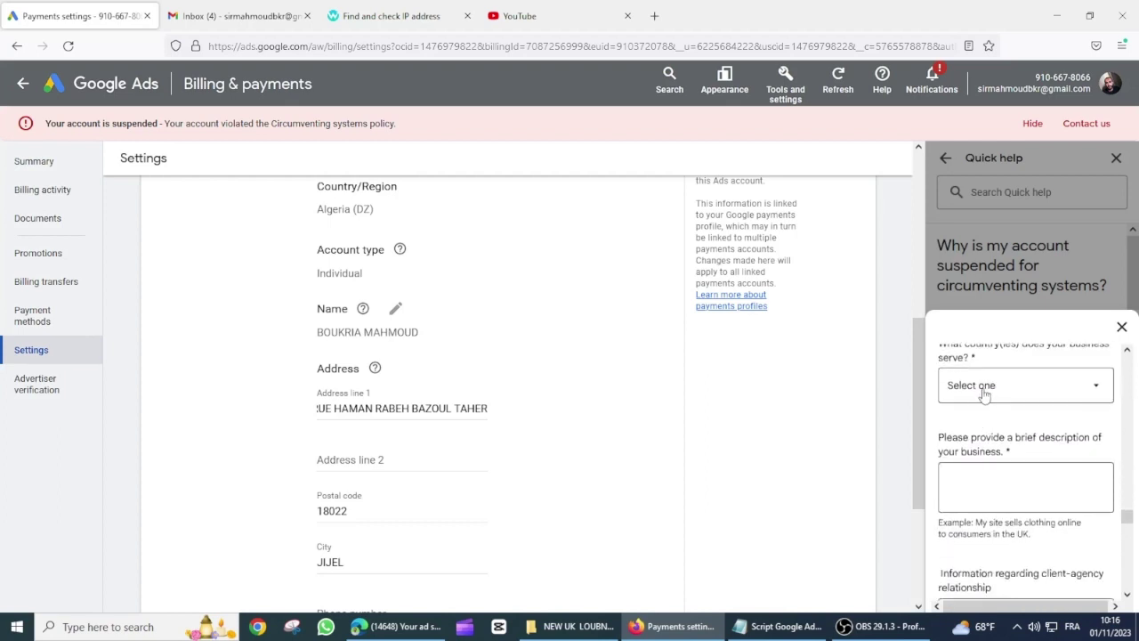
pyautogui.click(987, 385)
pyautogui.scroll(-8, 1002, 471)
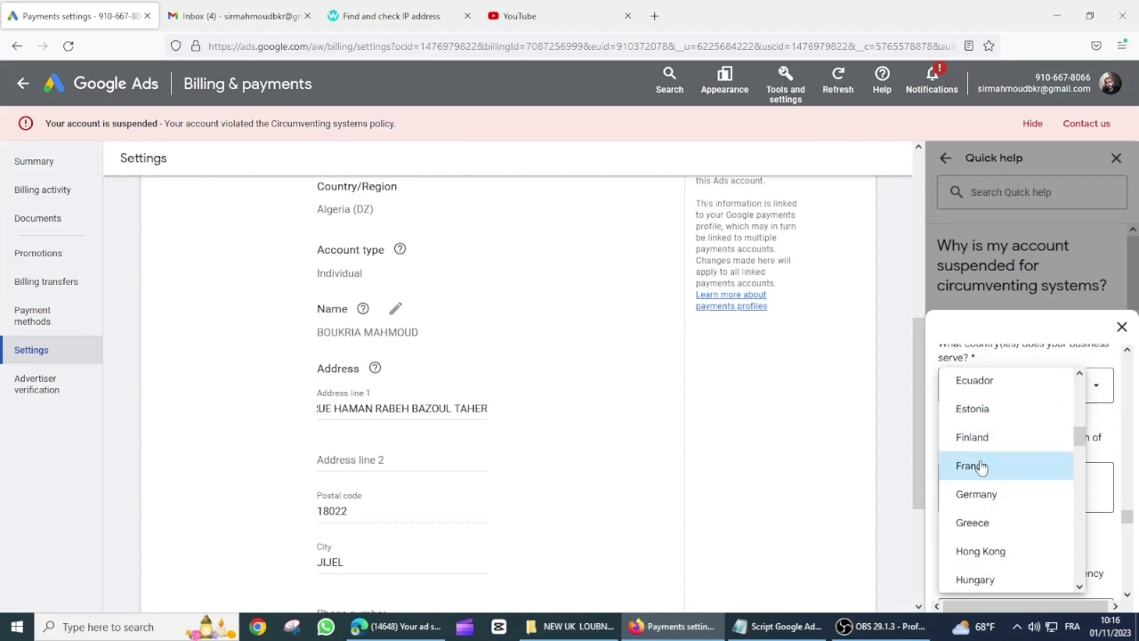
pyautogui.click(982, 466)
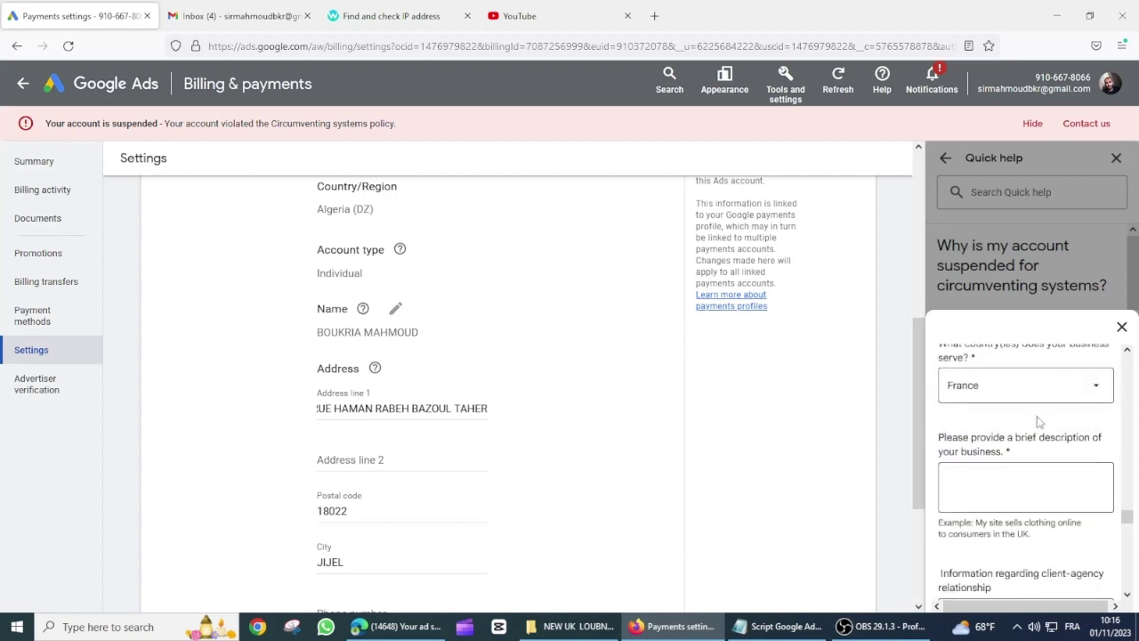
# Step: Begin the business description with "I'm Graphic Designer & Youtuber, I have my YouTube channel", correcting the spelling of "YouTube" and "channel"
pyautogui.click(980, 472)
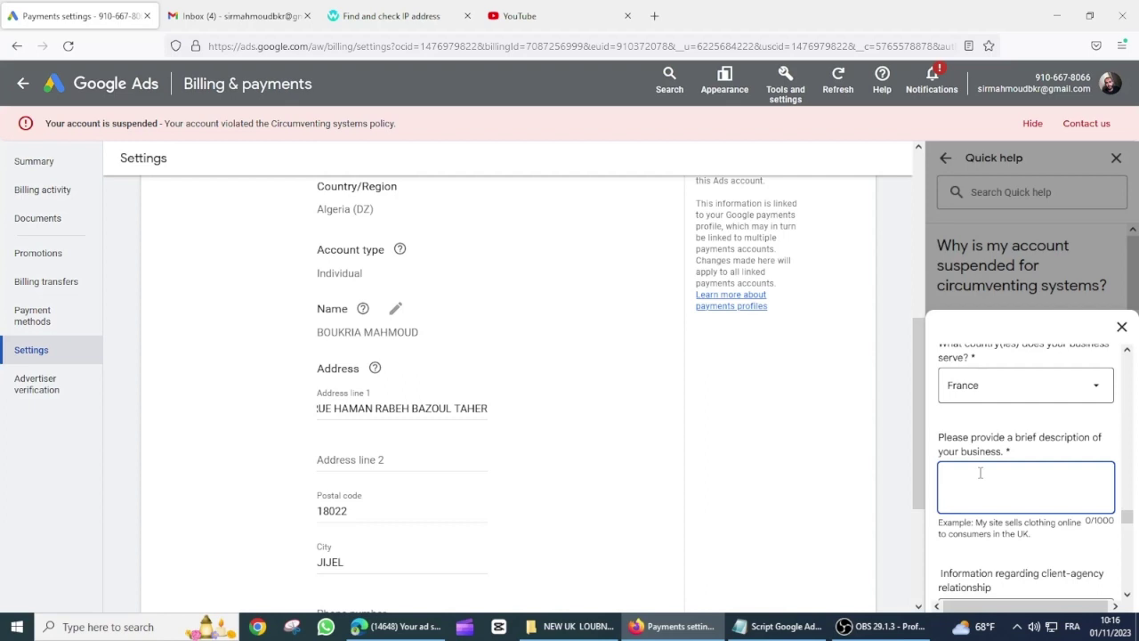
pyautogui.write("I'm Graphic Designer & Youtuber.")
pyautogui.write(' I have my ')
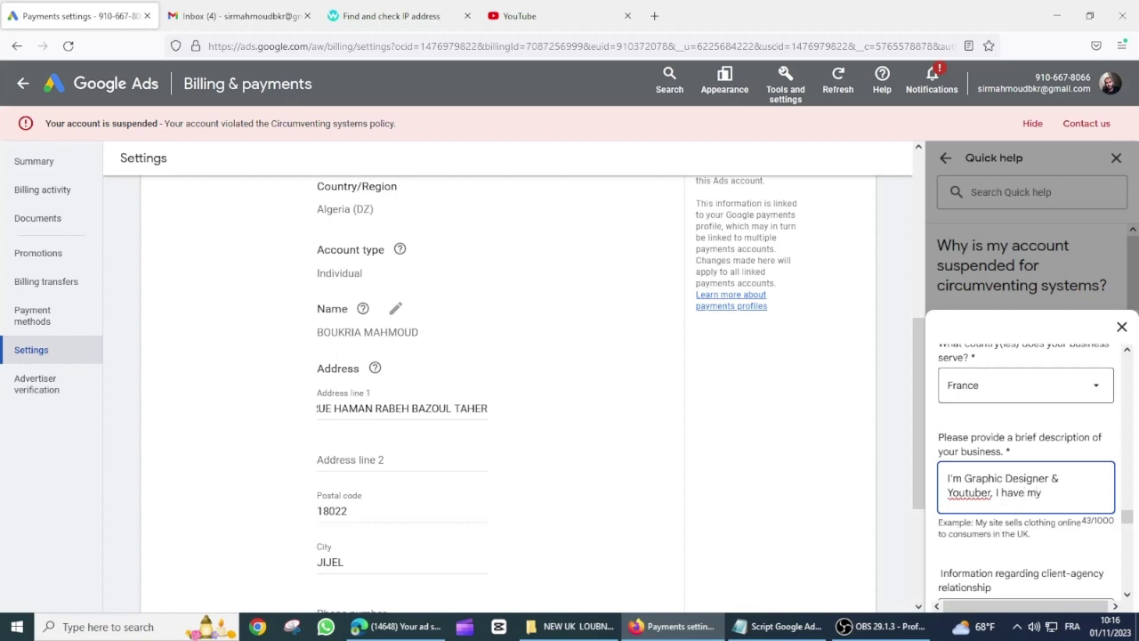
pyautogui.write('youtube chennel')
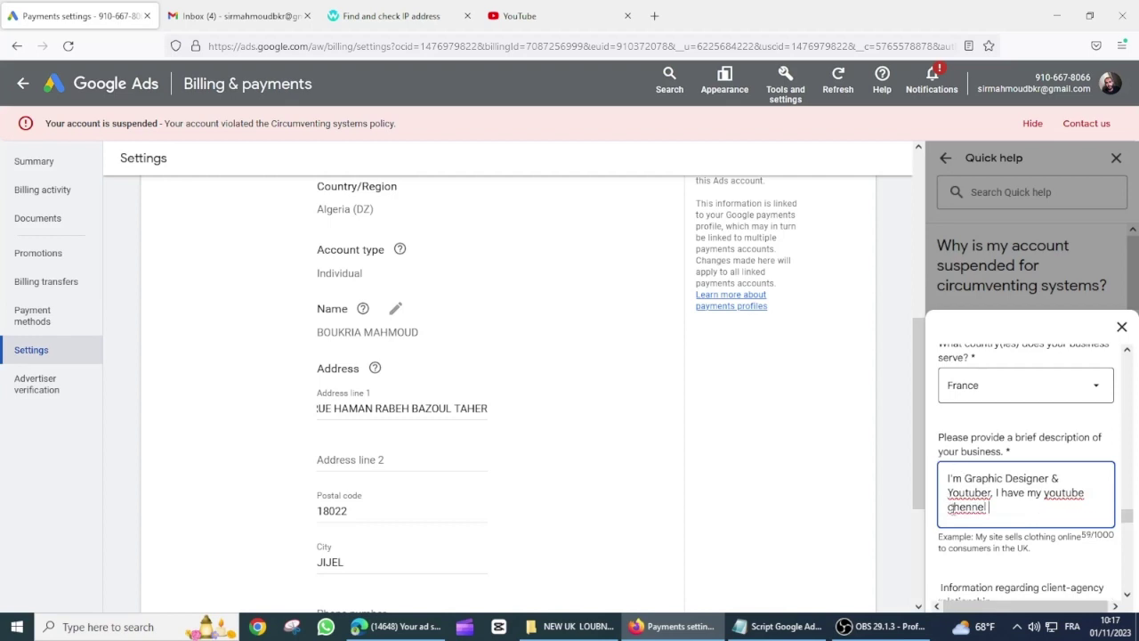
pyautogui.rightClick(961, 507)
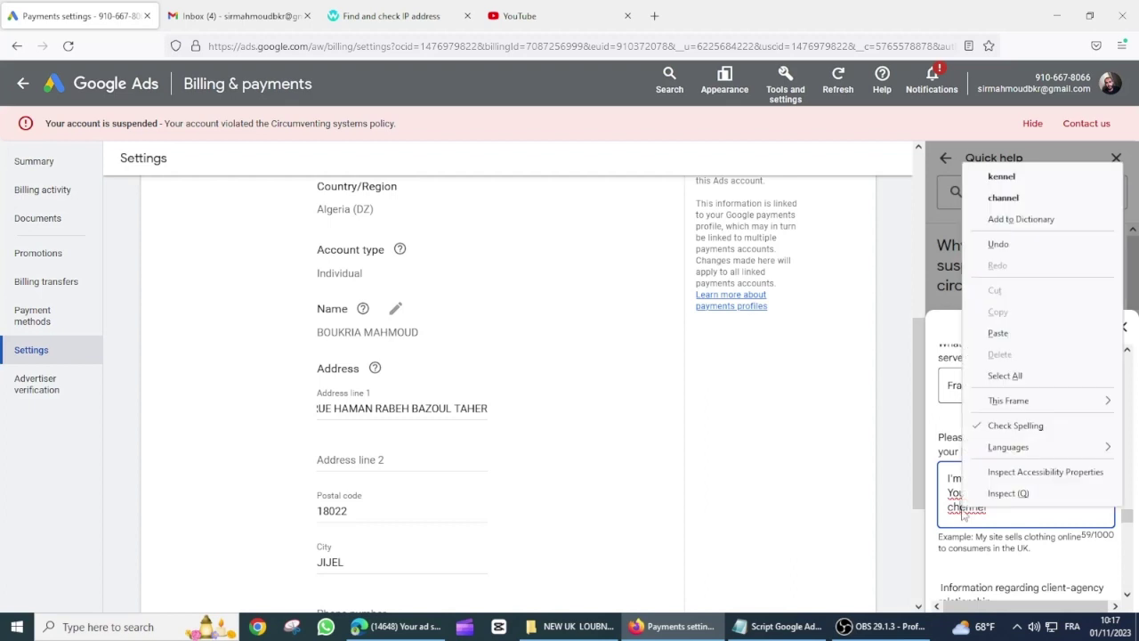
pyautogui.click(1004, 195)
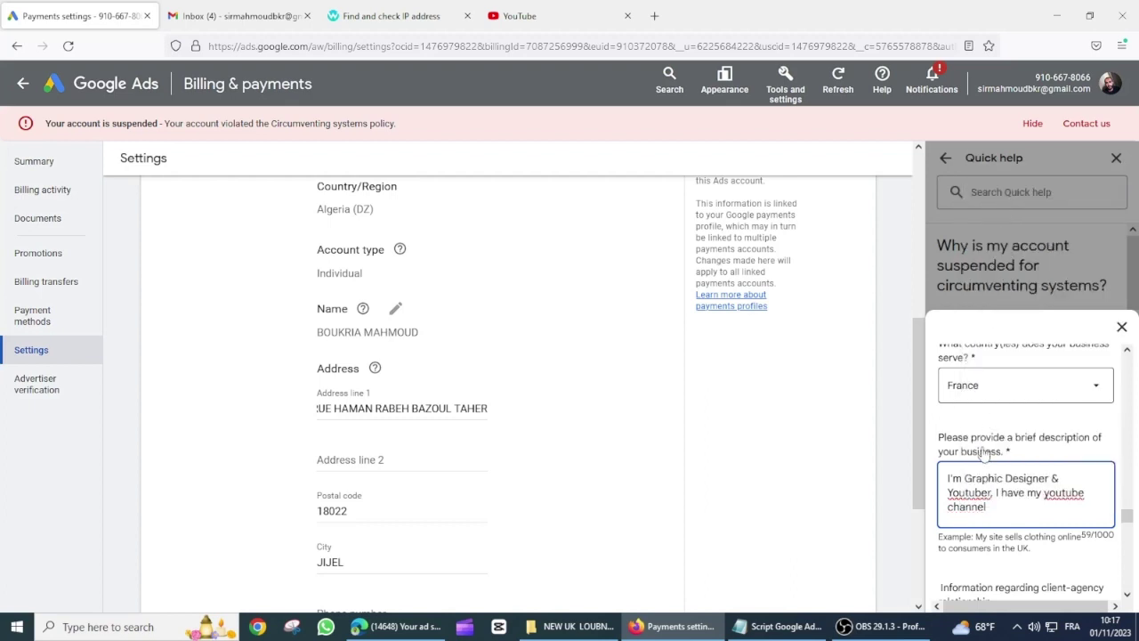
pyautogui.rightClick(1051, 494)
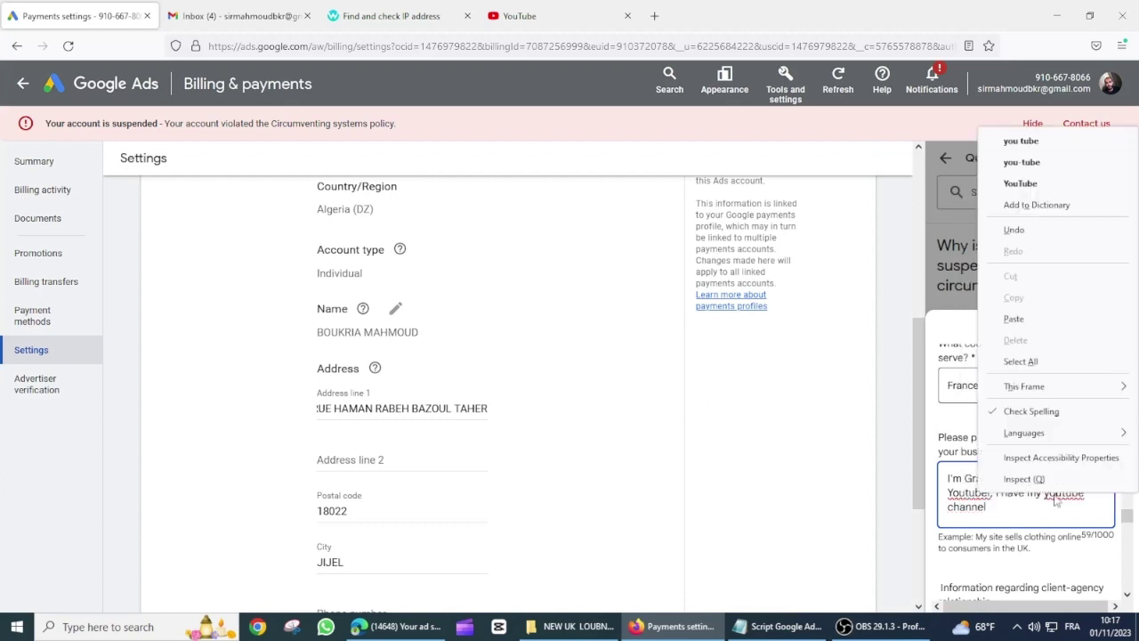
pyautogui.click(1031, 183)
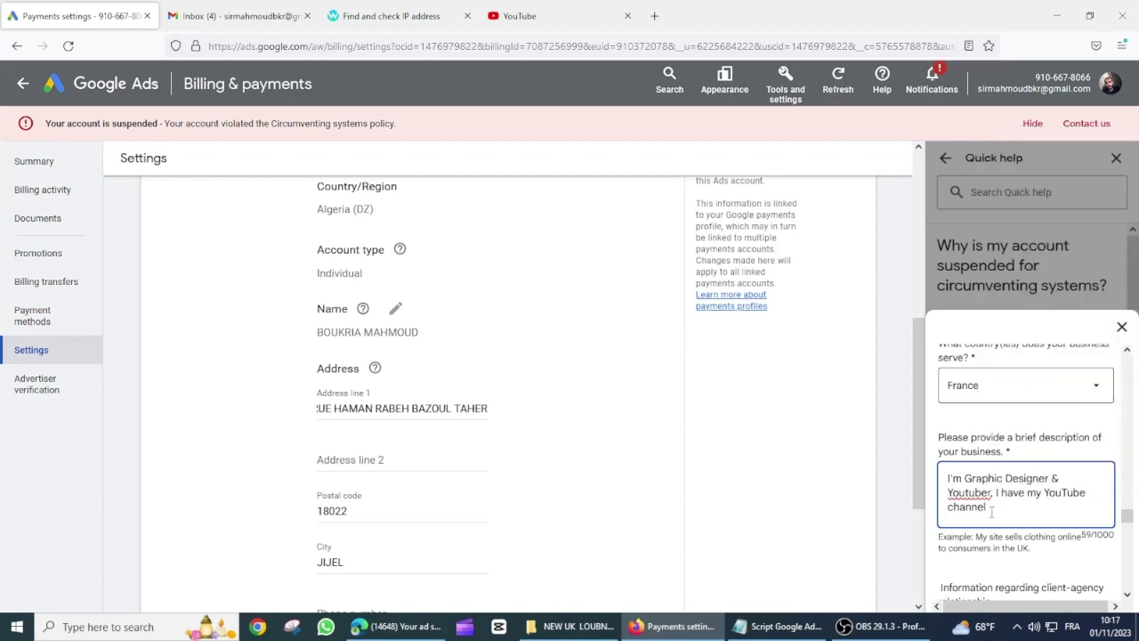
# Step: Continue the business description with "to get more views & leads for my business & build my brand"
pyautogui.write('to get more views & leads ')
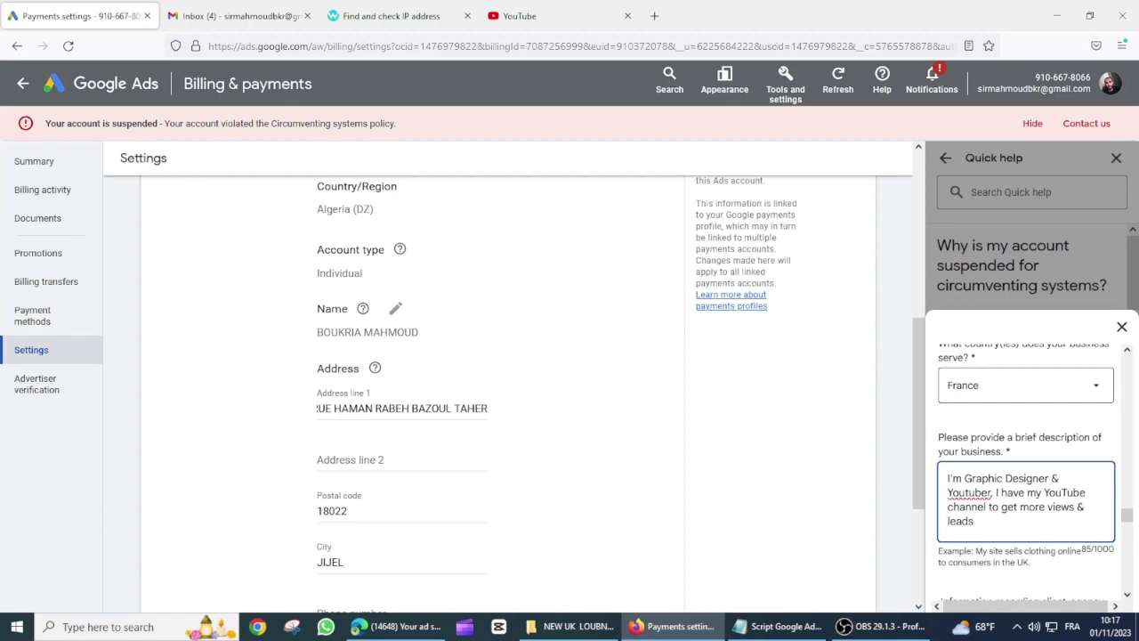
pyautogui.write('for my business & ')
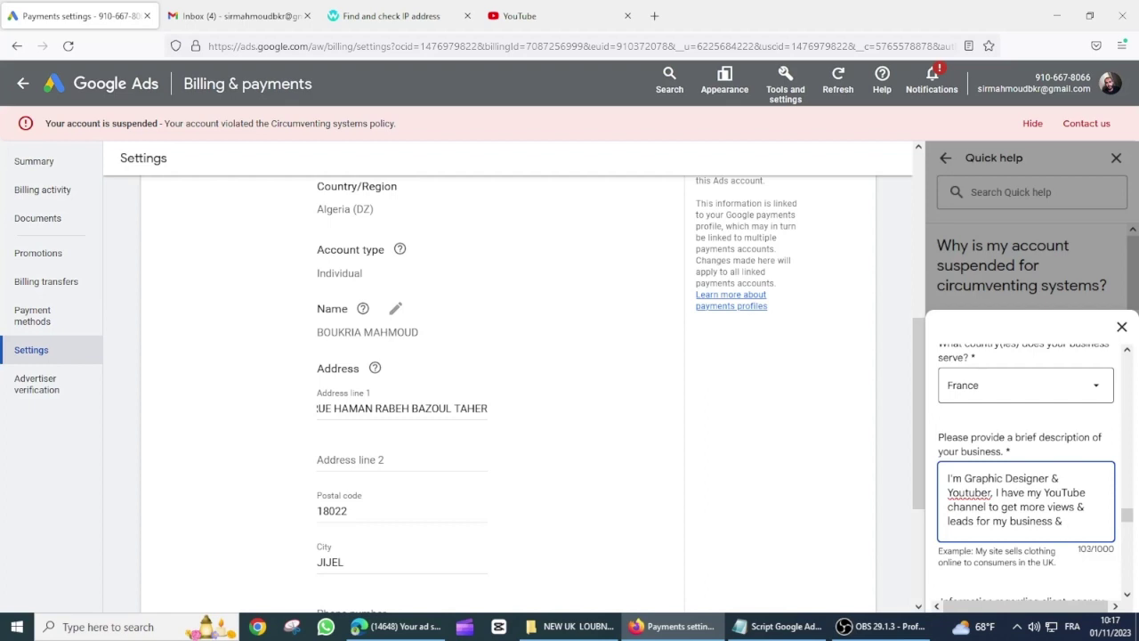
pyautogui.write('build my bran')
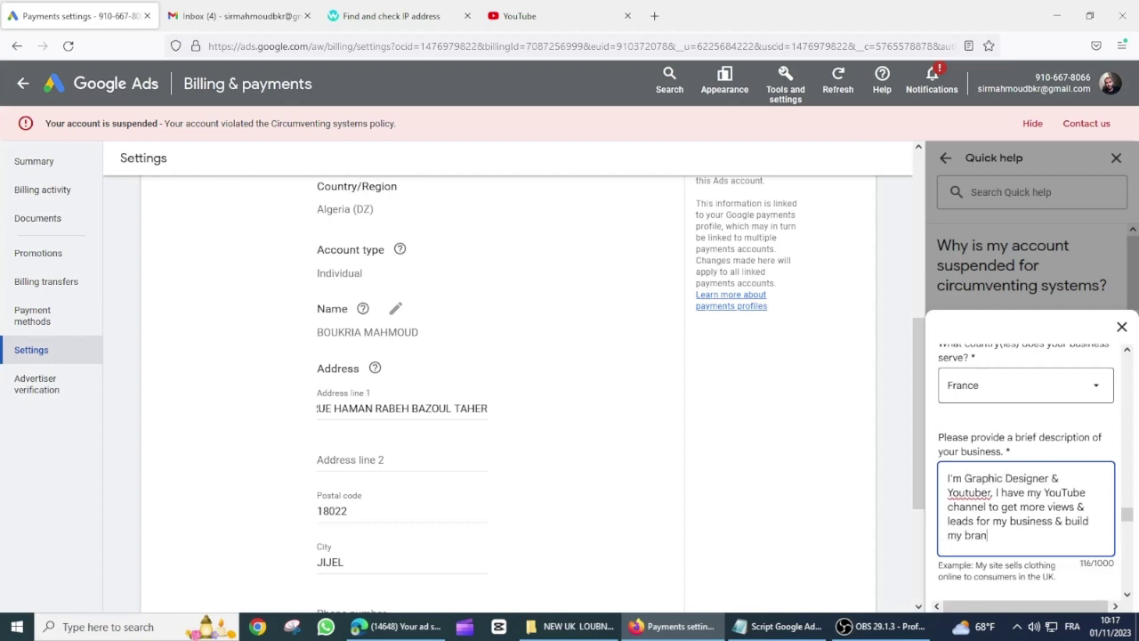
pyautogui.write('d')
# Step: Recheck the business description, skip the optional agency and domain fields, and choose "Email me" as the contact method
pyautogui.scroll(-3, 1000, 502)
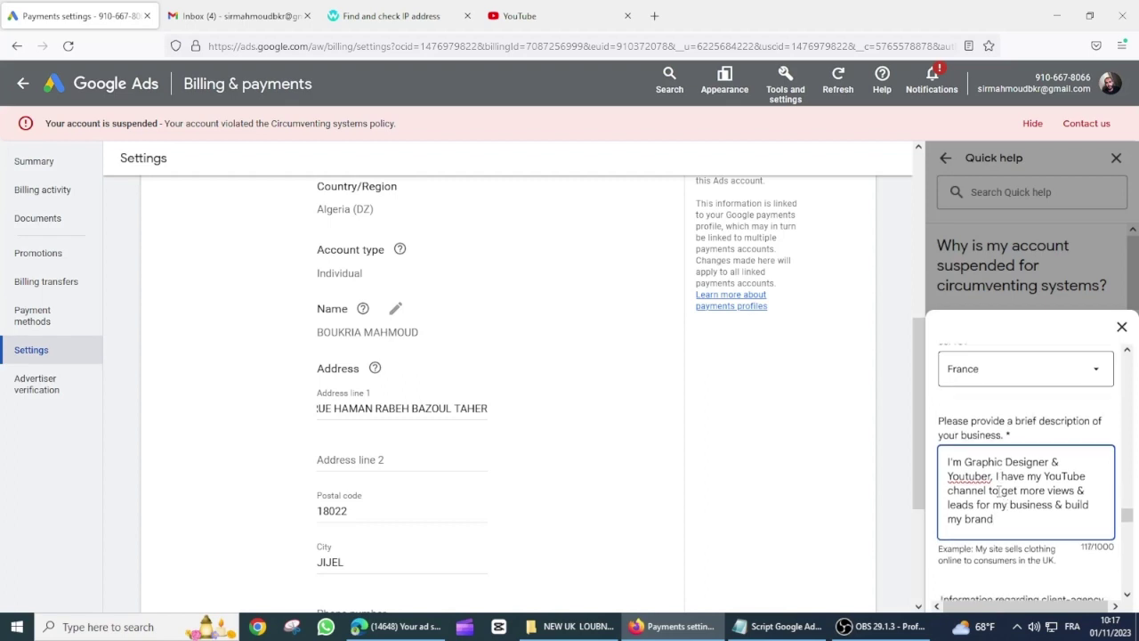
pyautogui.scroll(2, 1000, 502)
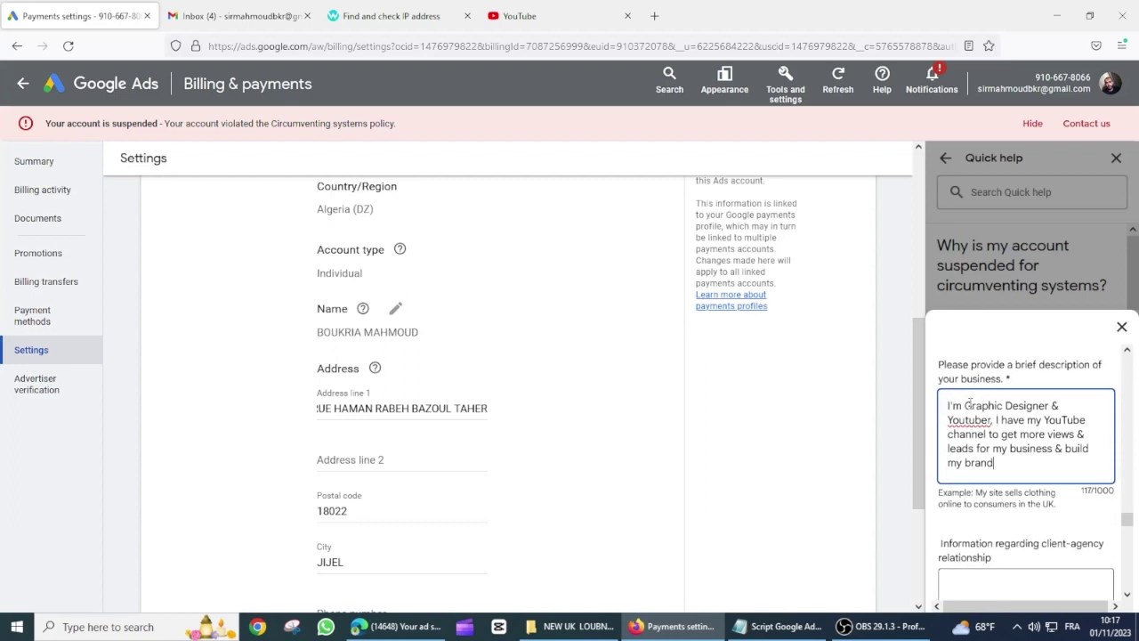
pyautogui.scroll(2, 971, 418)
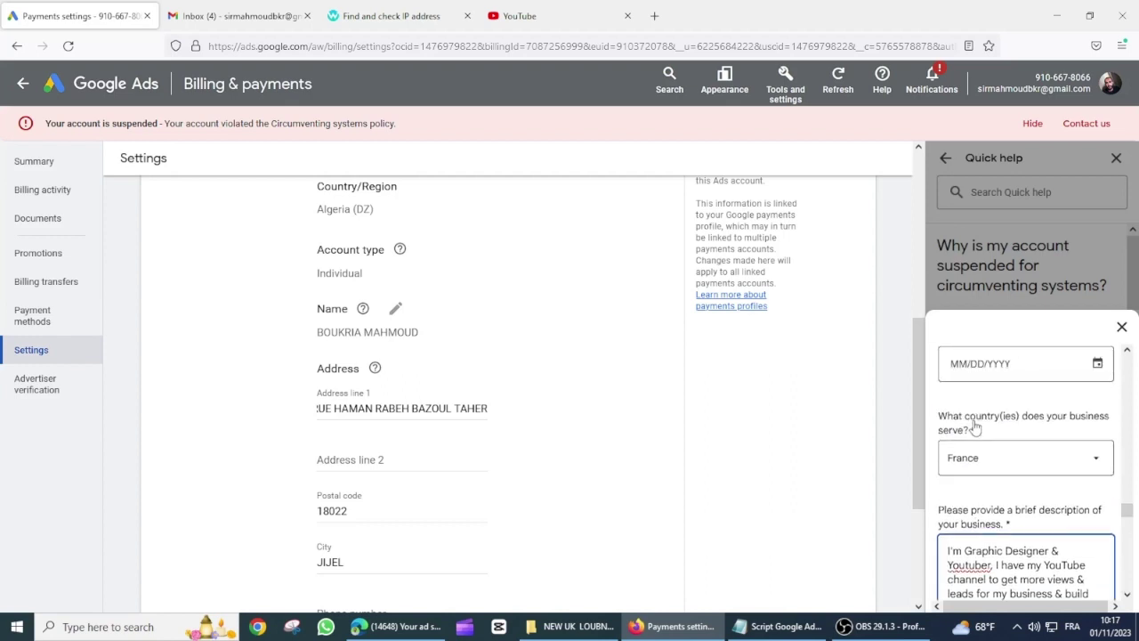
pyautogui.scroll(-5, 974, 427)
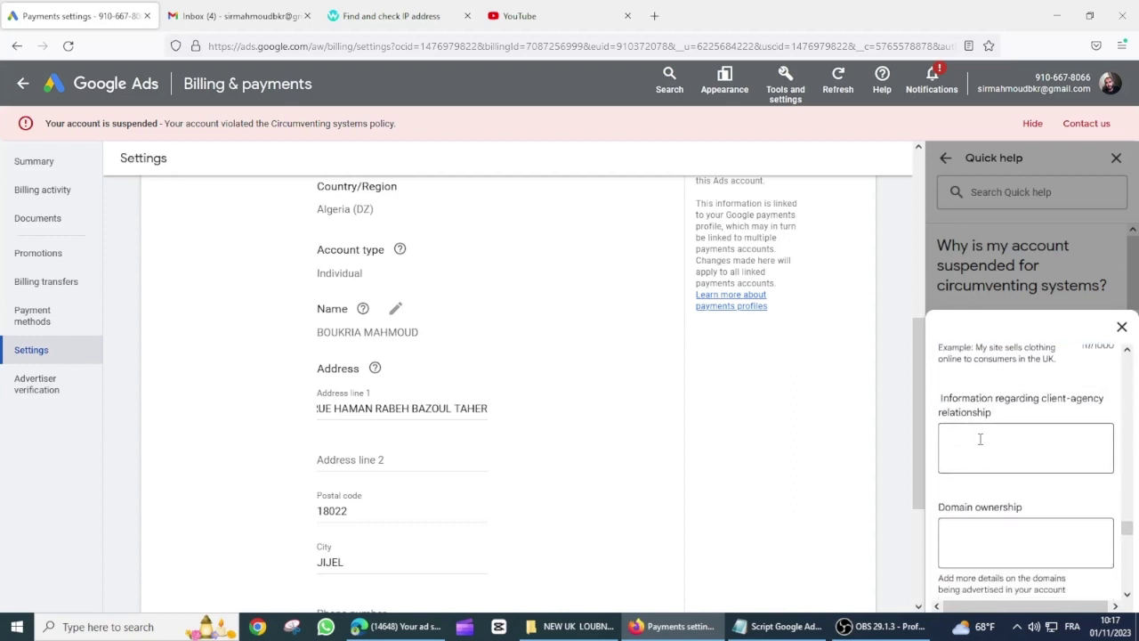
pyautogui.scroll(3, 980, 439)
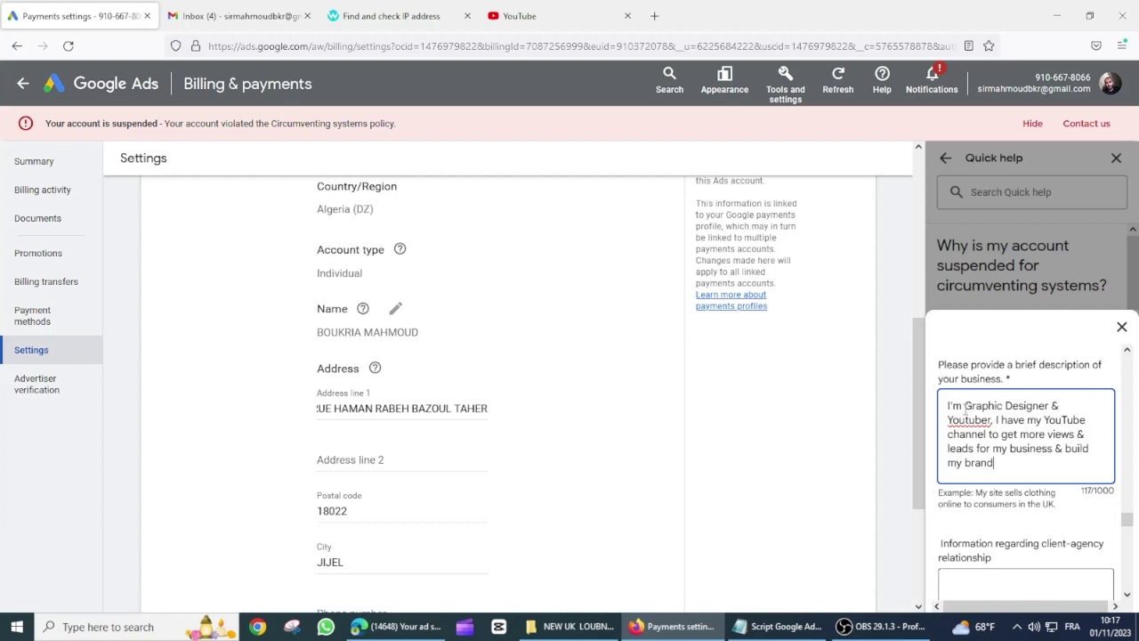
pyautogui.scroll(-1, 991, 406)
pyautogui.scroll(-6, 1011, 437)
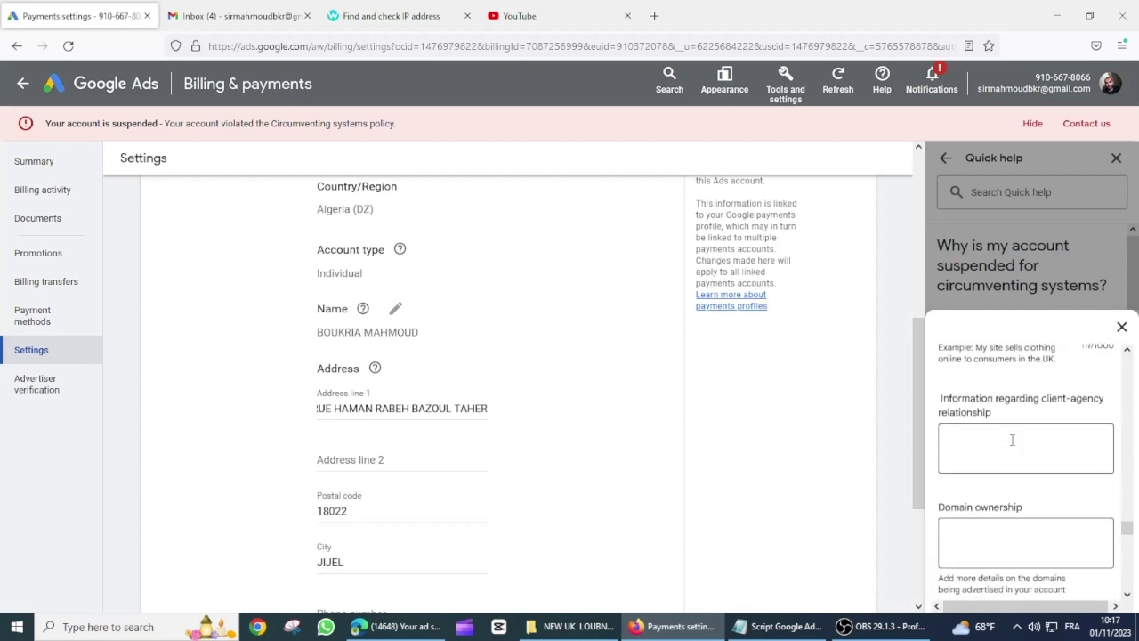
pyautogui.click(944, 418)
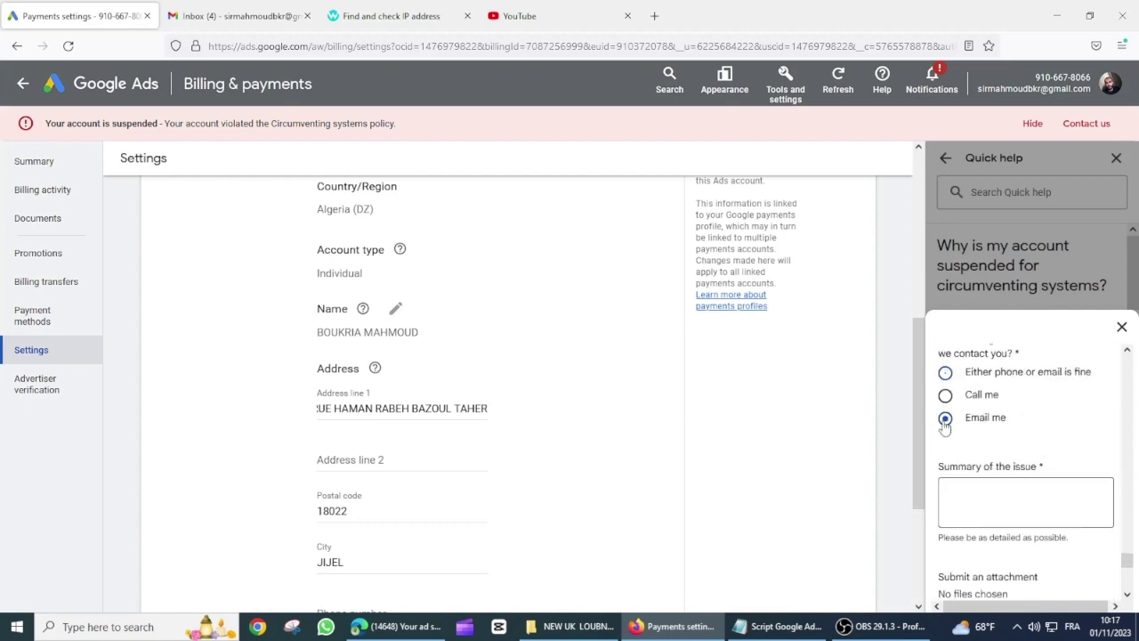
# Step: Switch to the prepared appeal script text file and copy its message into the form's summary of the issue
pyautogui.click(983, 503)
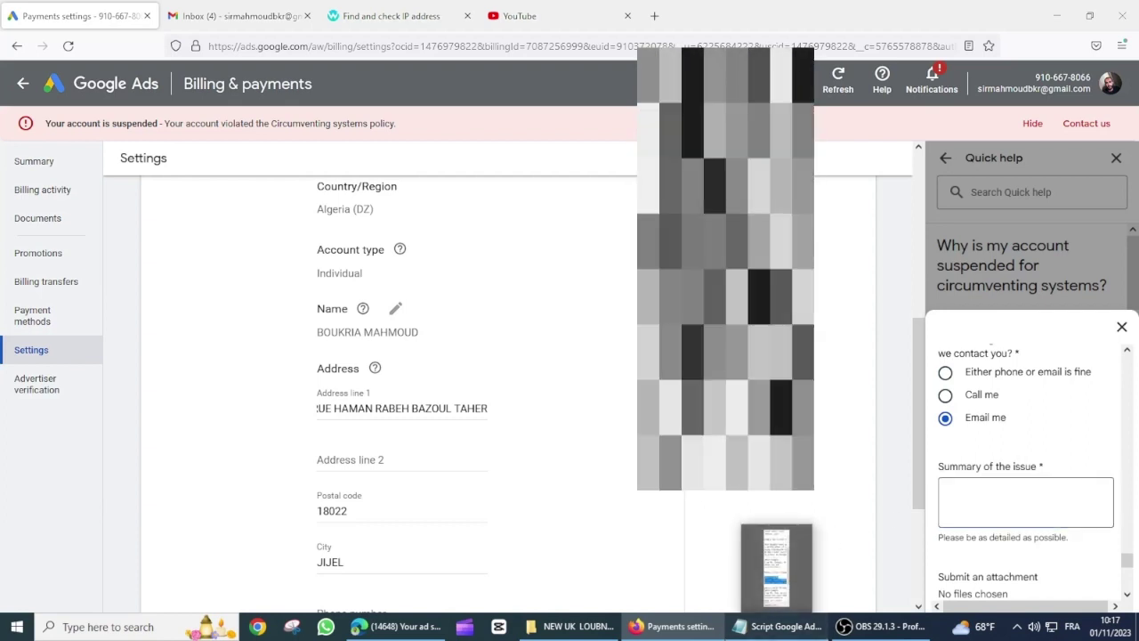
pyautogui.click(774, 626)
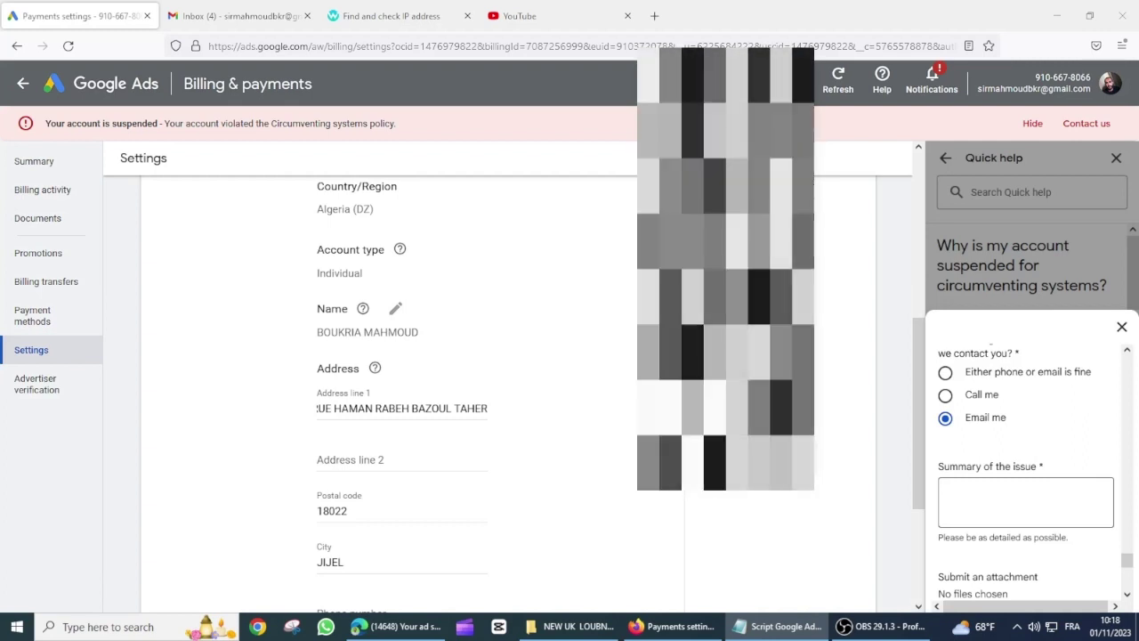
pyautogui.click(968, 490)
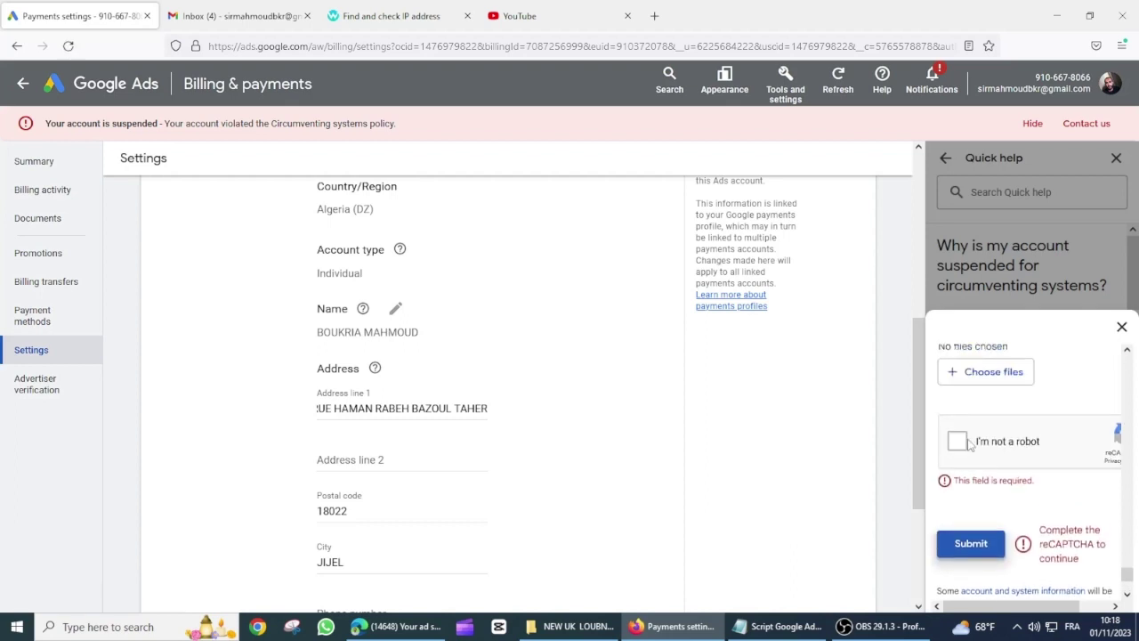
# Step: Complete the "I'm not a robot" check, submit the appeal, and close the confirmation and Quick help
pyautogui.click(957, 440)
pyautogui.click(975, 541)
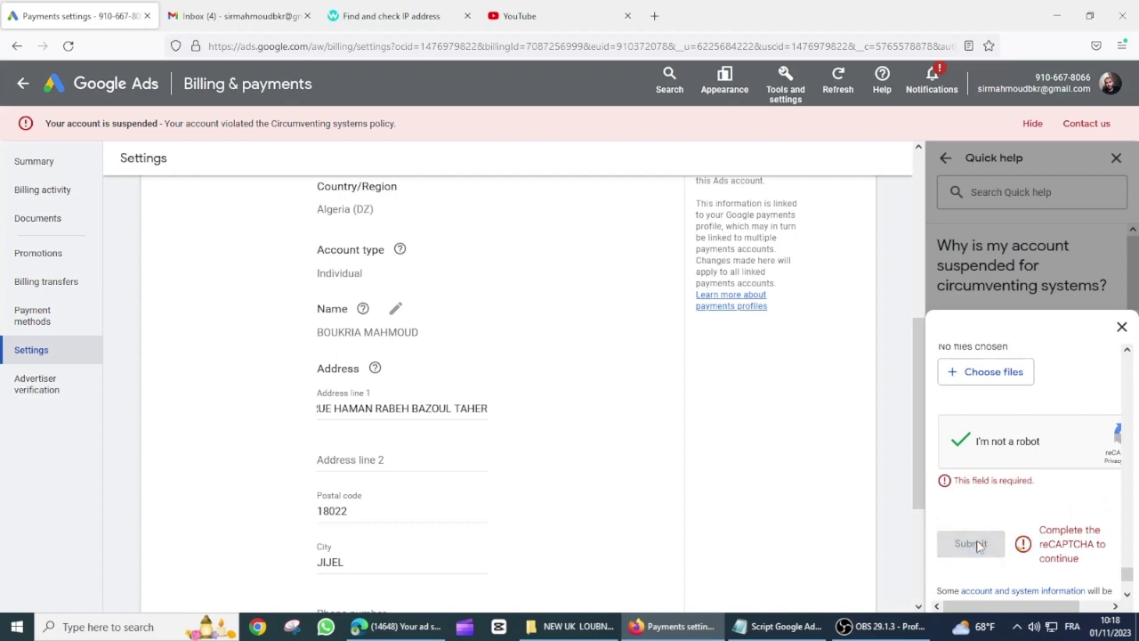
pyautogui.scroll(-3, 978, 534)
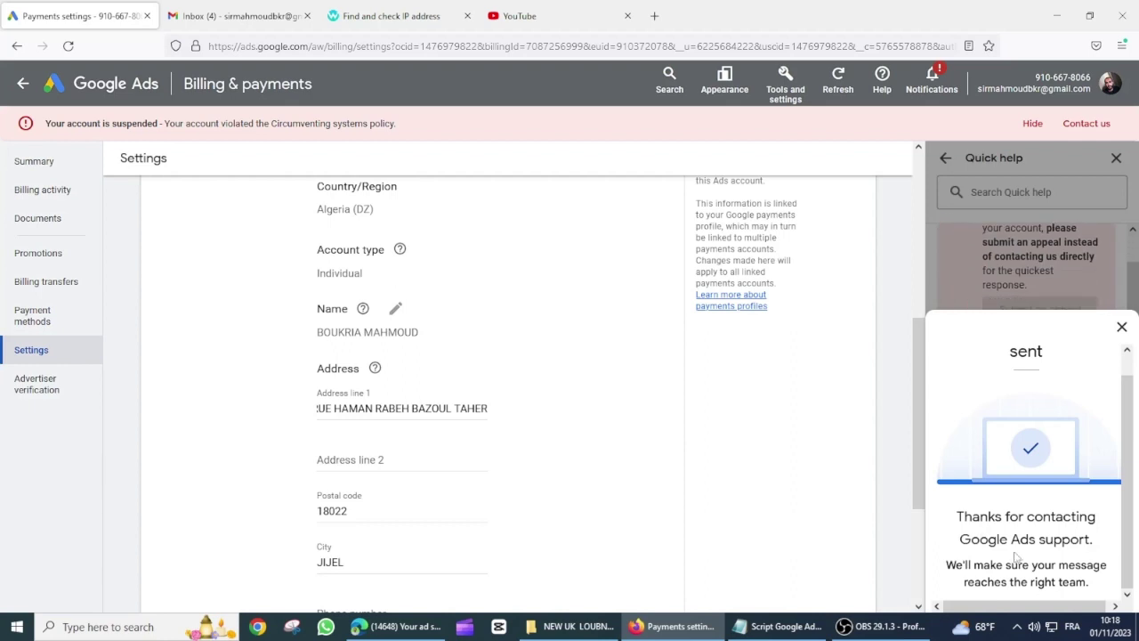
pyautogui.click(1120, 327)
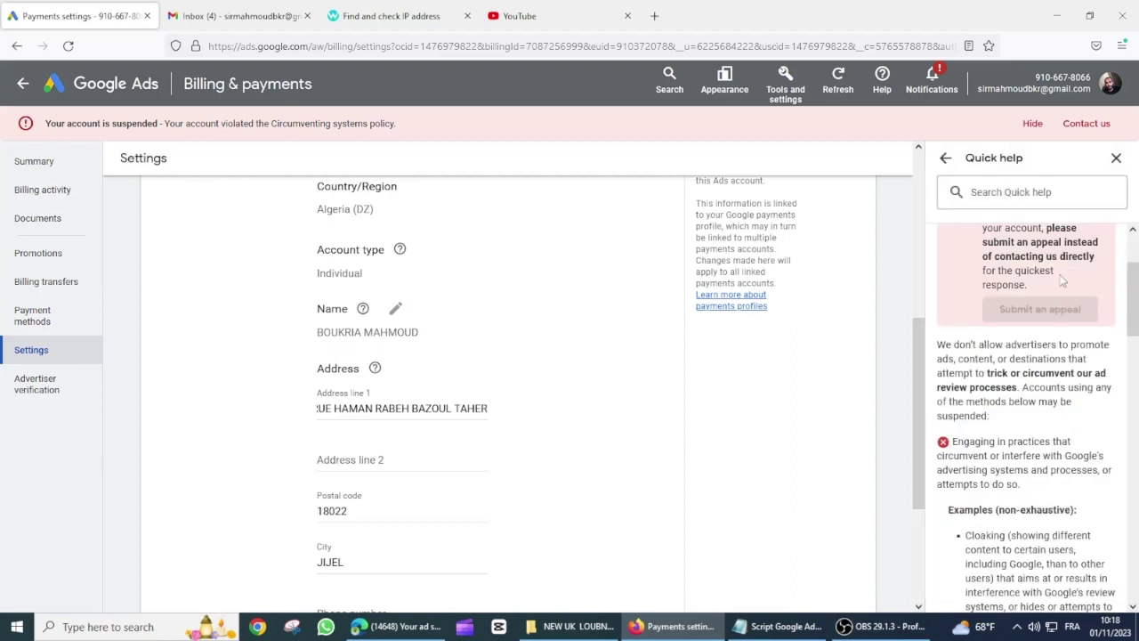
pyautogui.click(1118, 160)
# Step: Open the billing summary and examine the account suspension notice with its stated policy violation
pyautogui.click(37, 167)
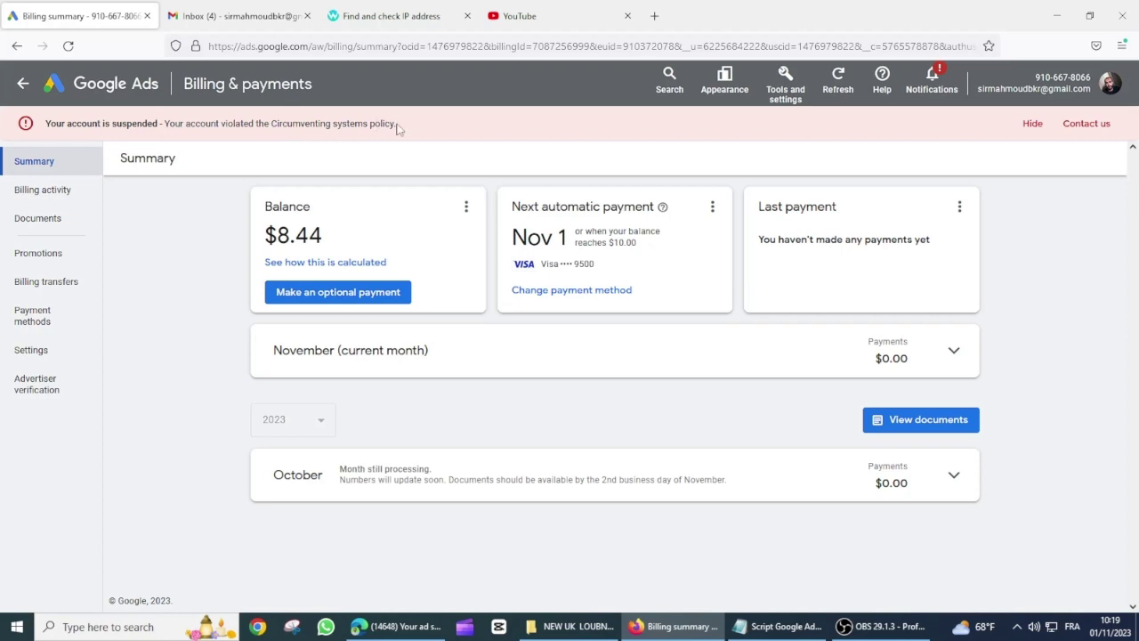
pyautogui.moveTo(397, 128); pyautogui.dragTo(40, 138)
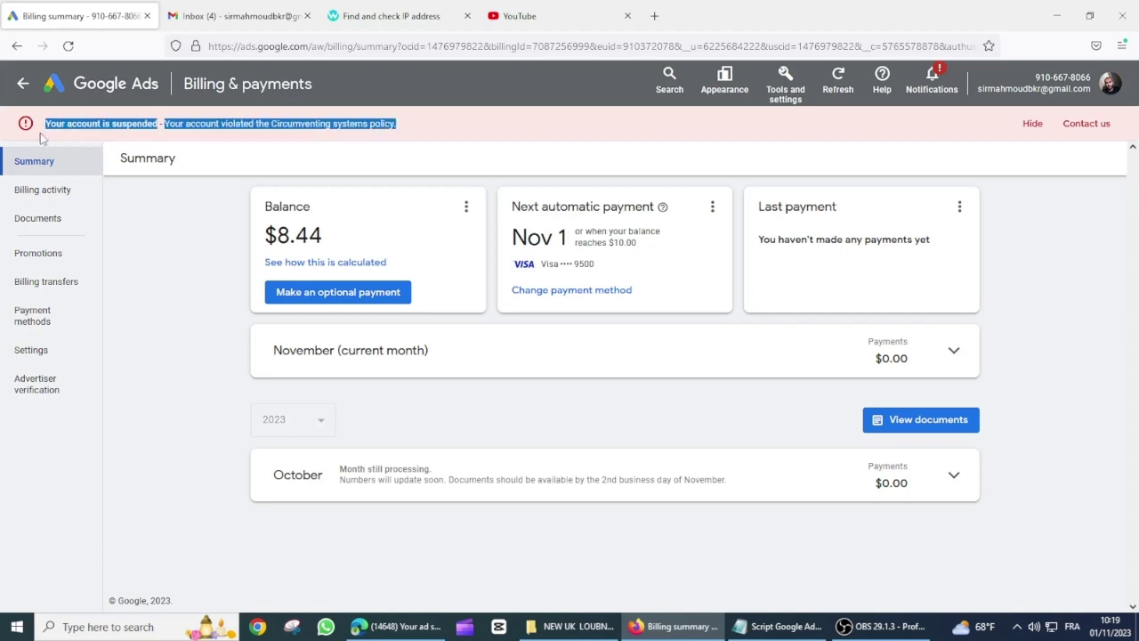
pyautogui.click(131, 125)
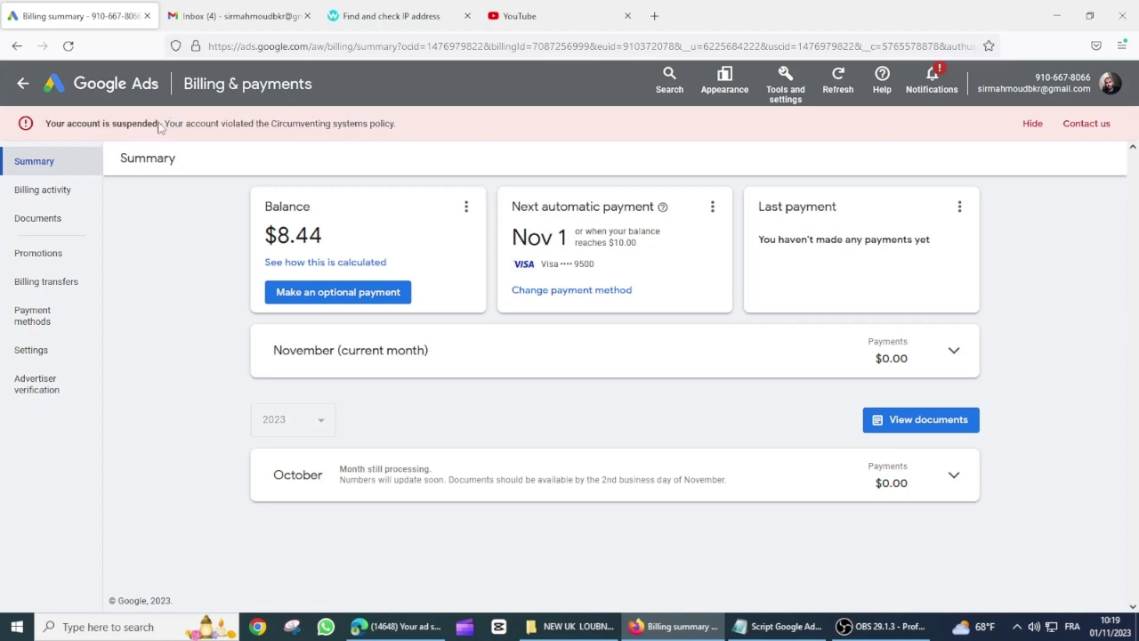
pyautogui.moveTo(166, 125); pyautogui.dragTo(399, 132)
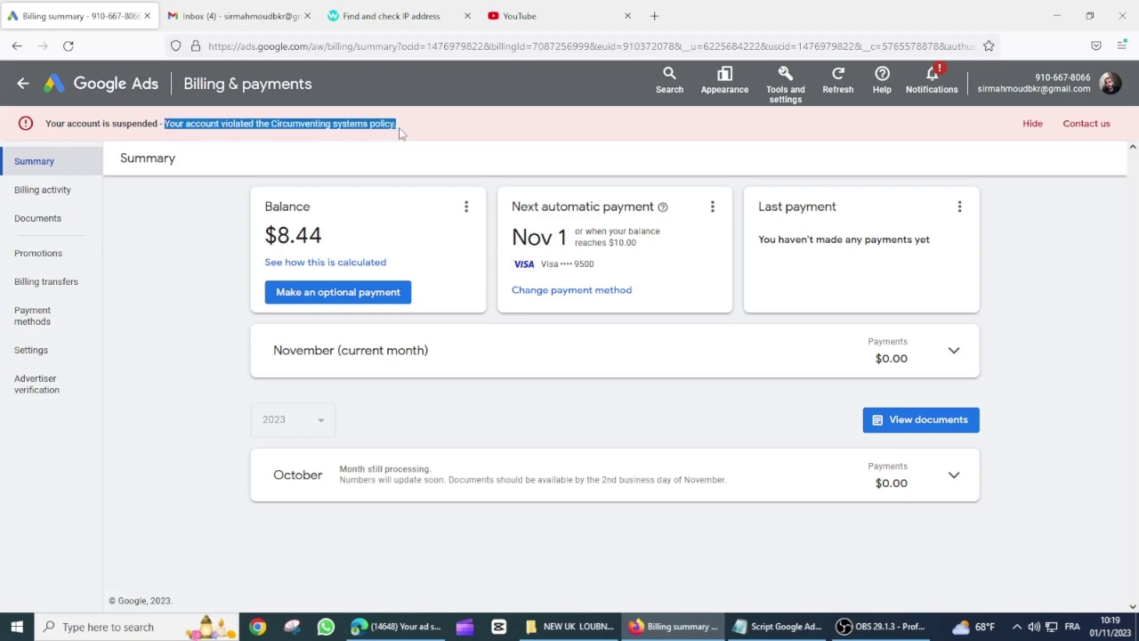
# Step: Reread the Circumventing systems policy wording in the suspension notice, and leave the billing summary
pyautogui.click(372, 122)
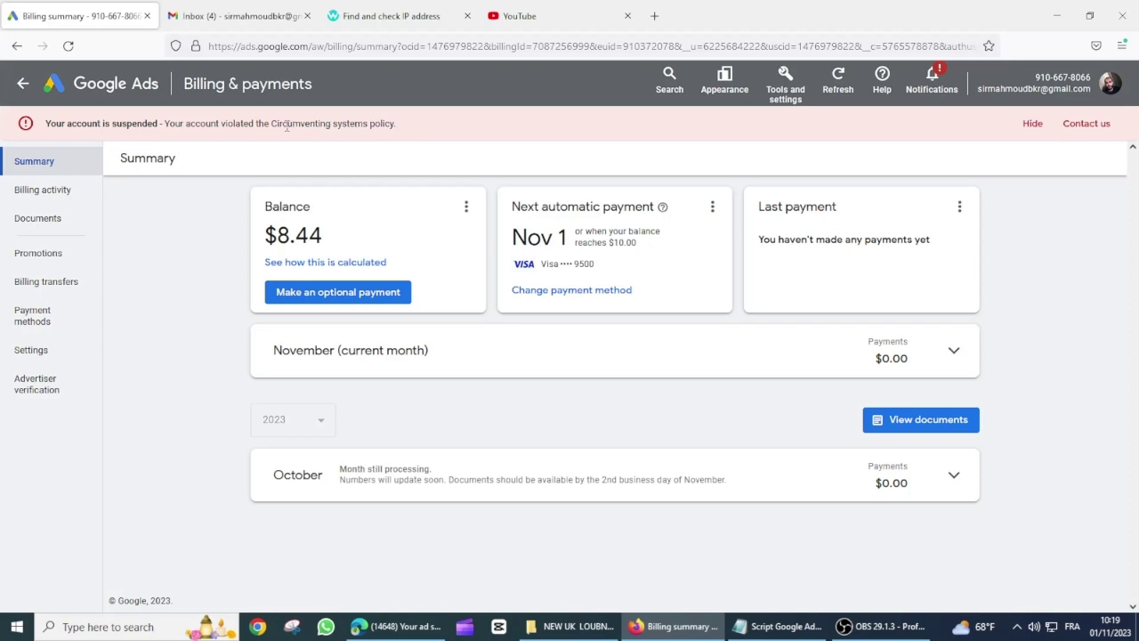
pyautogui.moveTo(271, 124); pyautogui.dragTo(410, 128)
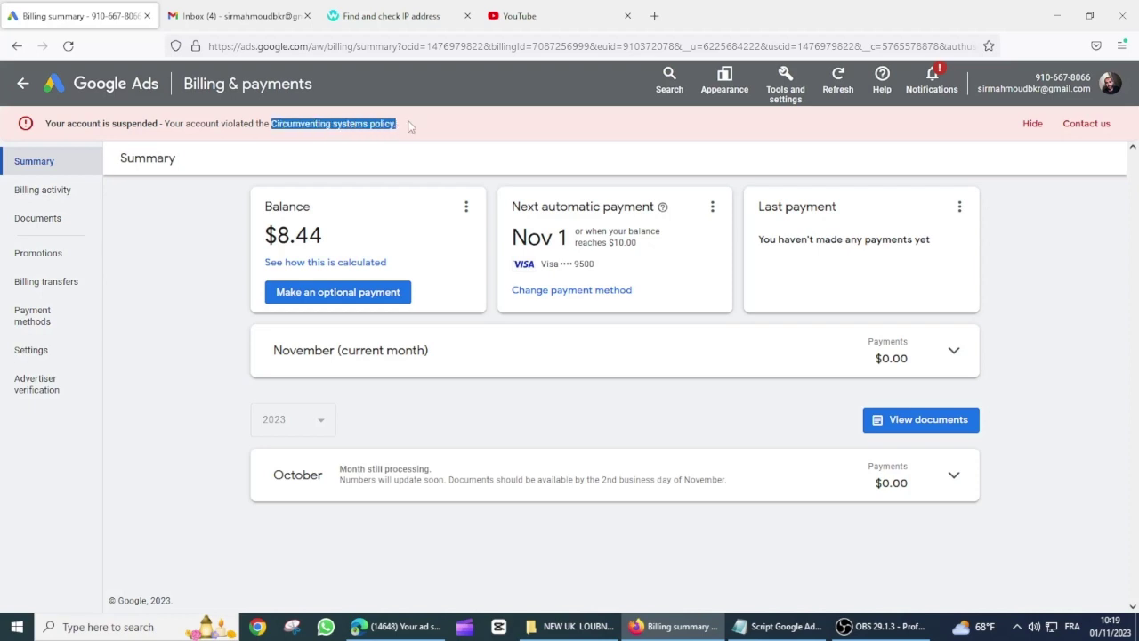
pyautogui.click(318, 125)
pyautogui.moveTo(271, 124); pyautogui.dragTo(332, 127)
pyautogui.click(308, 124)
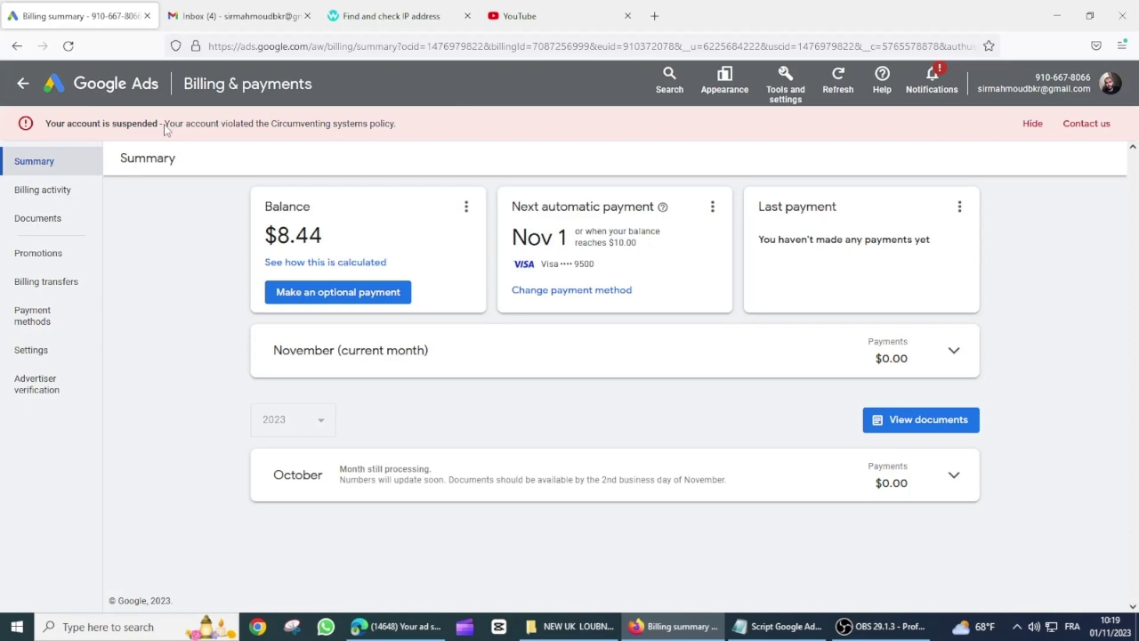
pyautogui.moveTo(164, 125); pyautogui.dragTo(401, 111)
pyautogui.click(336, 124)
pyautogui.click(109, 85)
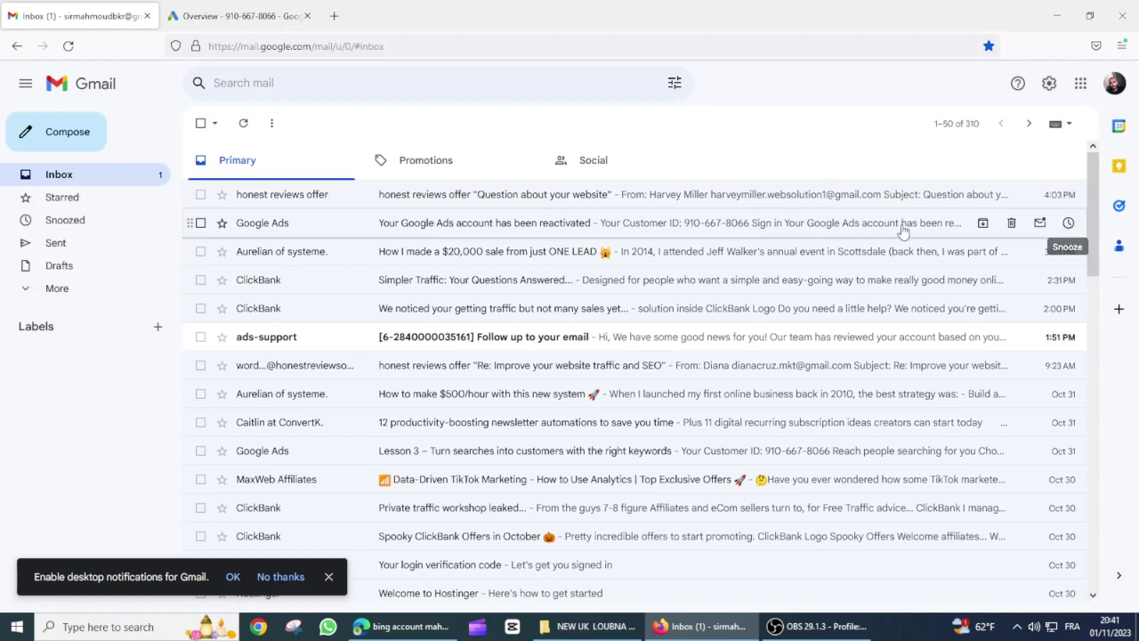
# Step: Open and read the "Your Google Ads account has been reactivated" email in Gmail, and dismiss the desktop notifications prompt
pyautogui.click(552, 228)
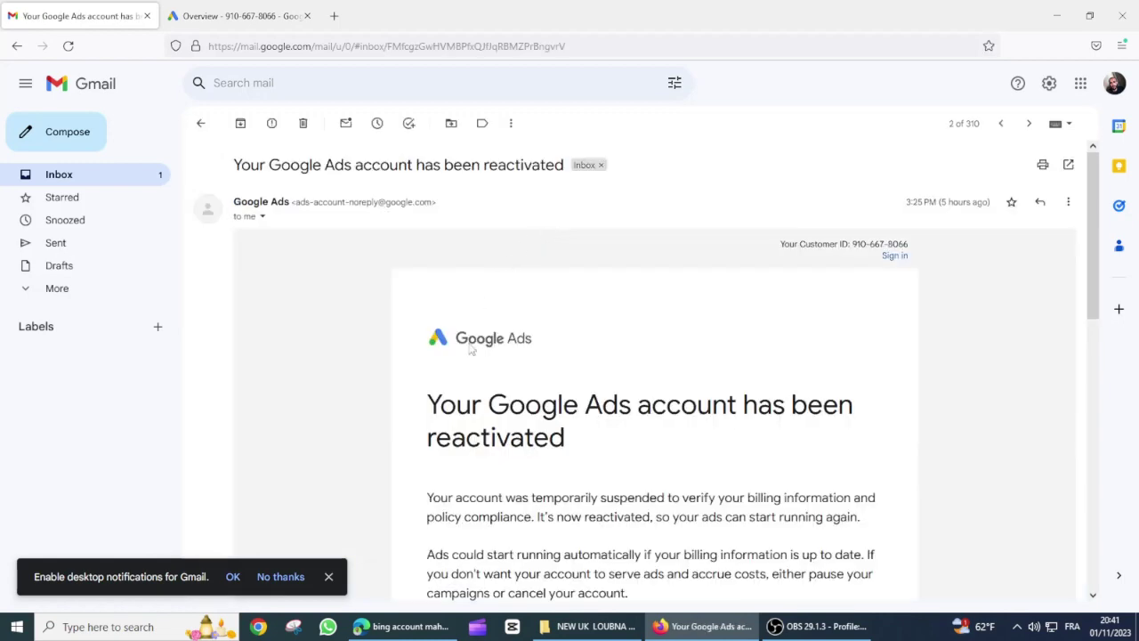
pyautogui.scroll(-2, 477, 414)
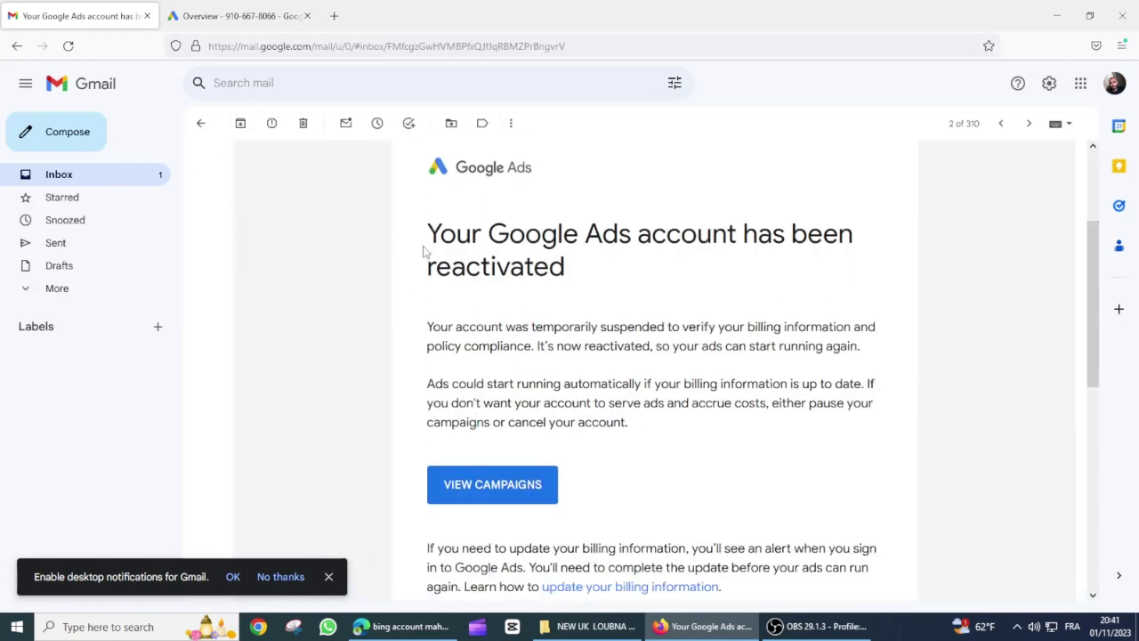
pyautogui.moveTo(431, 229); pyautogui.dragTo(669, 424)
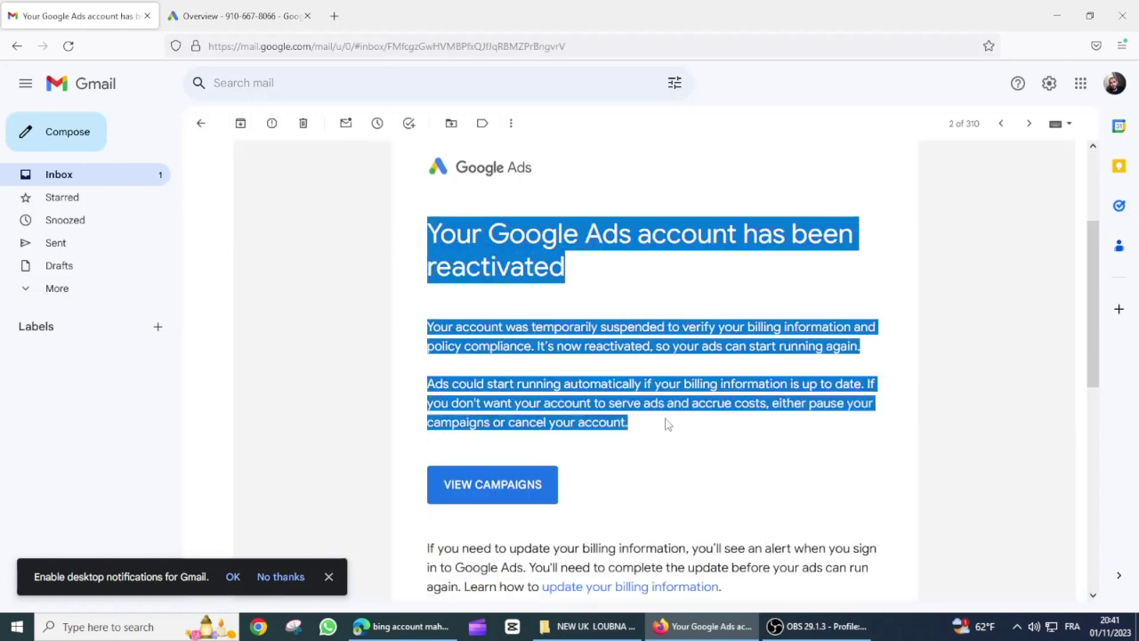
pyautogui.click(576, 330)
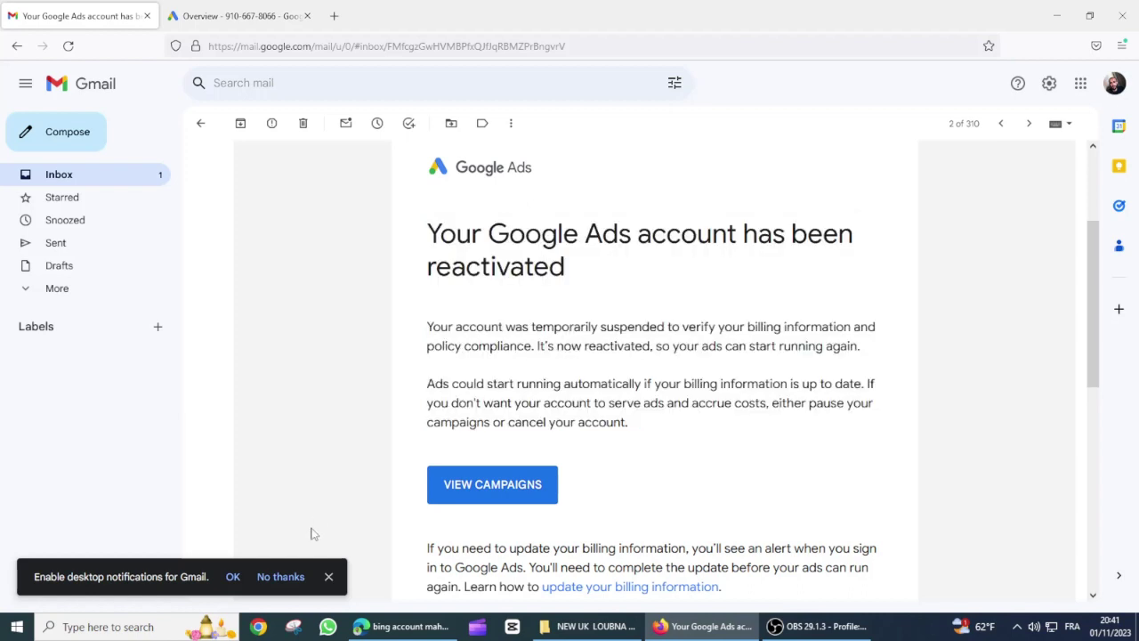
pyautogui.click(329, 576)
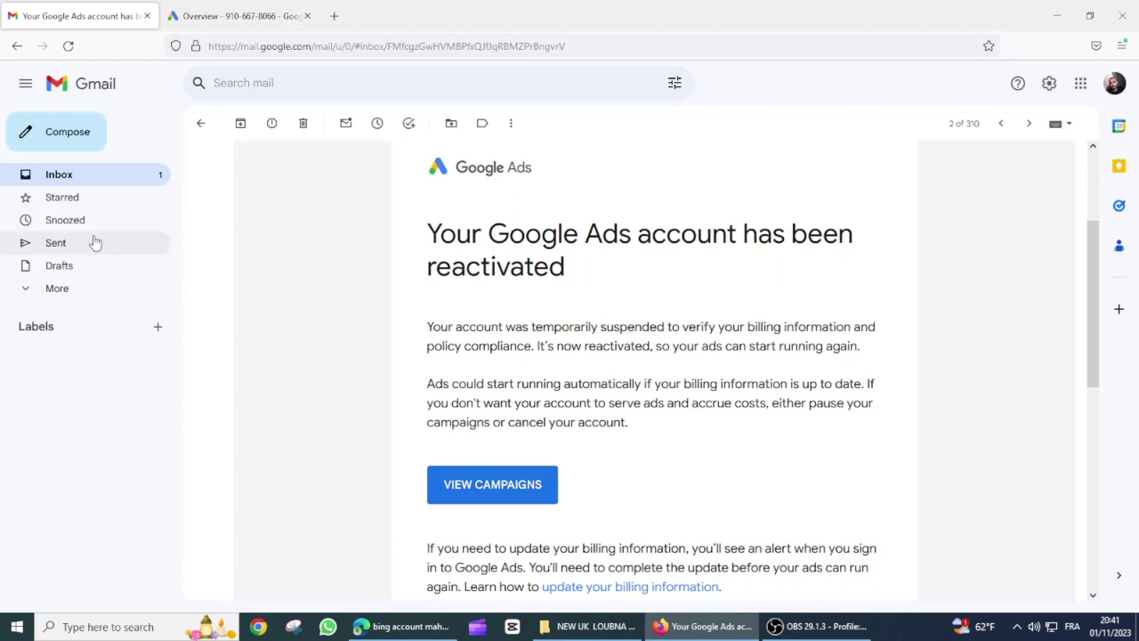
# Step: Open the ads-support "Follow up to your email" message, read the appeal decision, and return to the inbox
pyautogui.click(118, 177)
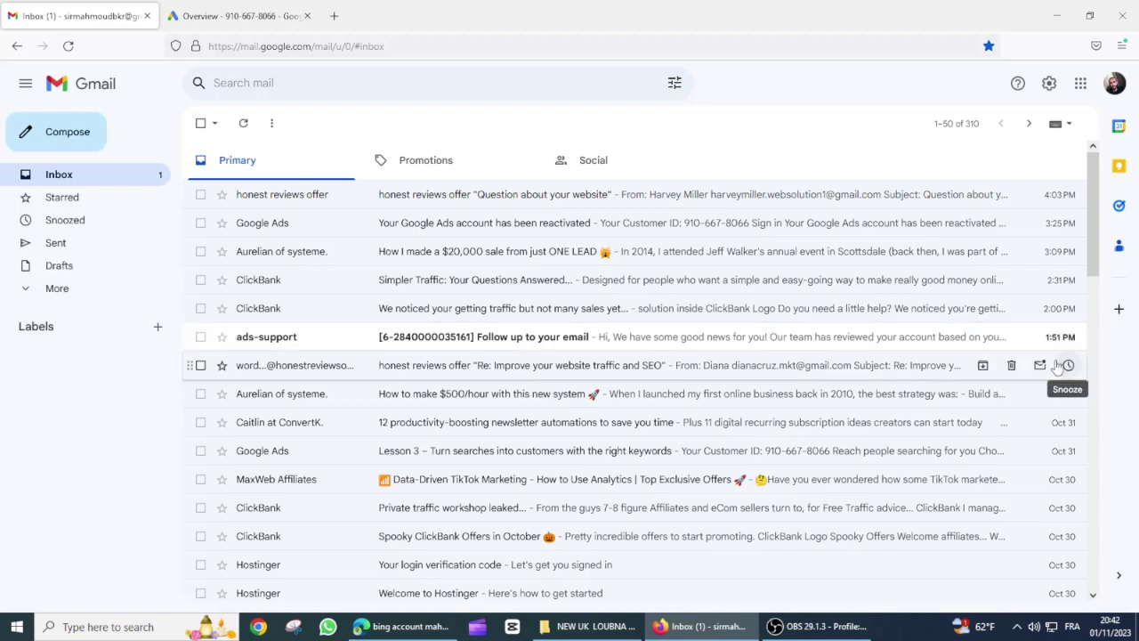
pyautogui.click(525, 342)
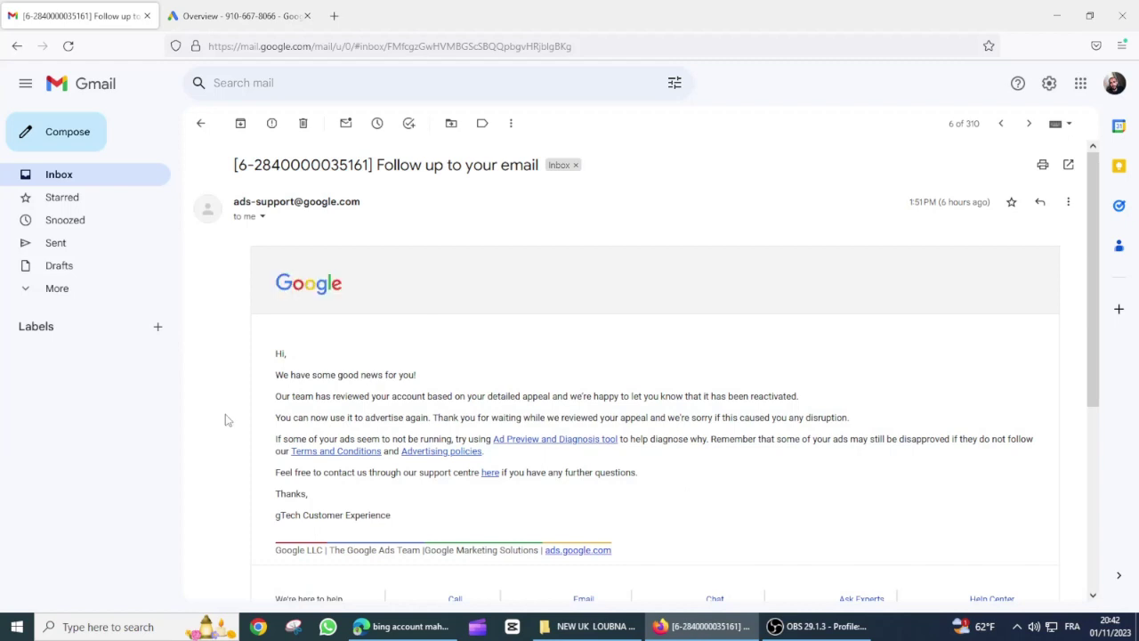
pyautogui.moveTo(318, 395); pyautogui.dragTo(761, 397)
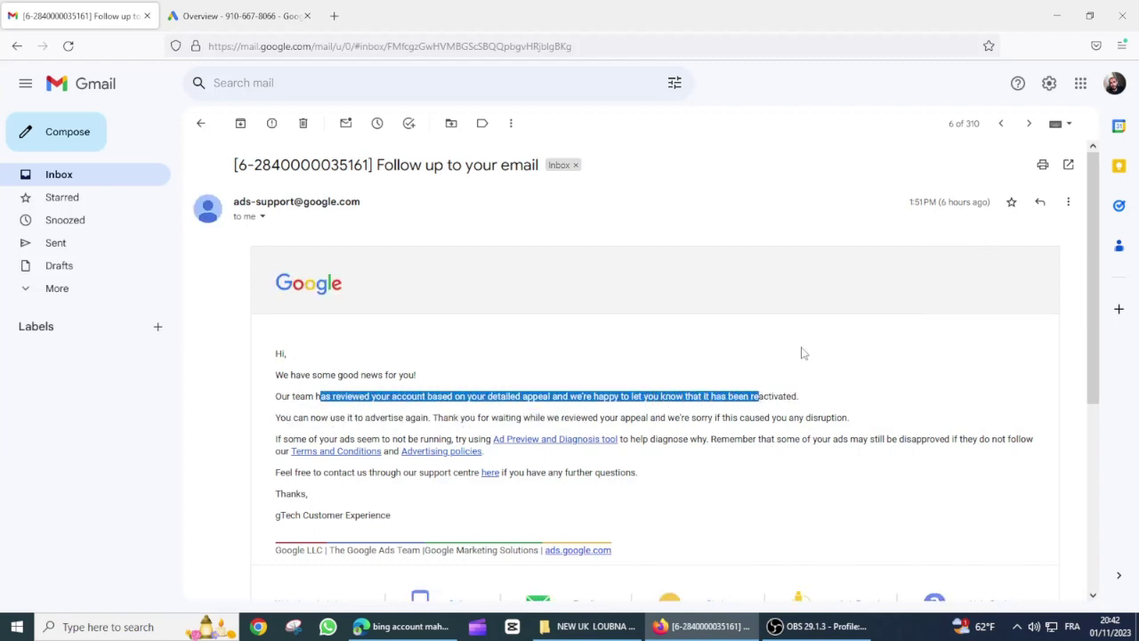
pyautogui.scroll(-3, 801, 353)
pyautogui.scroll(3, 800, 353)
pyautogui.scroll(-1, 892, 348)
pyautogui.click(201, 123)
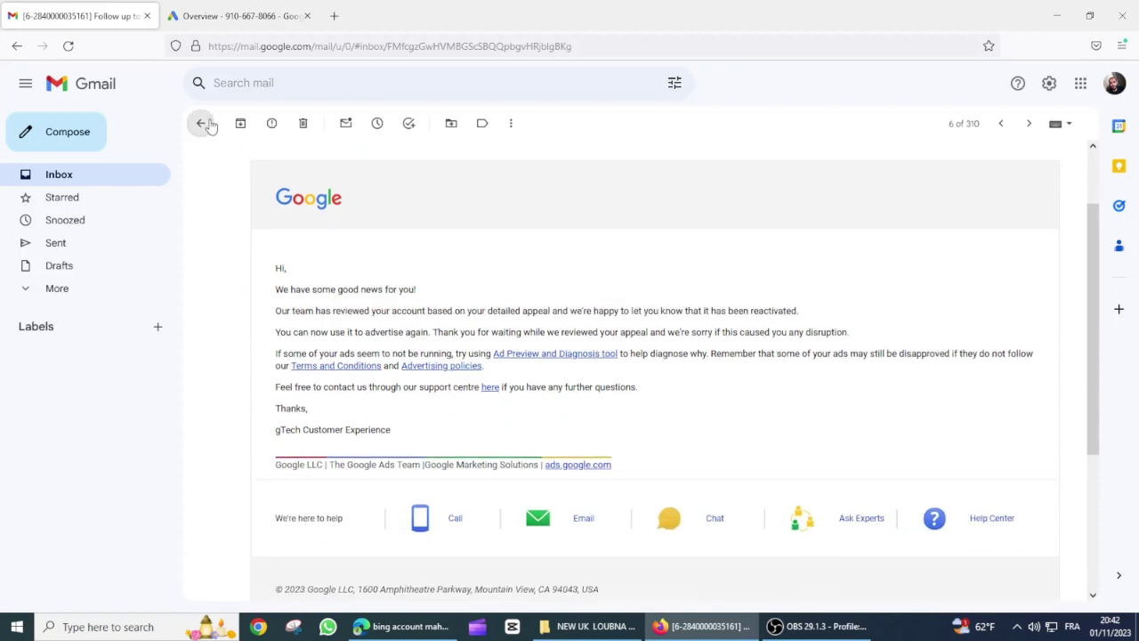
# Step: Reopen the Google Ads reactivation email, and check the account status notification on the Google Ads overview
pyautogui.click(543, 226)
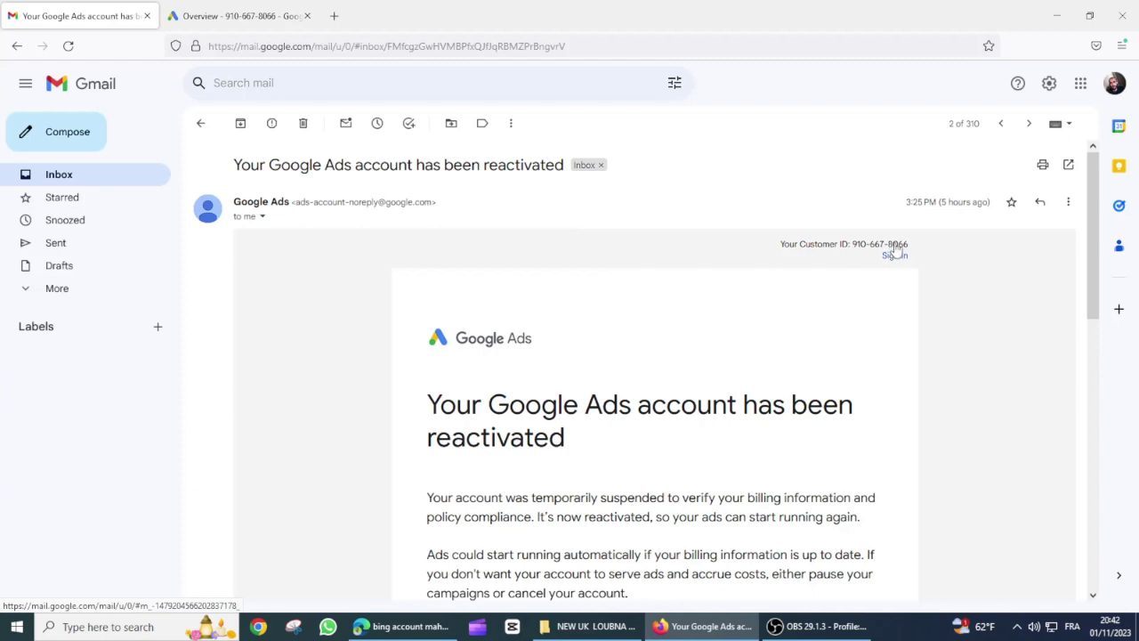
pyautogui.click(236, 15)
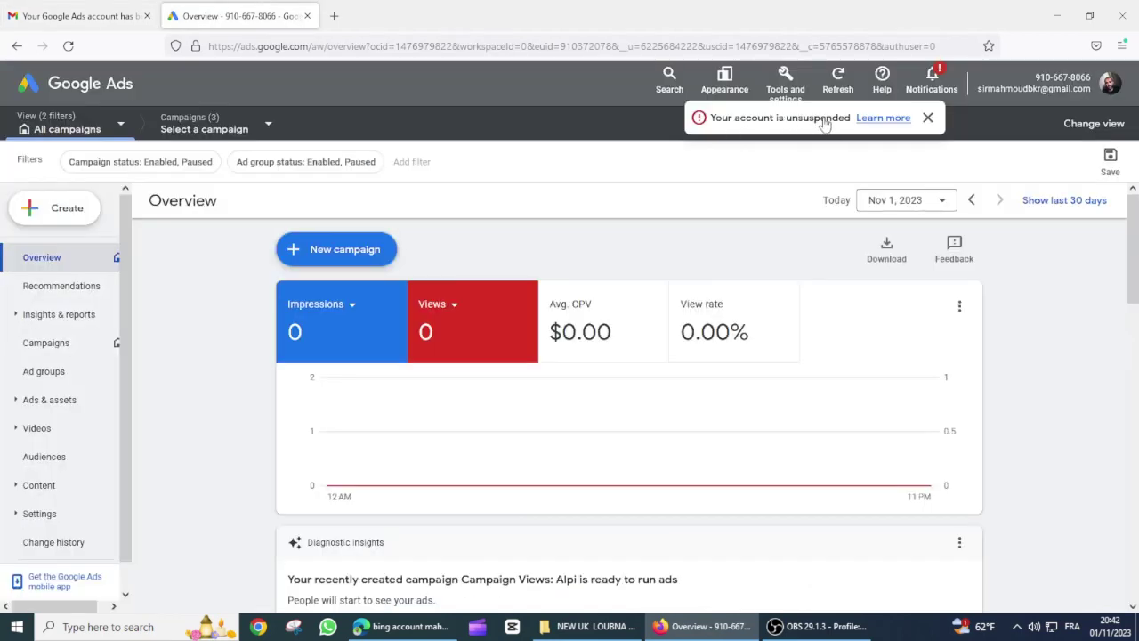
pyautogui.click(928, 118)
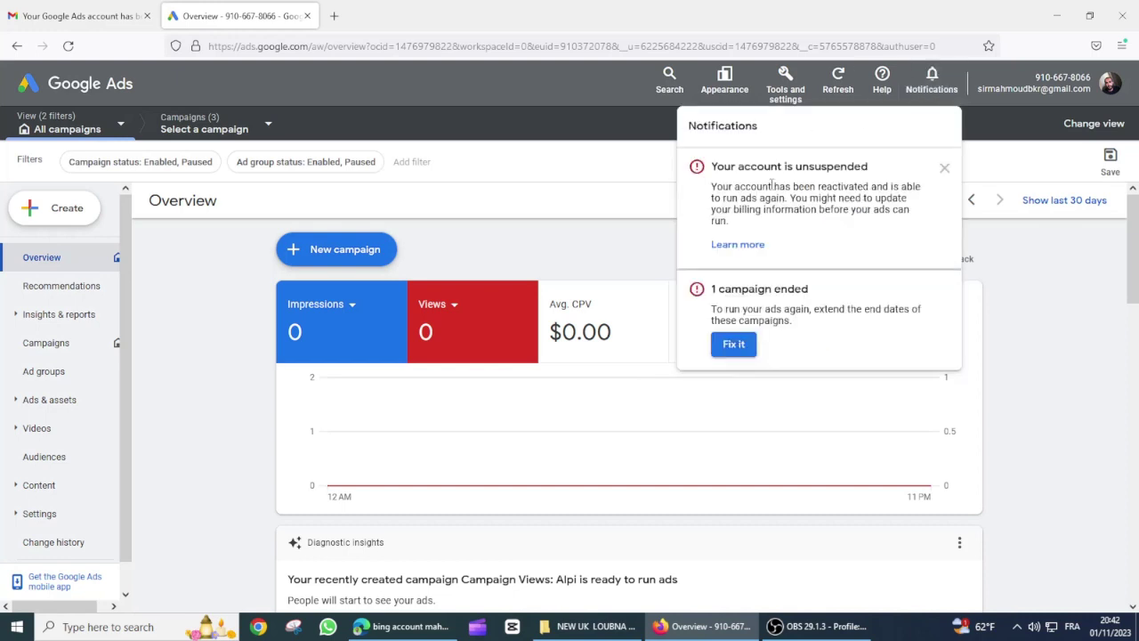
pyautogui.click(507, 197)
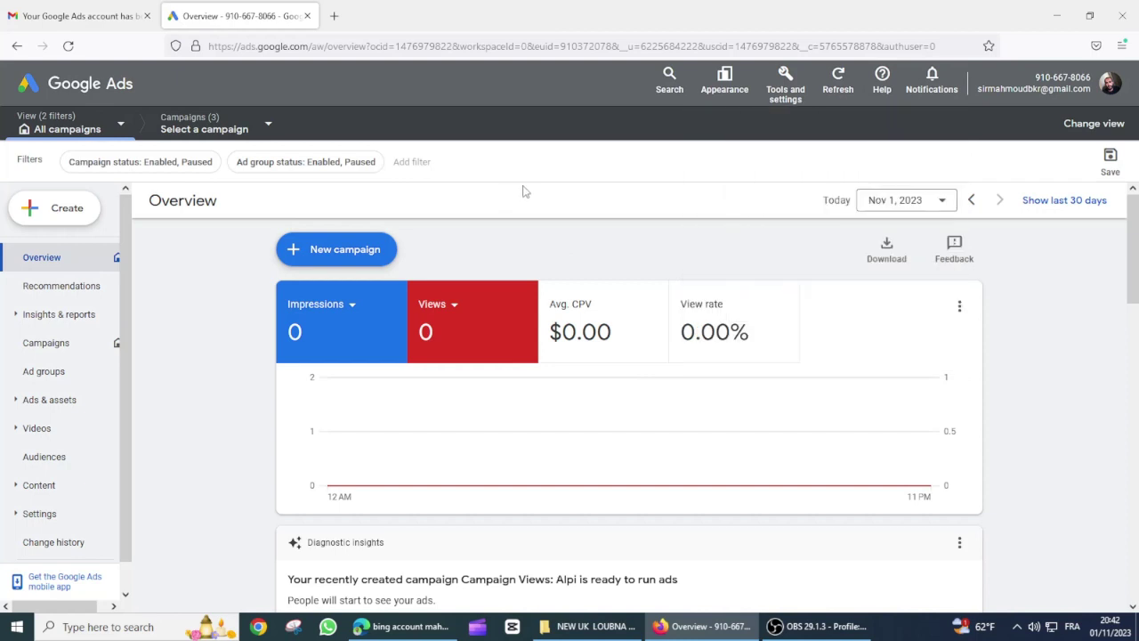
pyautogui.scroll(-1, 524, 192)
pyautogui.scroll(1, 524, 191)
# Step: Open the billing summary and examine the balance and the last payment charged to the account
pyautogui.click(784, 85)
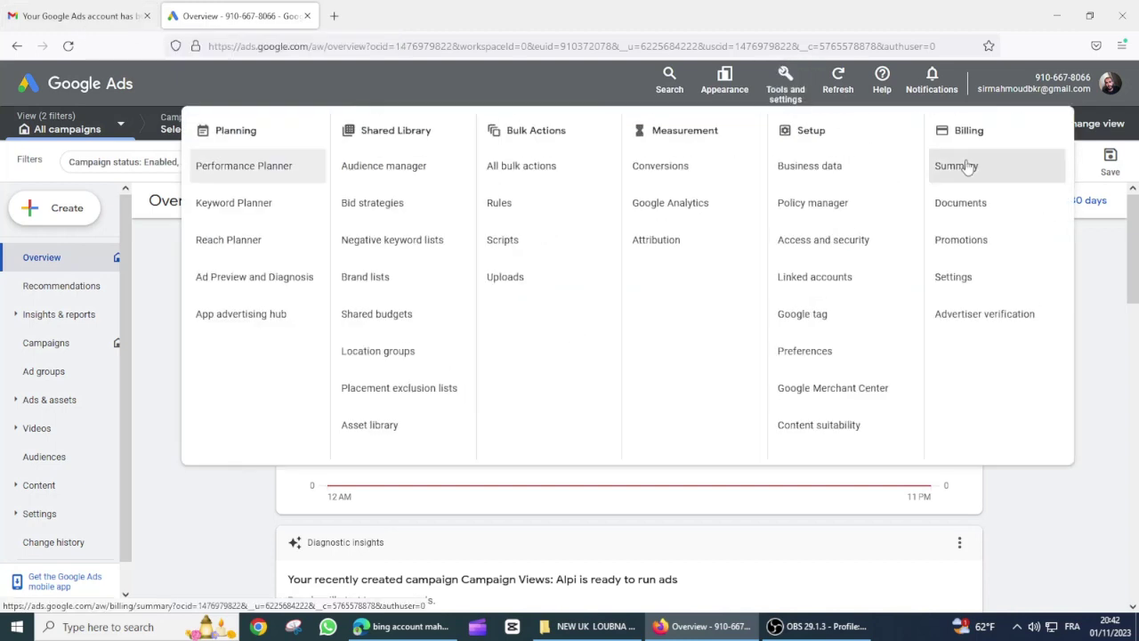
pyautogui.click(956, 166)
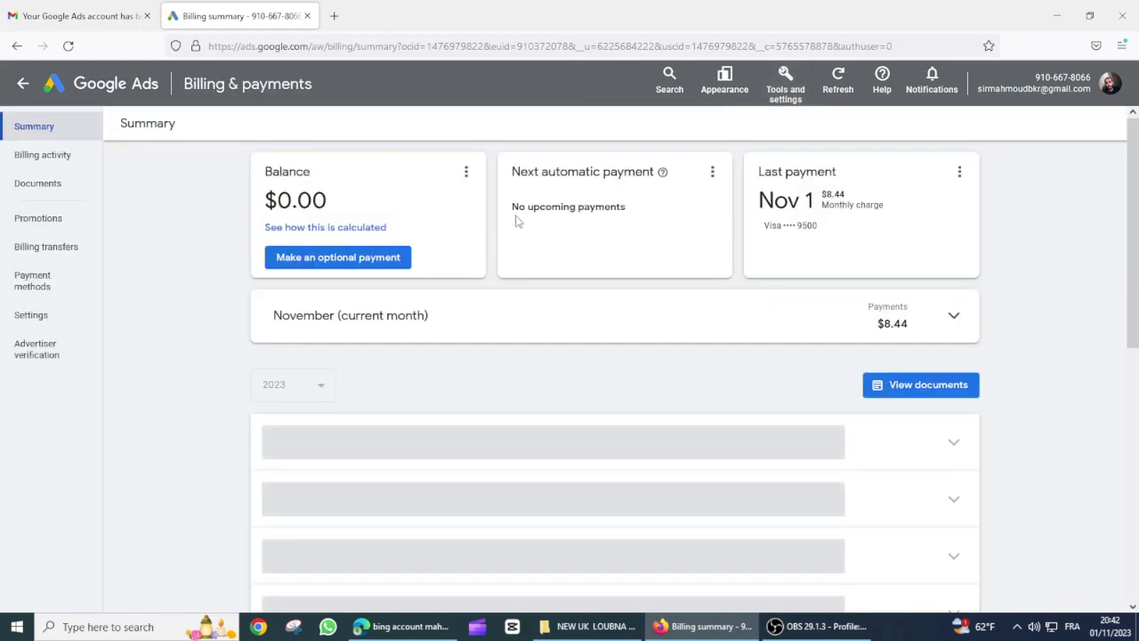
pyautogui.moveTo(822, 194); pyautogui.dragTo(851, 197)
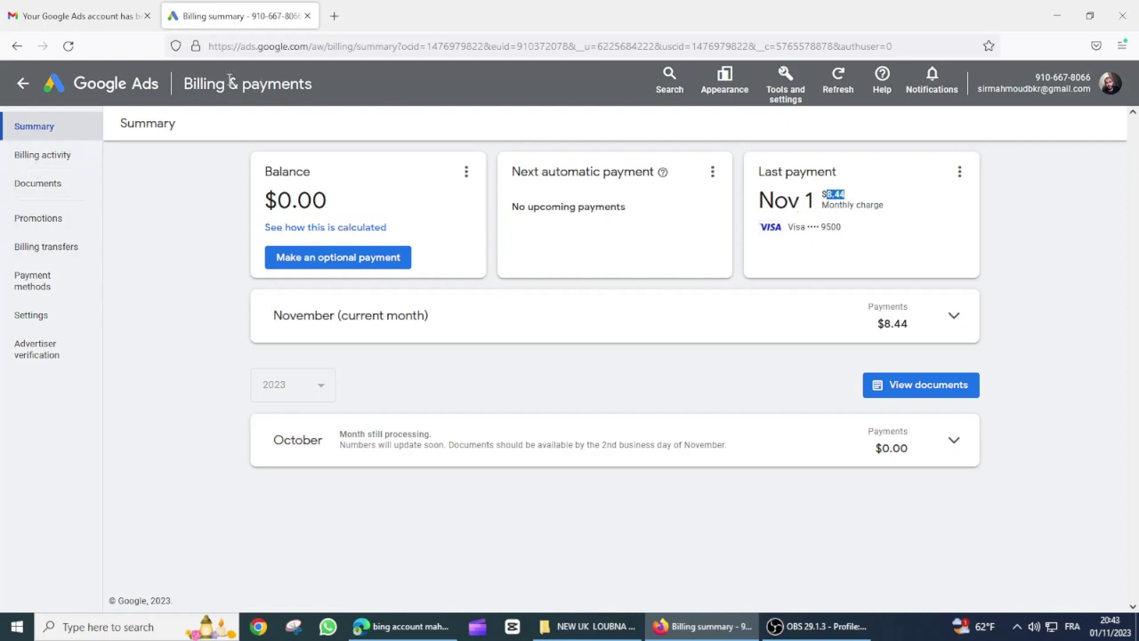
# Step: Return to the account overview and add the Avg. CPV and View rate metrics to the performance chart
pyautogui.click(141, 81)
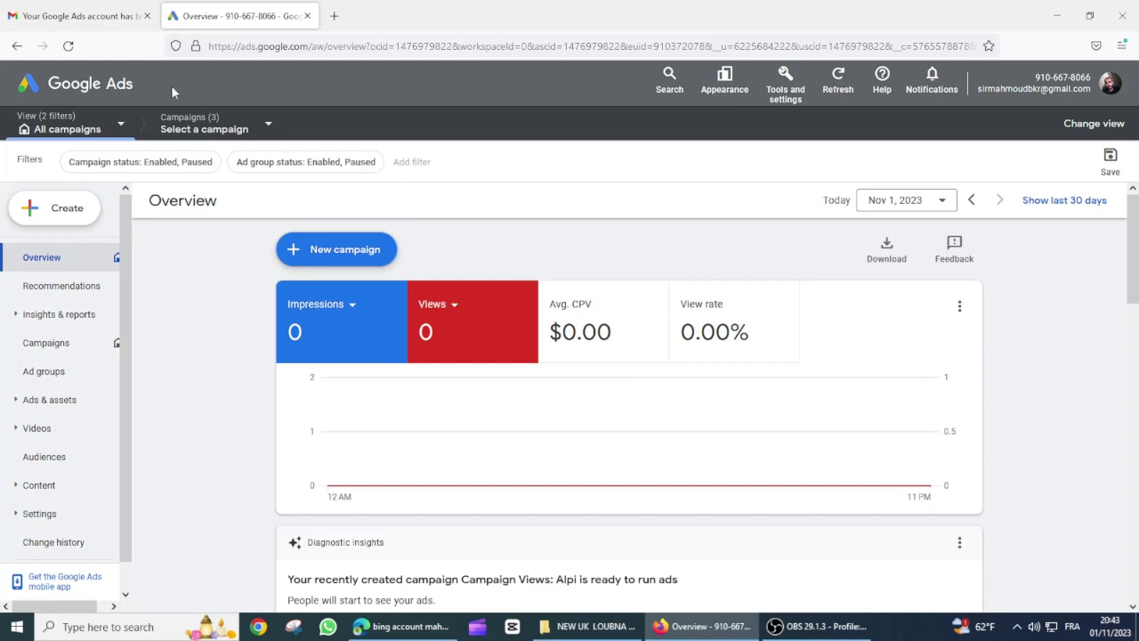
pyautogui.click(611, 313)
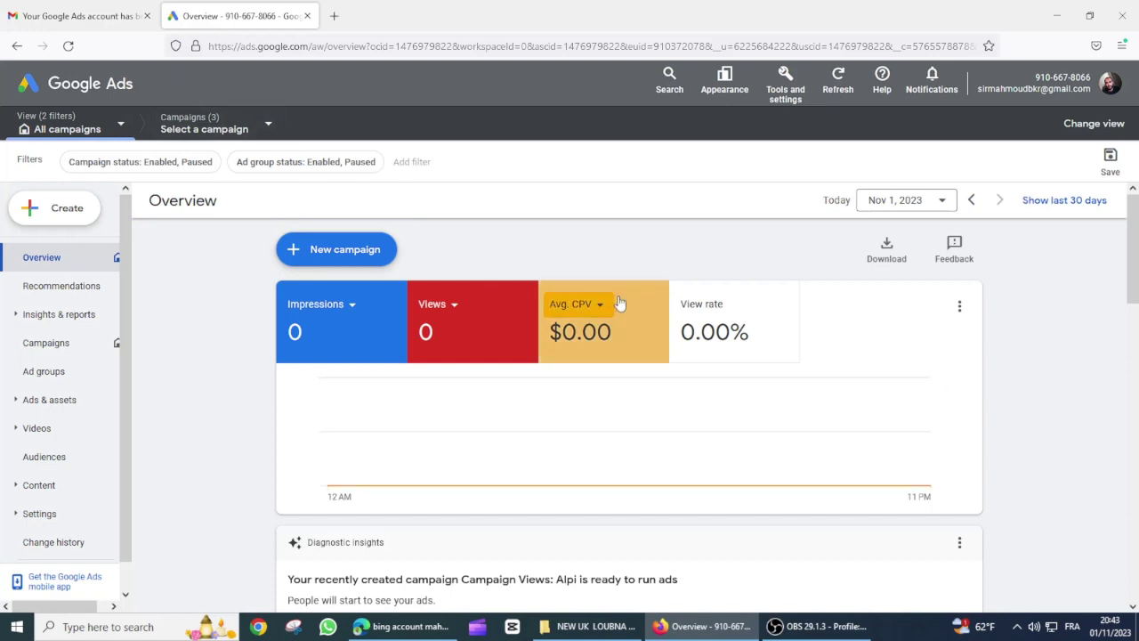
pyautogui.click(776, 324)
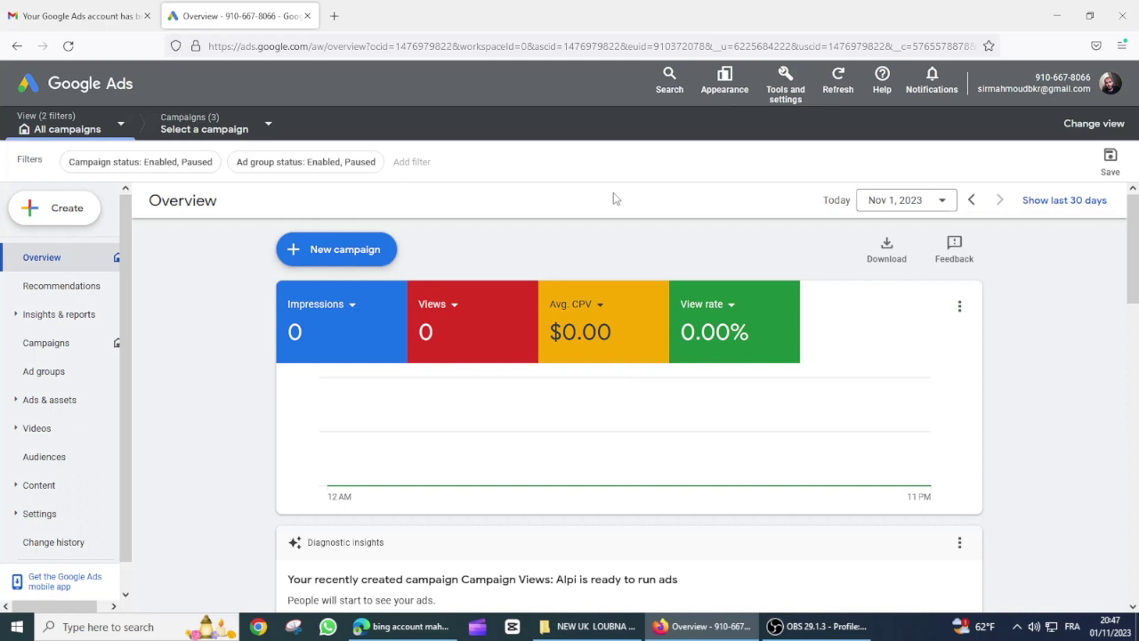
# Step: Switch to Gmail, check when the reactivation email was received, and return to the inbox
pyautogui.click(89, 16)
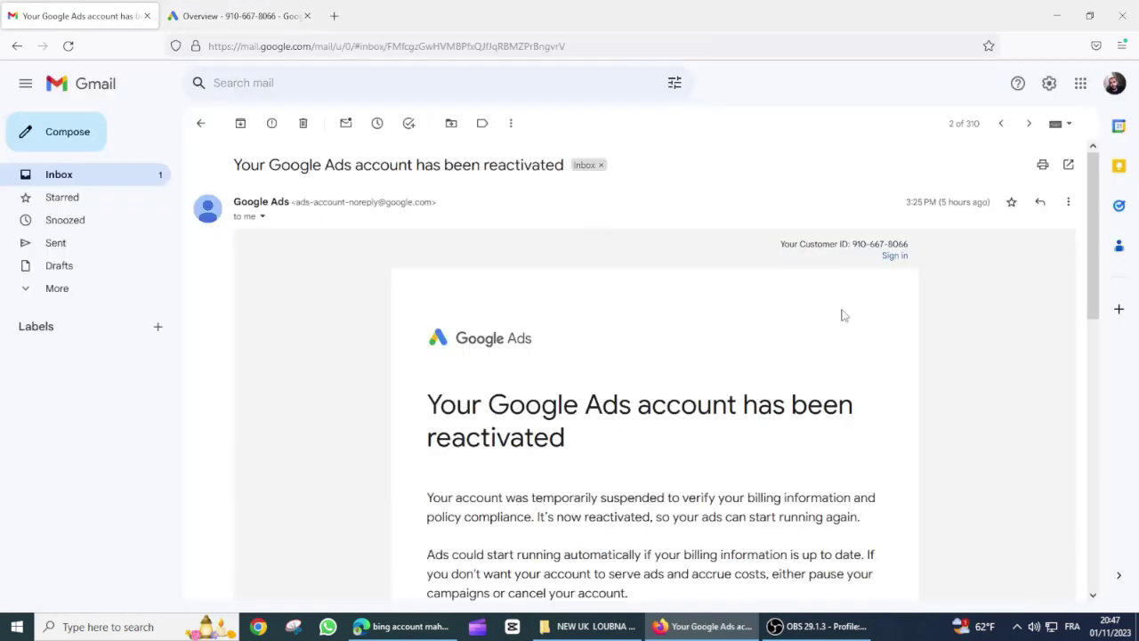
pyautogui.moveTo(941, 202); pyautogui.dragTo(905, 203)
pyautogui.click(1005, 291)
pyautogui.click(203, 124)
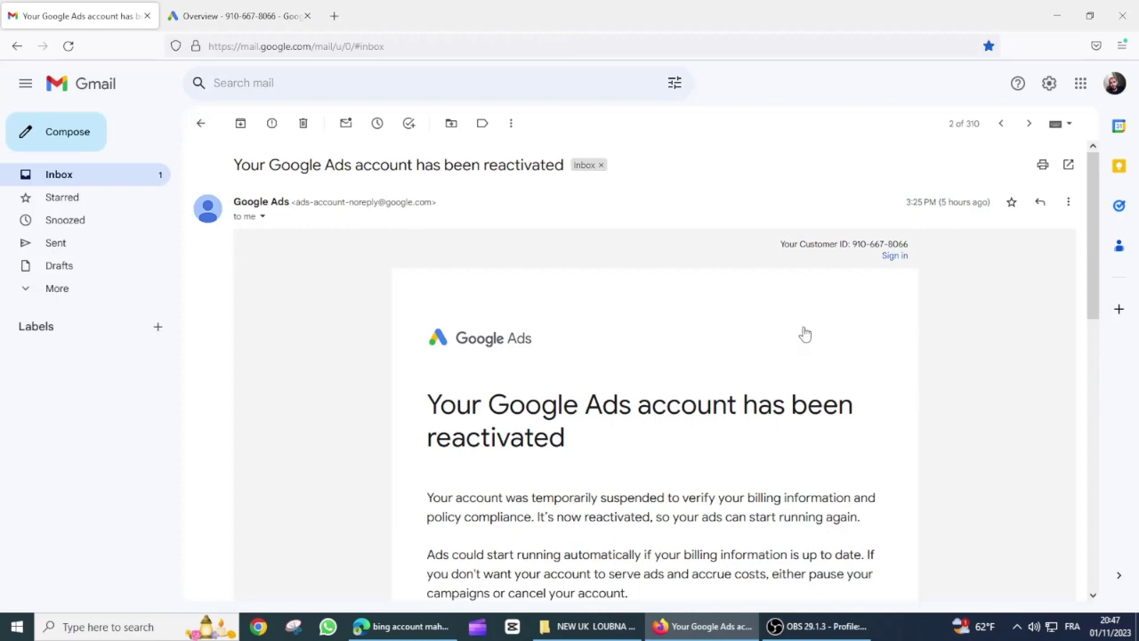
pyautogui.scroll(-2, 781, 337)
pyautogui.scroll(2, 782, 338)
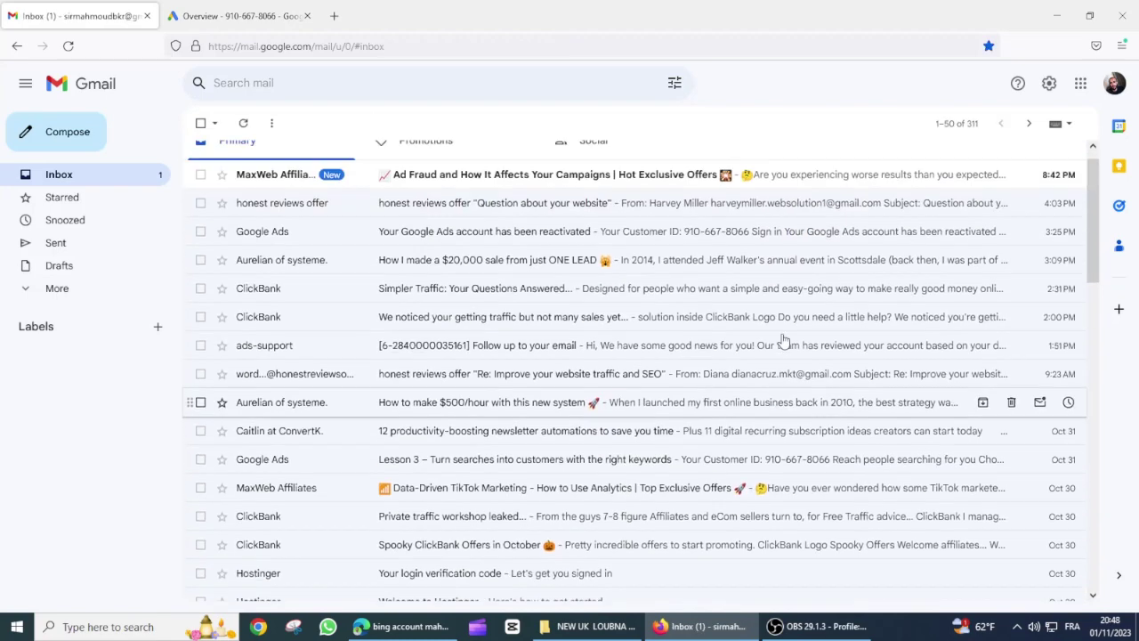
# Step: Switch to the Google Ads overview and examine the campaign diagnostics, video ads, campaign performance, promotions, billing, and conversion tracking status
pyautogui.click(292, 25)
pyautogui.scroll(-1, 663, 365)
pyautogui.scroll(-7, 663, 365)
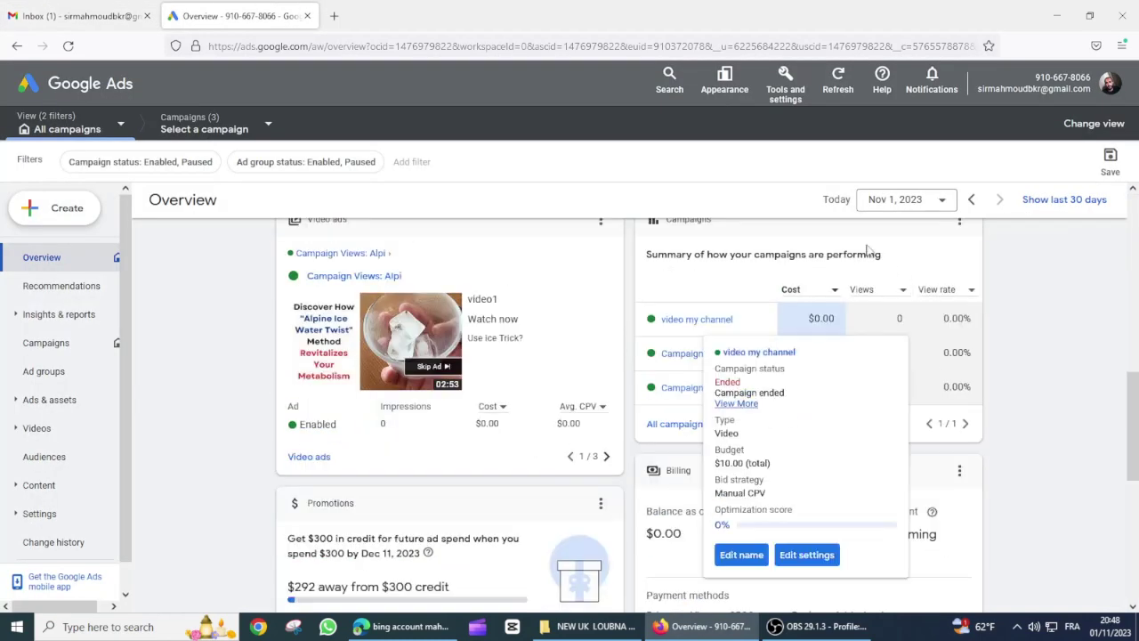
pyautogui.scroll(-2, 524, 338)
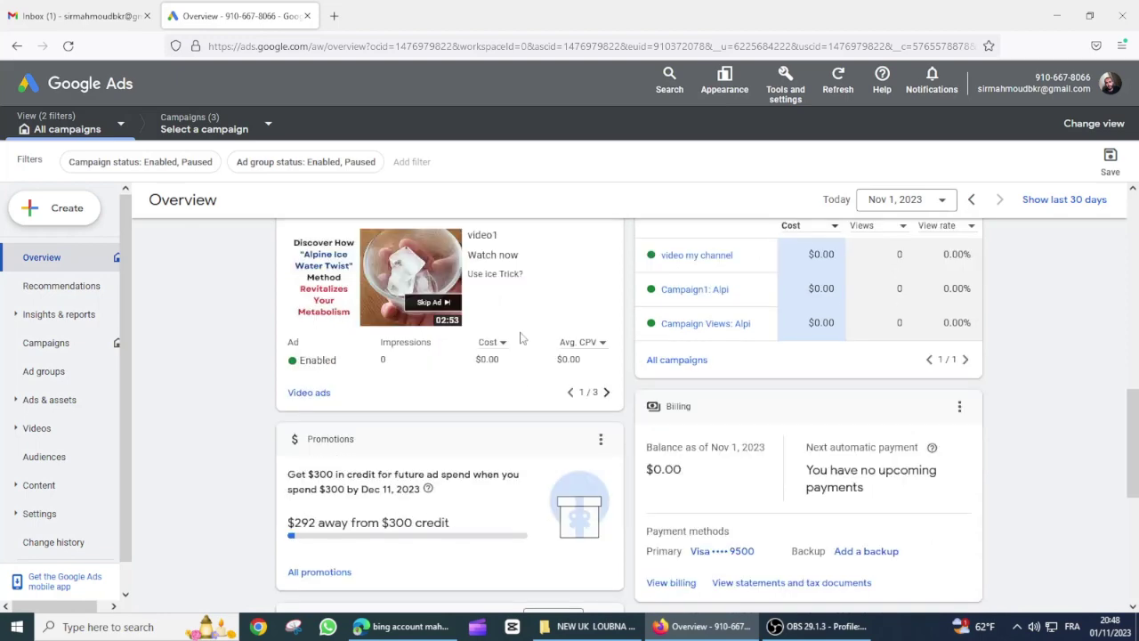
pyautogui.scroll(2, 525, 337)
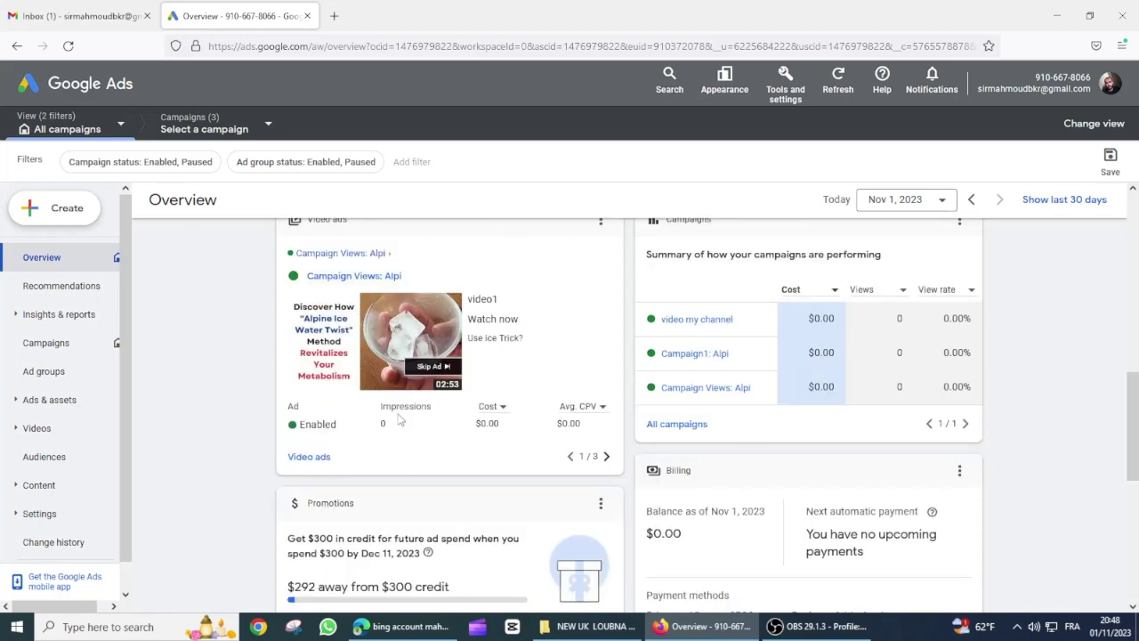
pyautogui.scroll(5, 400, 425)
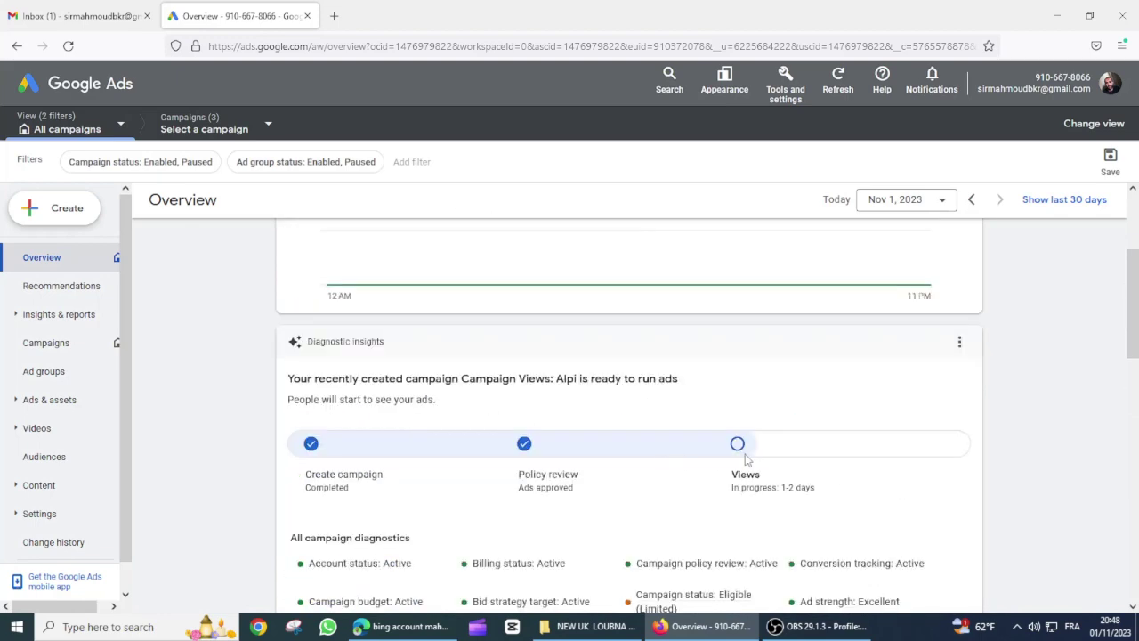
pyautogui.scroll(-3, 590, 452)
pyautogui.scroll(-3, 589, 454)
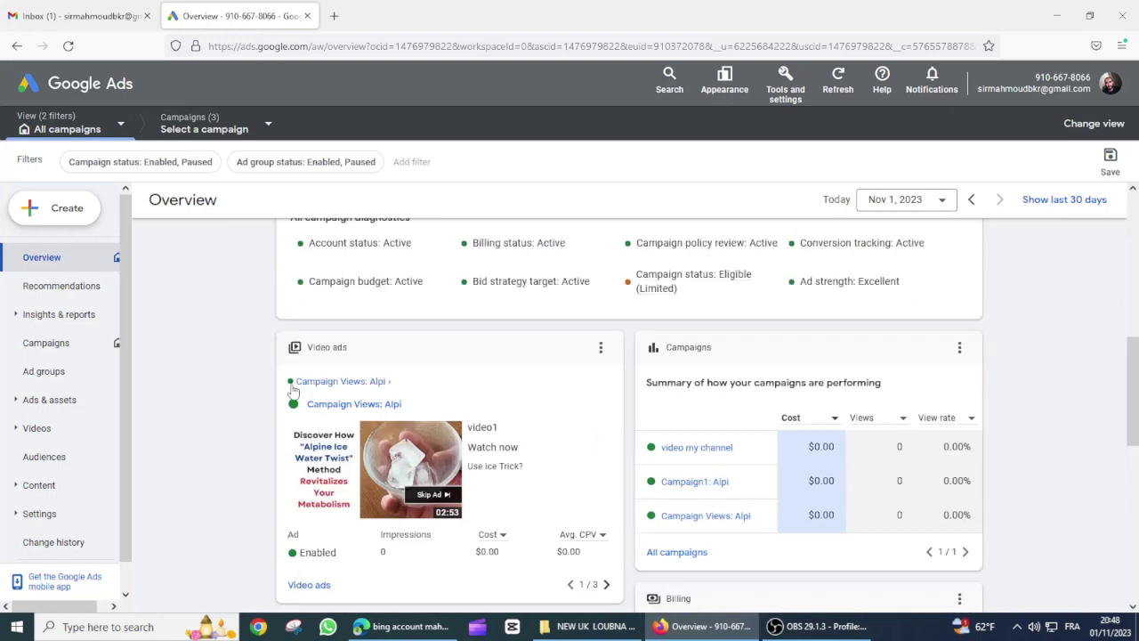
pyautogui.scroll(-3, 676, 445)
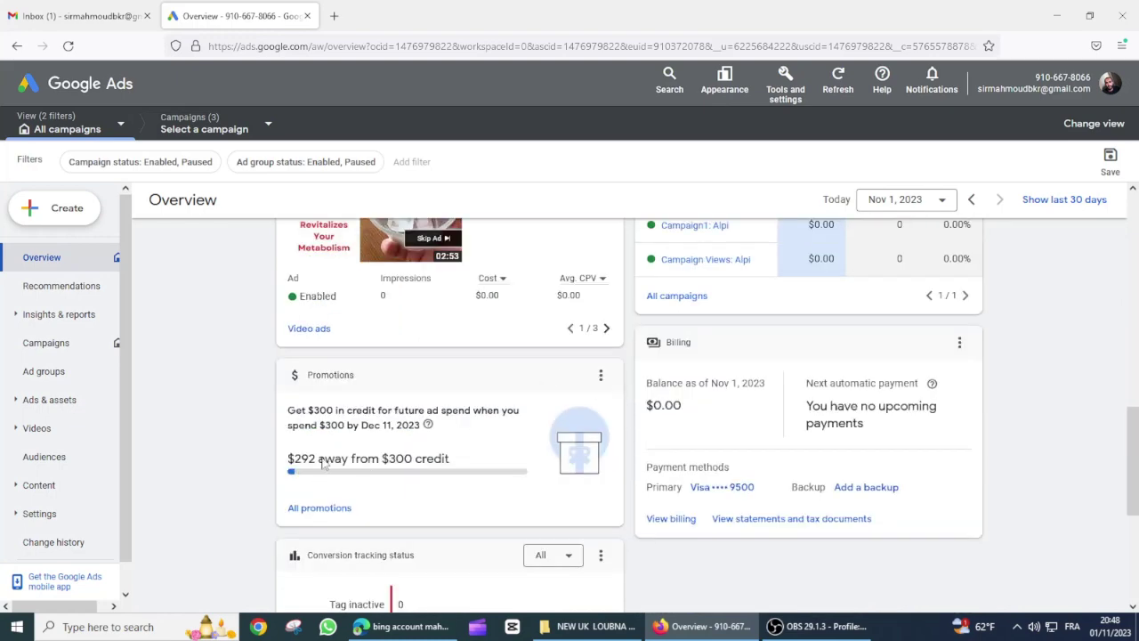
pyautogui.scroll(-2, 445, 437)
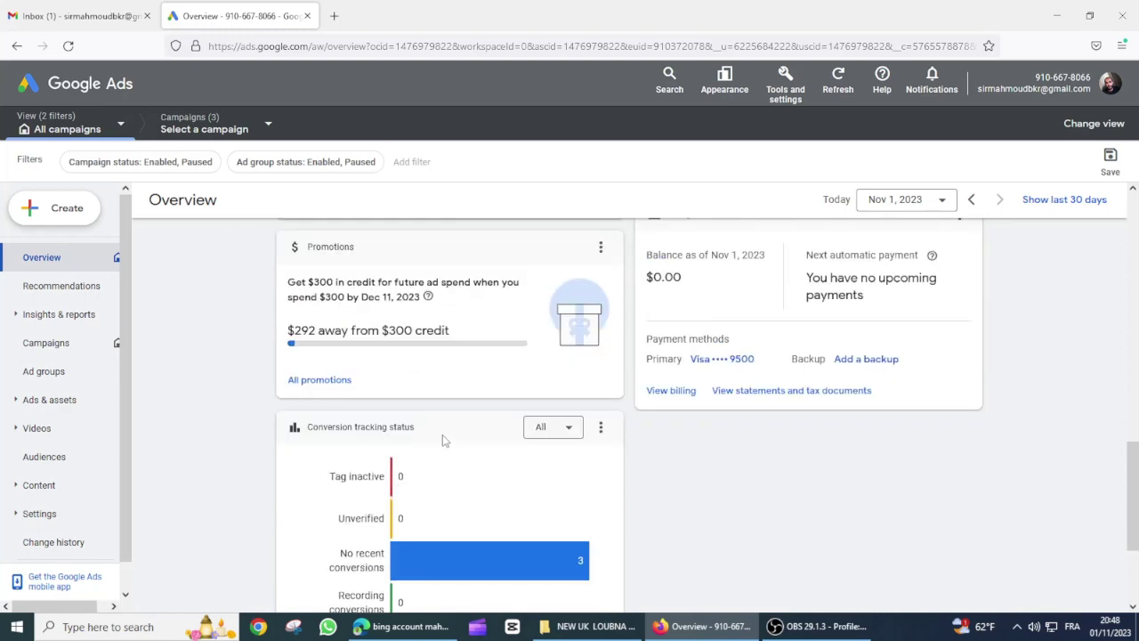
pyautogui.scroll(4, 454, 445)
pyautogui.scroll(4, 453, 445)
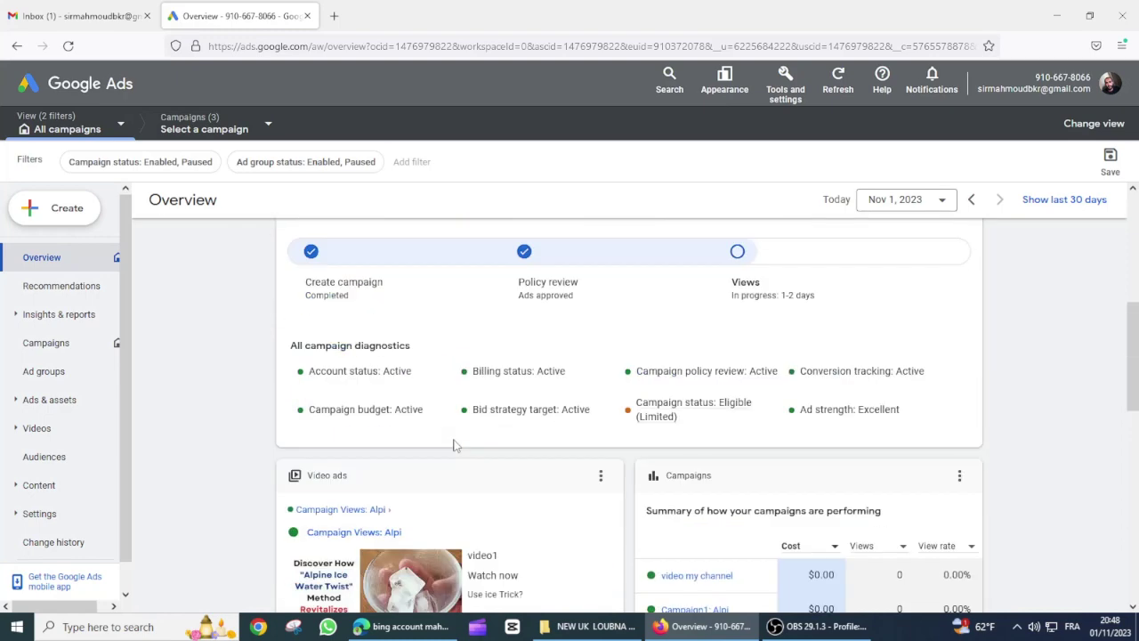